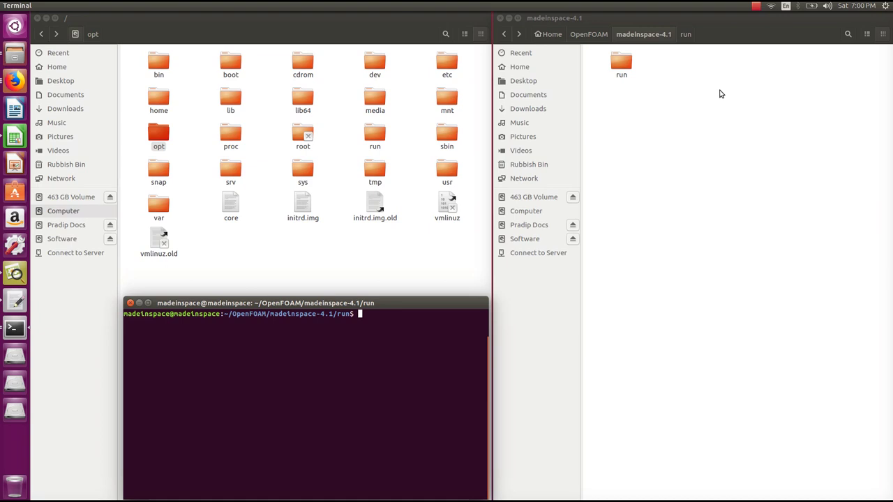
Browse the file system to the tutorial cavity folder at /opt/openfoam4/tutorials/incompressible/icoFoam/cavity.
{"action": "left_click_drag", "start_coordinate": [443, 306], "coordinate": [442, 300]}
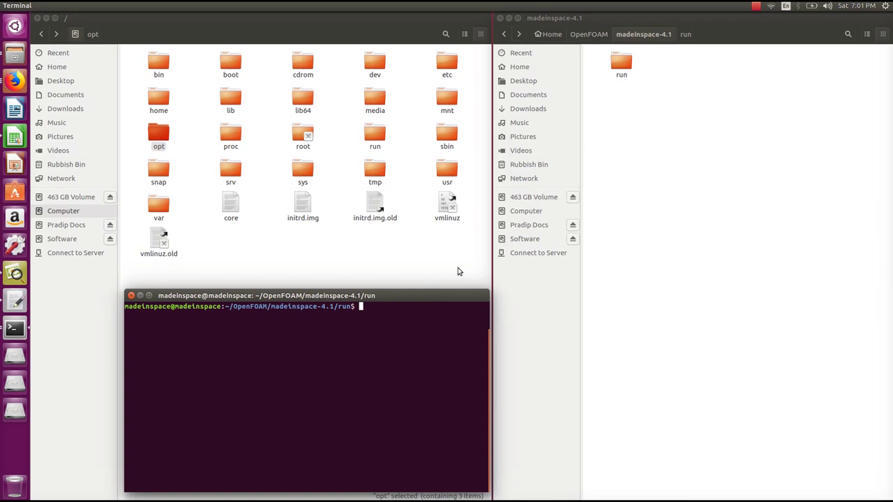
{"action": "left_click", "coordinate": [371, 263]}
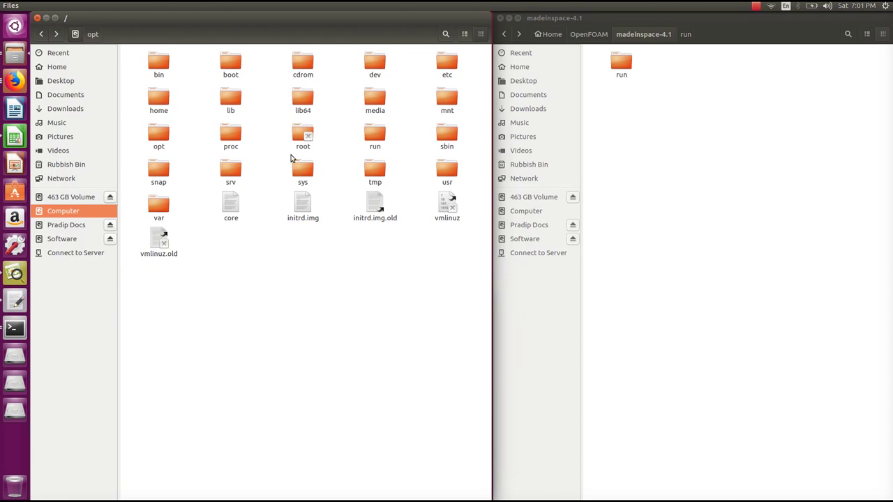
{"action": "double_click", "coordinate": [152, 131]}
{"action": "double_click", "coordinate": [226, 65]}
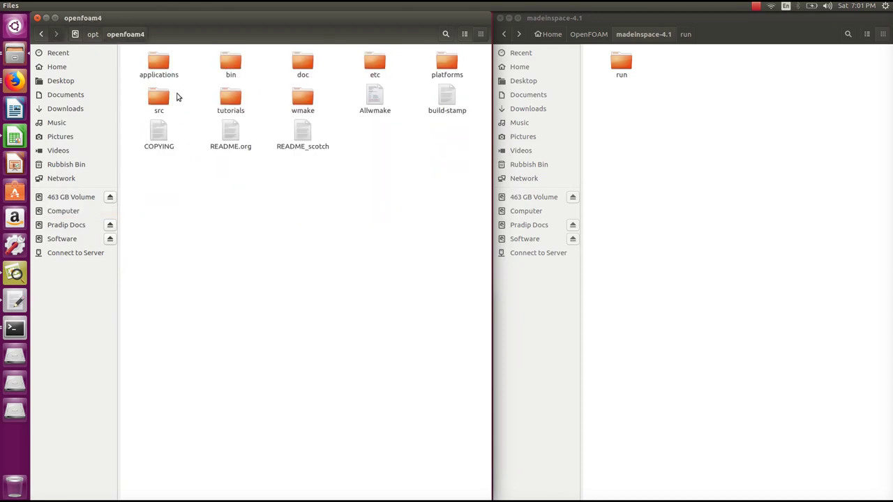
{"action": "double_click", "coordinate": [230, 100]}
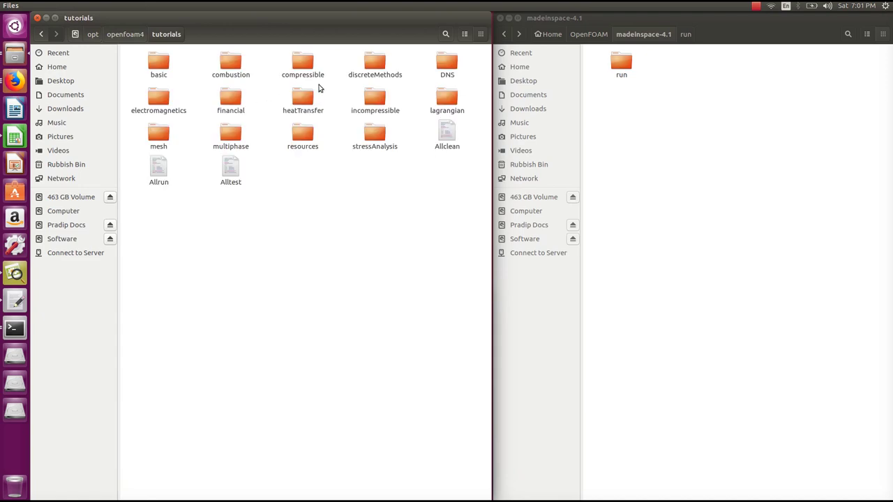
{"action": "double_click", "coordinate": [374, 99]}
{"action": "double_click", "coordinate": [301, 64]}
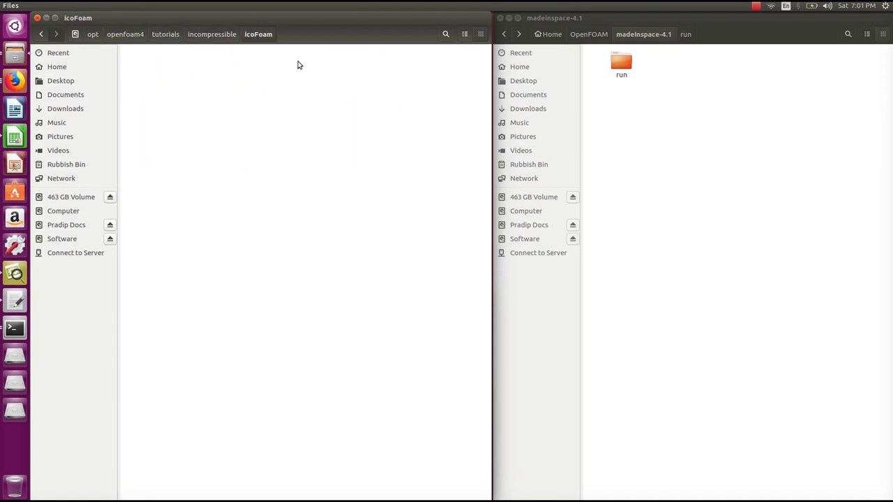
{"action": "left_click", "coordinate": [163, 65]}
{"action": "double_click", "coordinate": [163, 65]}
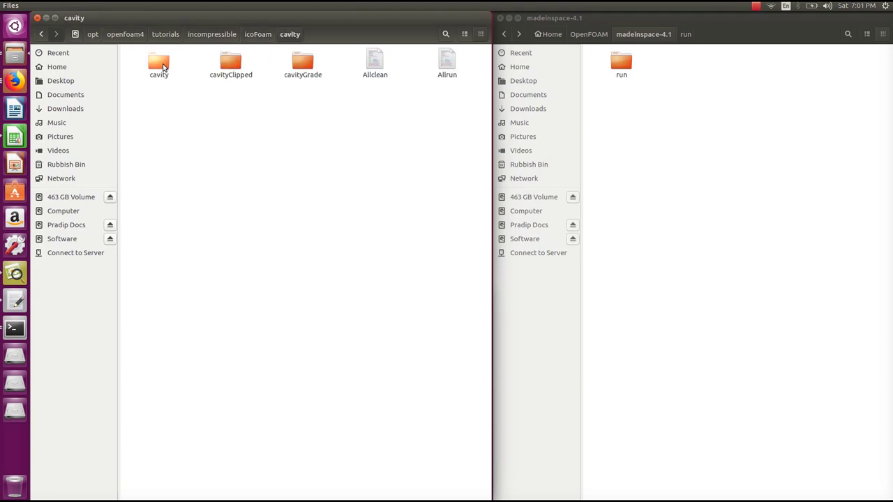
View the contents of the inner cavity case folder and return to its parent folder.
{"action": "double_click", "coordinate": [164, 66]}
{"action": "left_click_drag", "start_coordinate": [159, 100], "coordinate": [438, 74]}
{"action": "left_click", "coordinate": [290, 35]}
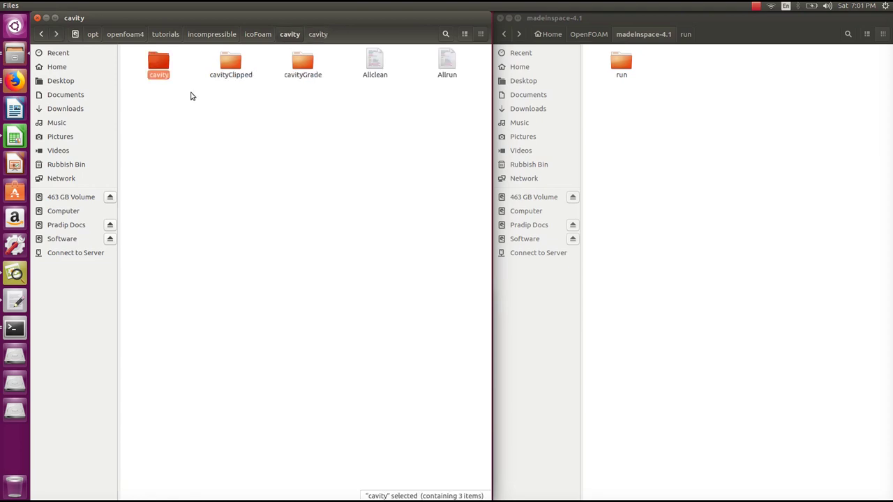
{"action": "left_click", "coordinate": [180, 137]}
Check the contents of the run folder in the OpenFOAM user directory and return to its parent folder.
{"action": "left_click", "coordinate": [639, 146]}
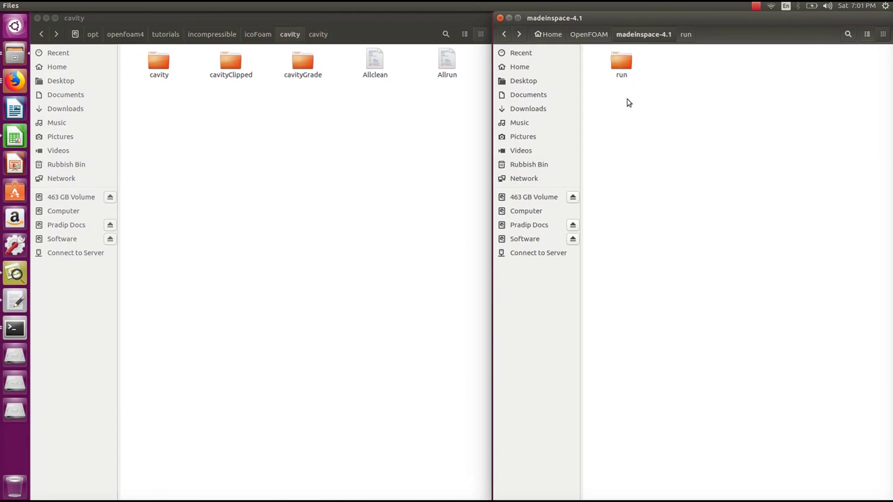
{"action": "left_click", "coordinate": [622, 66]}
{"action": "double_click", "coordinate": [622, 66]}
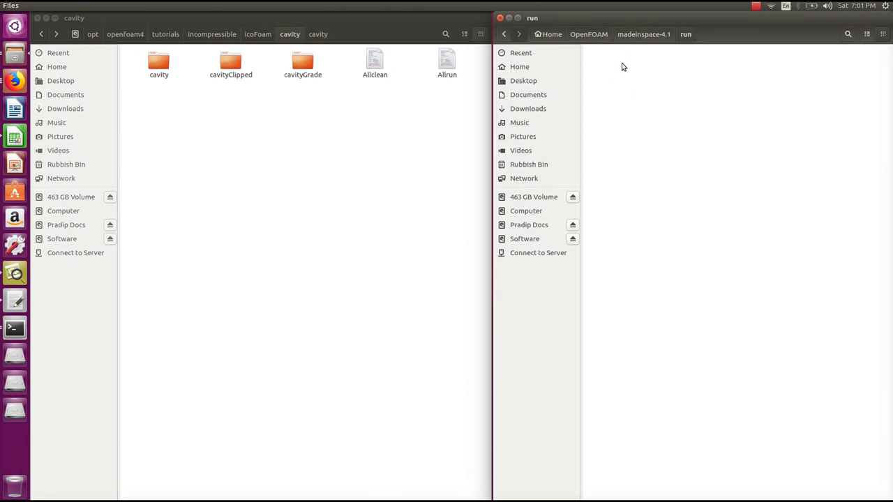
{"action": "left_click", "coordinate": [641, 40]}
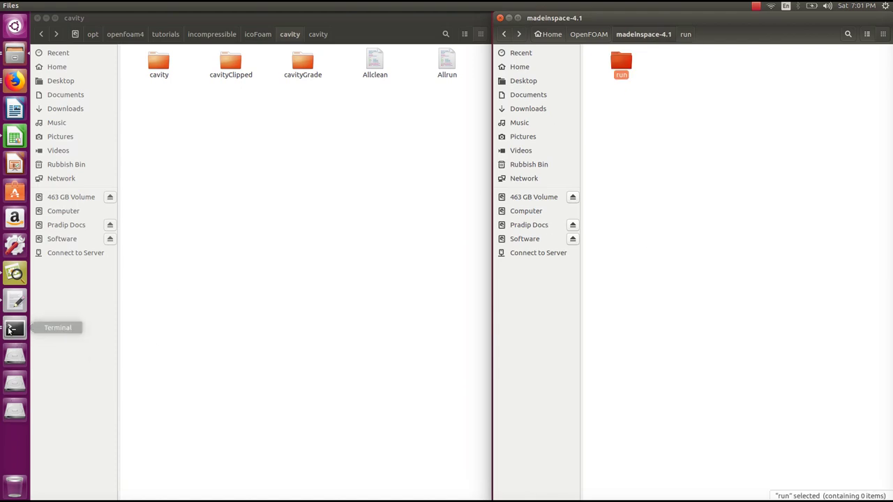
In the Terminal, copy the cavity tutorial into the run directory with "cp -r $FOAM_TUTORIALS/incompressible/icoFoam/cavity/cavity/ cavity".
{"action": "left_click", "coordinate": [10, 330]}
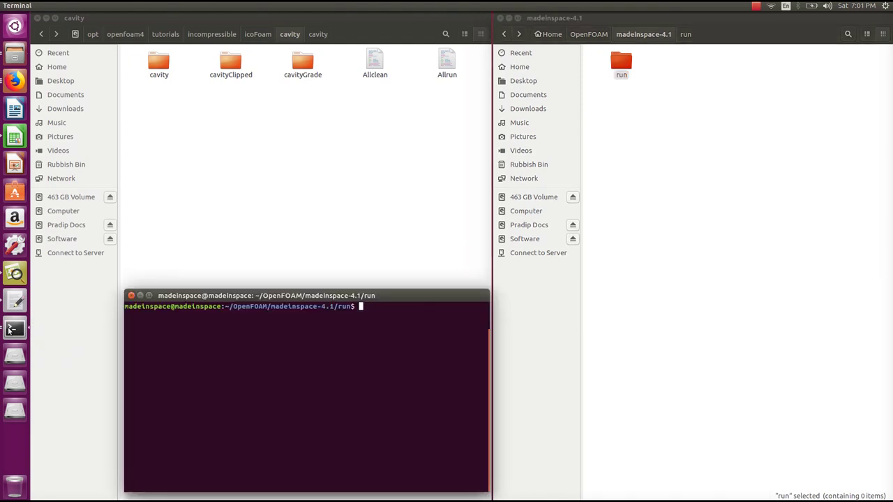
{"action": "left_click_drag", "start_coordinate": [386, 293], "coordinate": [407, 274]}
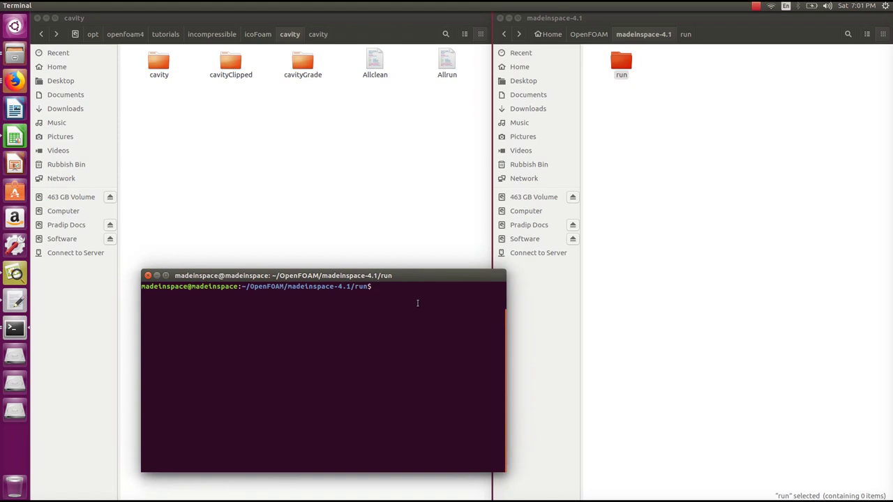
{"action": "type", "text": "cp -r $FOAM_TUTORIALS/incompressible/icoFoam/cavity/cavity/ cavity"}
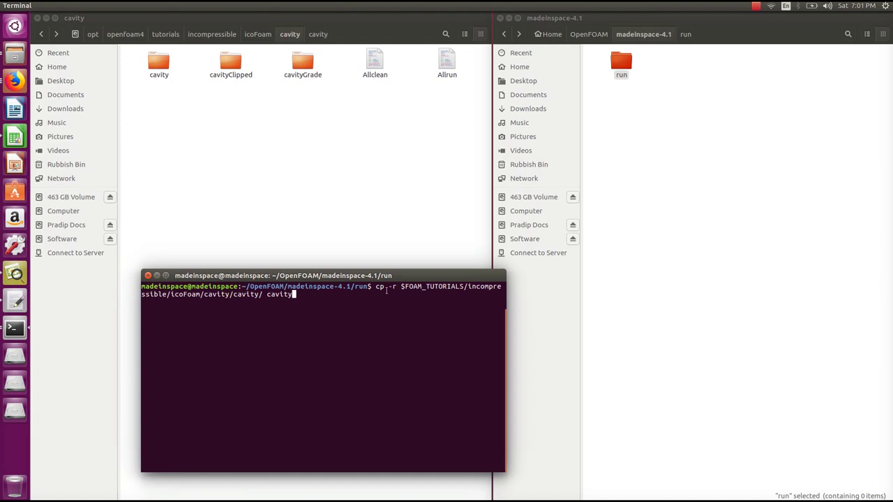
{"action": "left_click_drag", "start_coordinate": [376, 287], "coordinate": [265, 295]}
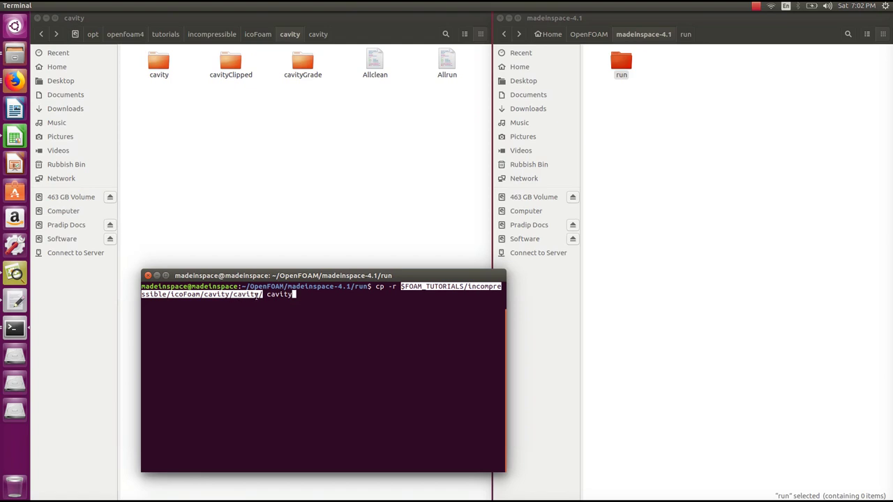
{"action": "left_click_drag", "start_coordinate": [266, 294], "coordinate": [300, 295]}
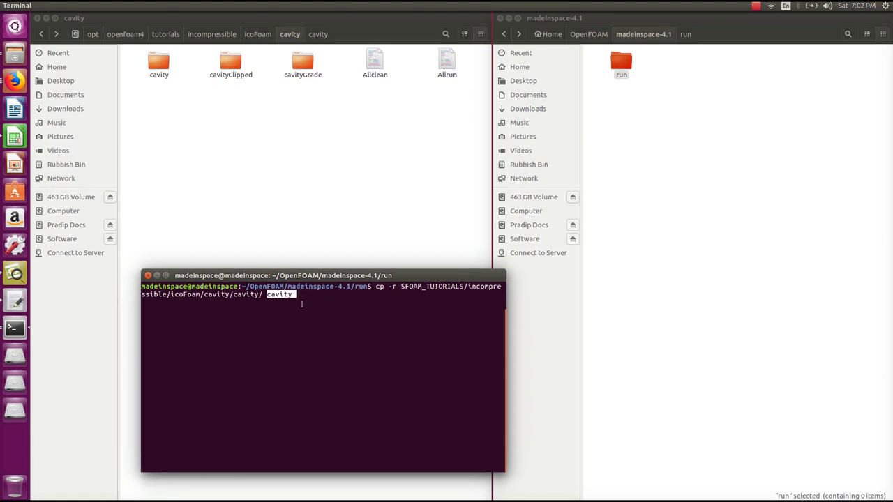
{"action": "key", "text": "Return"}
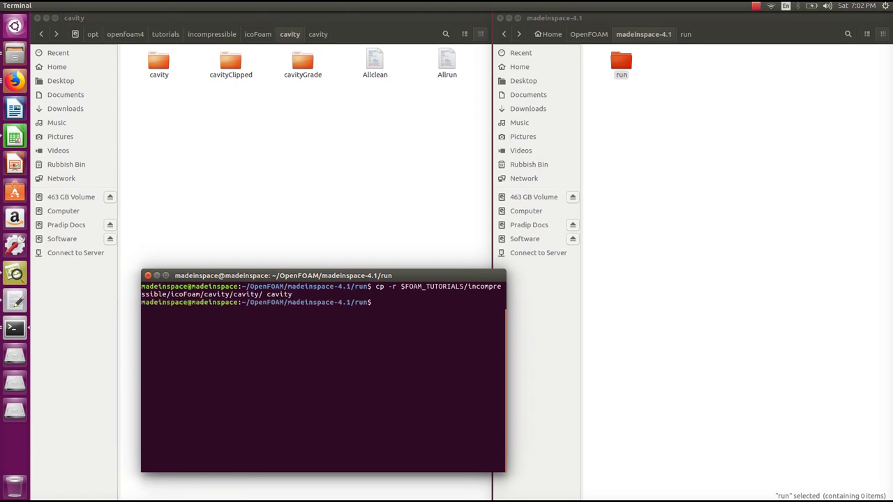
Open the copied cavity case inside the run folder and view the files in its system folder.
{"action": "left_click", "coordinate": [628, 213]}
{"action": "double_click", "coordinate": [628, 60]}
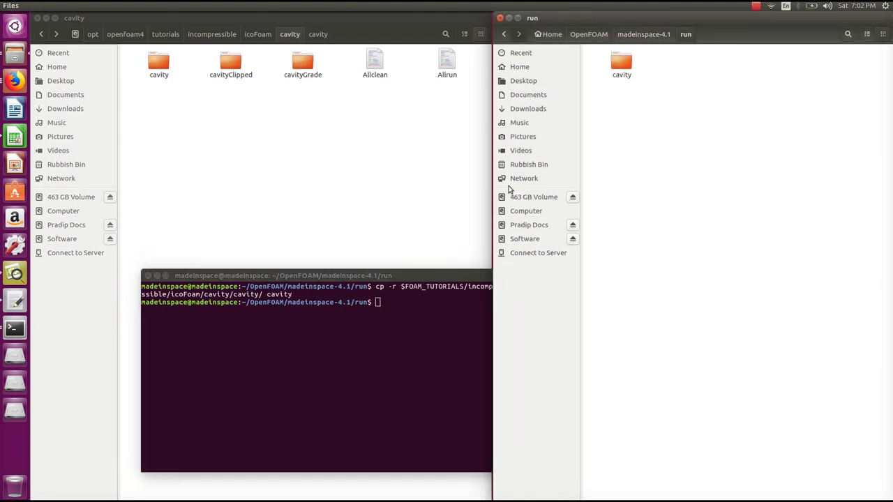
{"action": "double_click", "coordinate": [625, 62]}
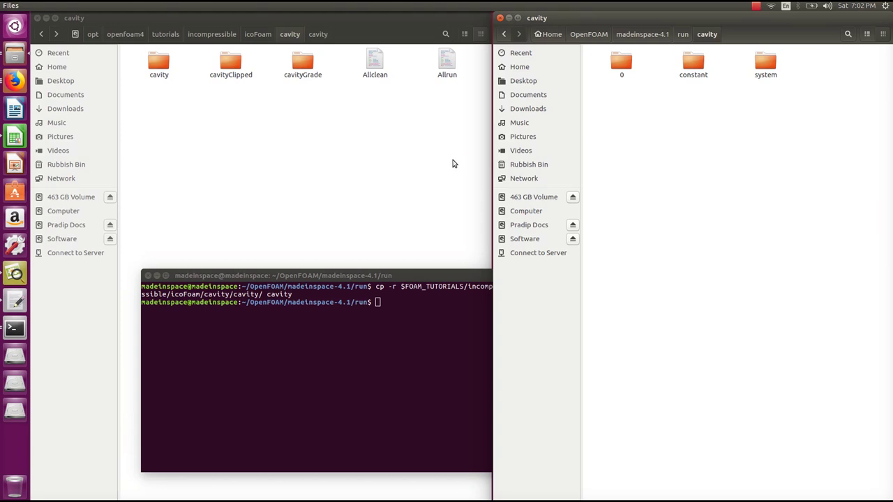
{"action": "double_click", "coordinate": [765, 62]}
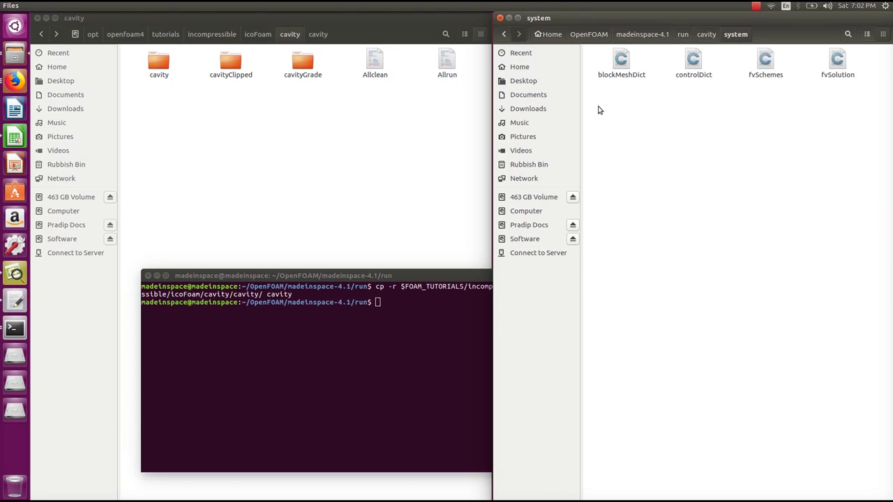
{"action": "left_click_drag", "start_coordinate": [598, 109], "coordinate": [857, 49]}
{"action": "left_click", "coordinate": [633, 133]}
Open blockMeshDict from the system folder and examine its convertToMeters entry.
{"action": "double_click", "coordinate": [620, 62]}
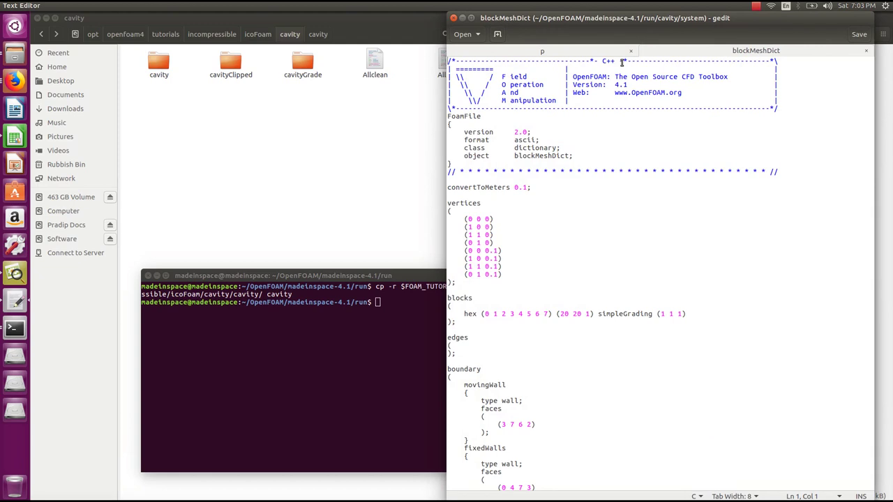
{"action": "scroll", "coordinate": [574, 207], "scroll_direction": "down", "scroll_amount": 5}
{"action": "scroll", "coordinate": [536, 248], "scroll_direction": "up", "scroll_amount": 5}
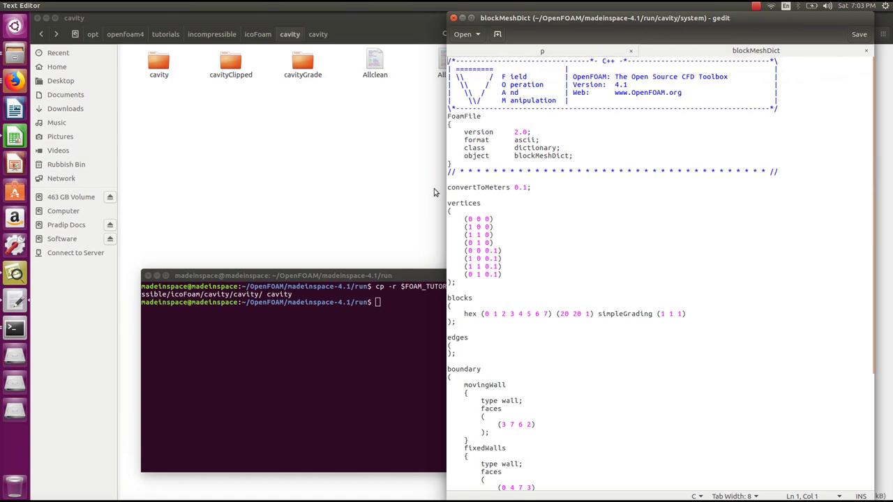
{"action": "left_click_drag", "start_coordinate": [450, 187], "coordinate": [529, 192]}
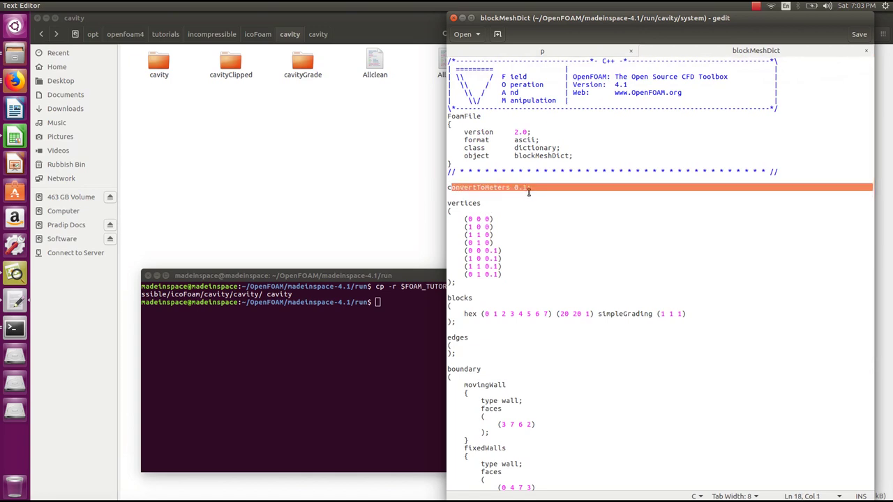
{"action": "left_click", "coordinate": [528, 192]}
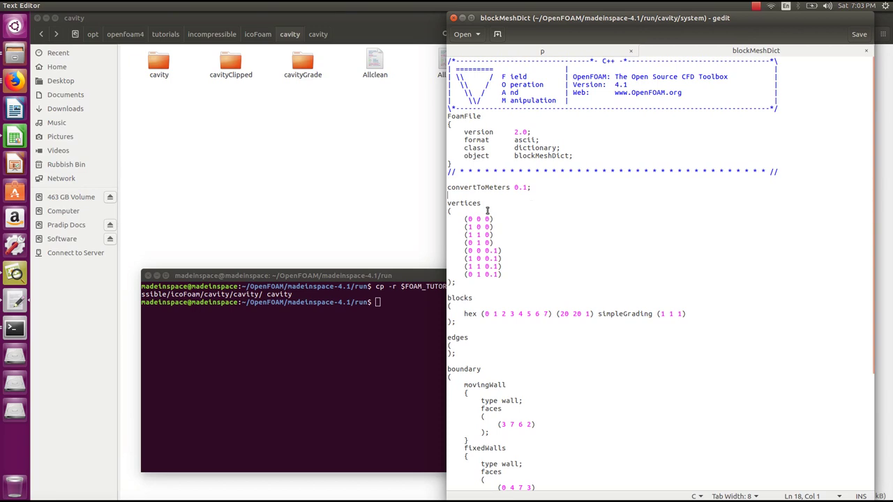
Switch to Image Viewer to examine the lid-driven cavity geometry in Selection_006.png, then put the viewer away.
{"action": "left_click", "coordinate": [15, 274]}
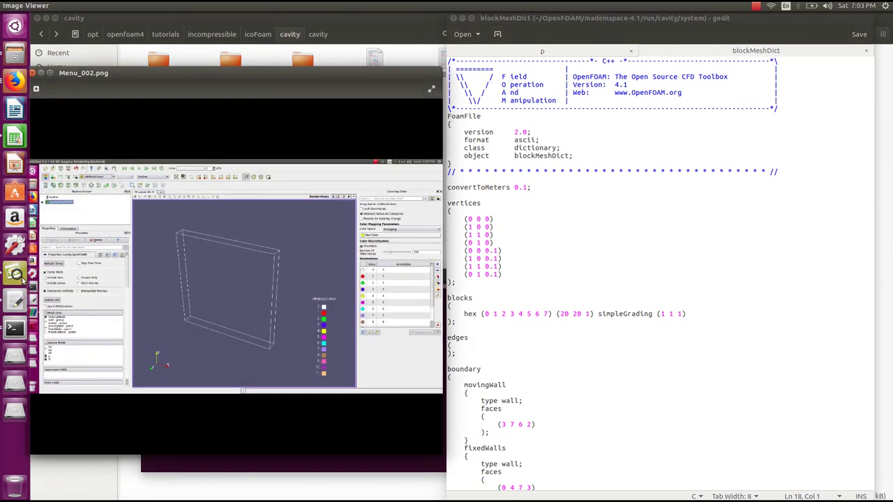
{"action": "key", "text": "Left"}
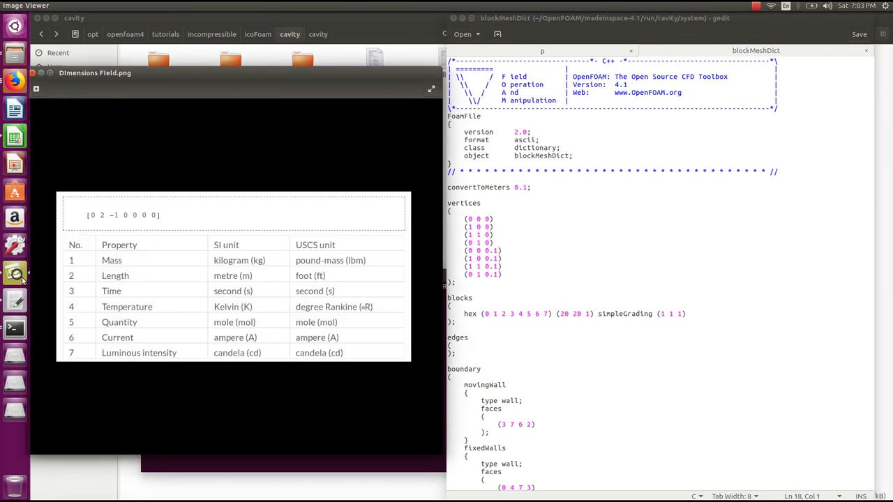
{"action": "key", "text": "Left"}
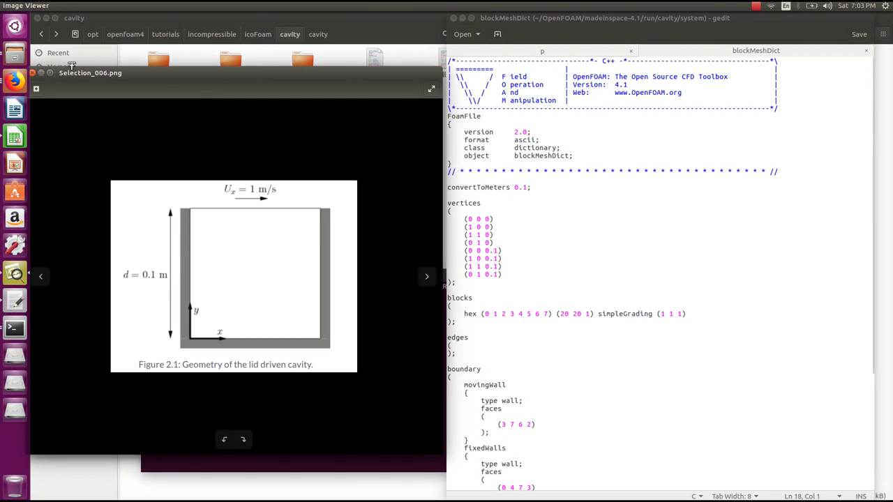
{"action": "left_click", "coordinate": [33, 72]}
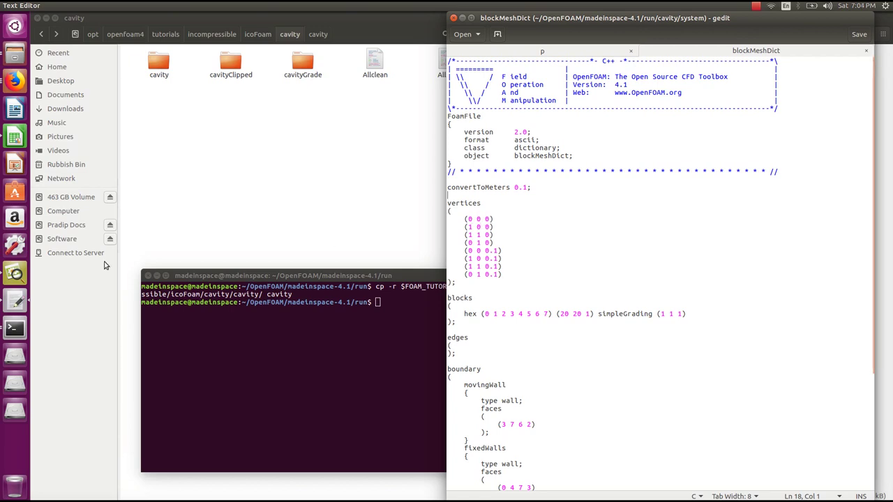
Bring up the labelled vertex diagram Selection_001.png in Image Viewer and compare it with the vertices list in blockMeshDict.
{"action": "left_click", "coordinate": [15, 273]}
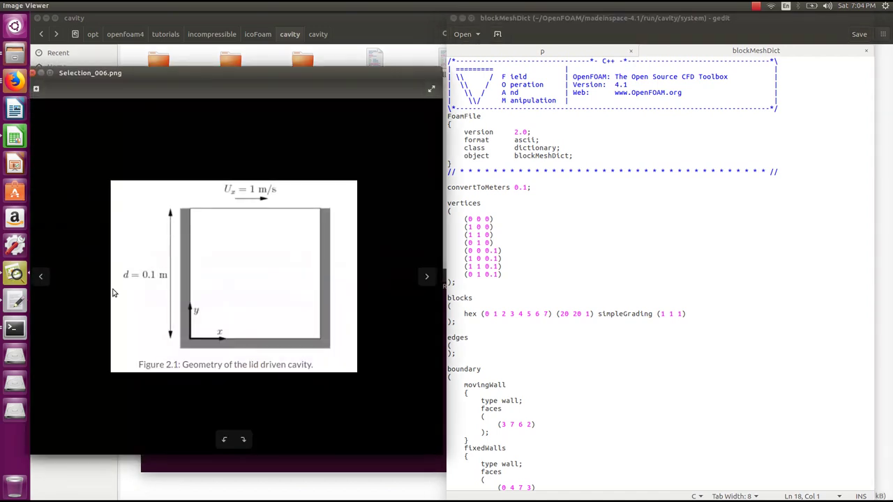
{"action": "scroll", "coordinate": [113, 293], "scroll_direction": "down", "scroll_amount": 1}
{"action": "scroll", "coordinate": [113, 293], "scroll_direction": "down", "scroll_amount": 2}
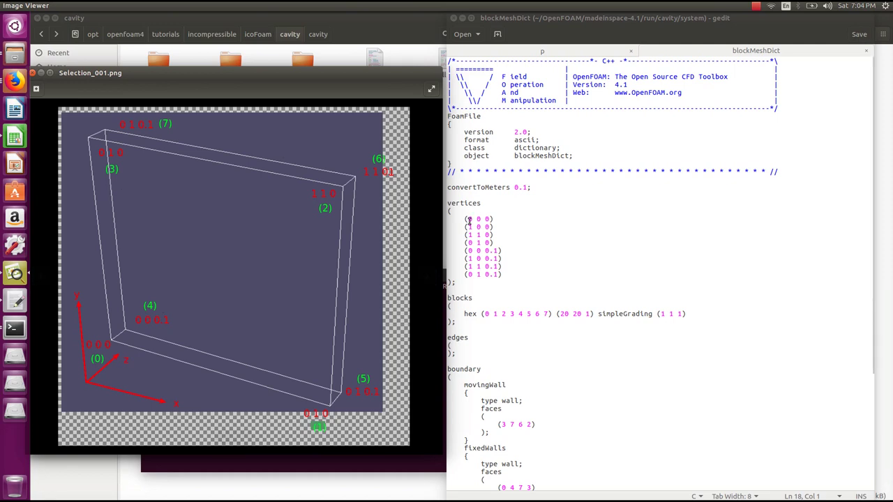
{"action": "left_click_drag", "start_coordinate": [464, 219], "coordinate": [500, 273]}
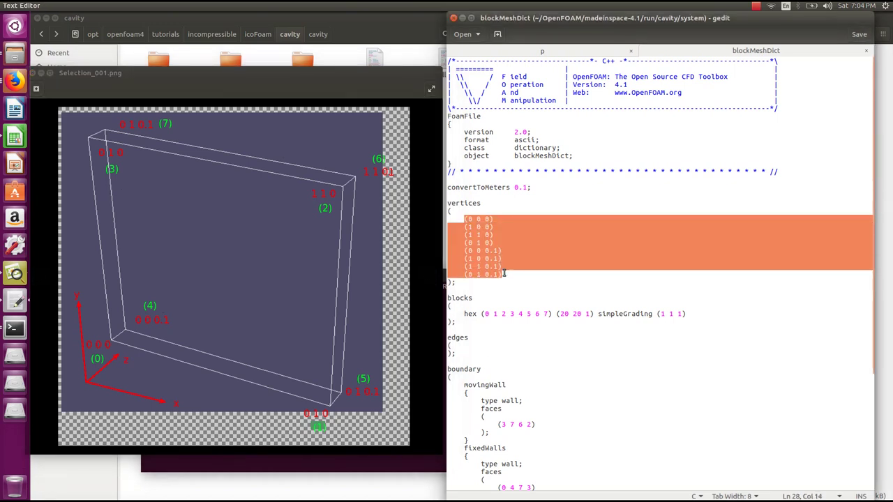
{"action": "left_click", "coordinate": [500, 273]}
{"action": "left_click", "coordinate": [468, 222], "text": "shift"}
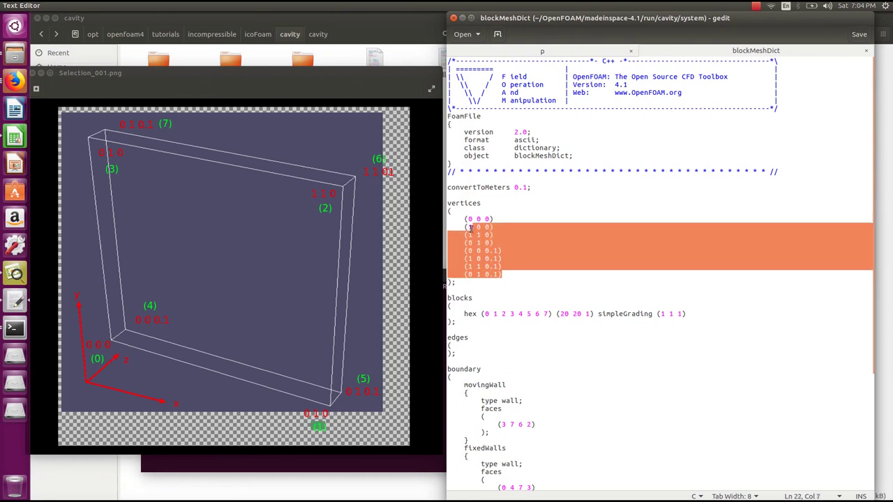
{"action": "left_click", "coordinate": [517, 263]}
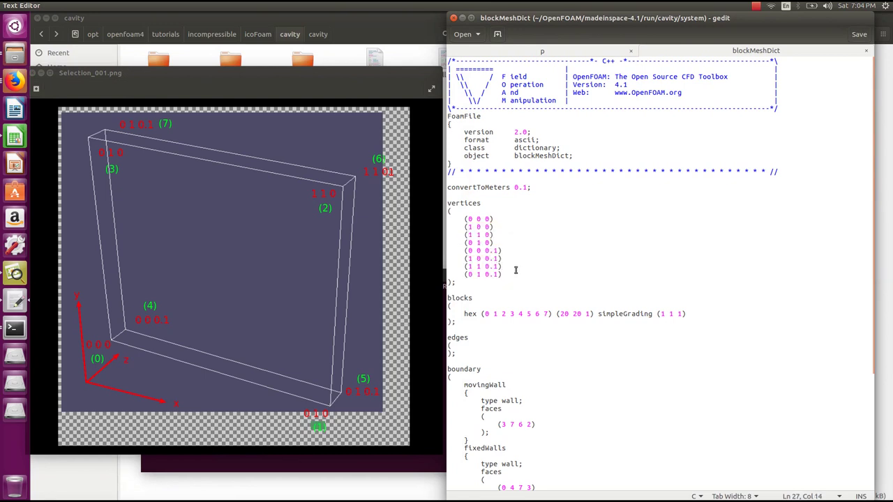
Examine the hex keyword and its vertex order in the blocks section of blockMeshDict.
{"action": "left_click", "coordinate": [471, 315]}
{"action": "left_click_drag", "start_coordinate": [464, 314], "coordinate": [477, 314]}
{"action": "left_click", "coordinate": [540, 320]}
{"action": "left_click_drag", "start_coordinate": [481, 314], "coordinate": [590, 314]}
{"action": "left_click", "coordinate": [590, 315]}
Examine the block's cell counts in the x, y and z directions within the hex definition.
{"action": "left_click_drag", "start_coordinate": [560, 315], "coordinate": [567, 315]}
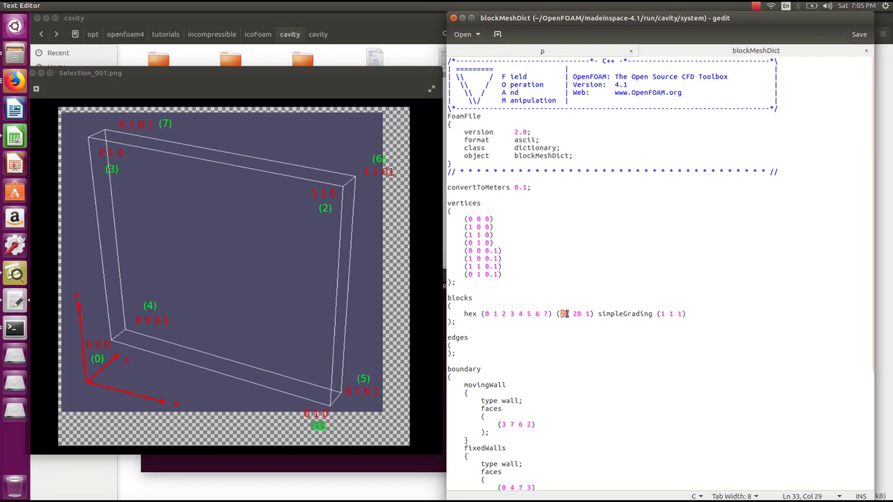
{"action": "double_click", "coordinate": [579, 314]}
{"action": "left_click", "coordinate": [585, 315]}
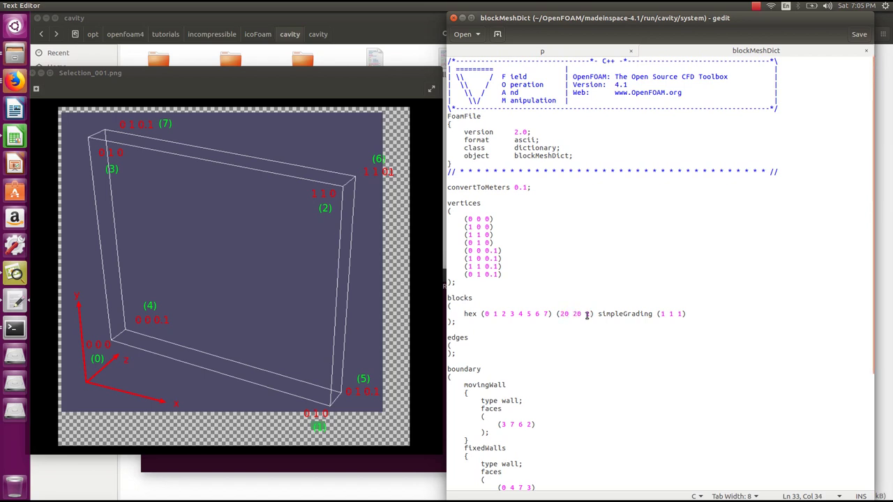
{"action": "left_click_drag", "start_coordinate": [587, 315], "coordinate": [591, 315]}
{"action": "left_click", "coordinate": [587, 314]}
{"action": "double_click", "coordinate": [587, 315]}
{"action": "left_click", "coordinate": [587, 322]}
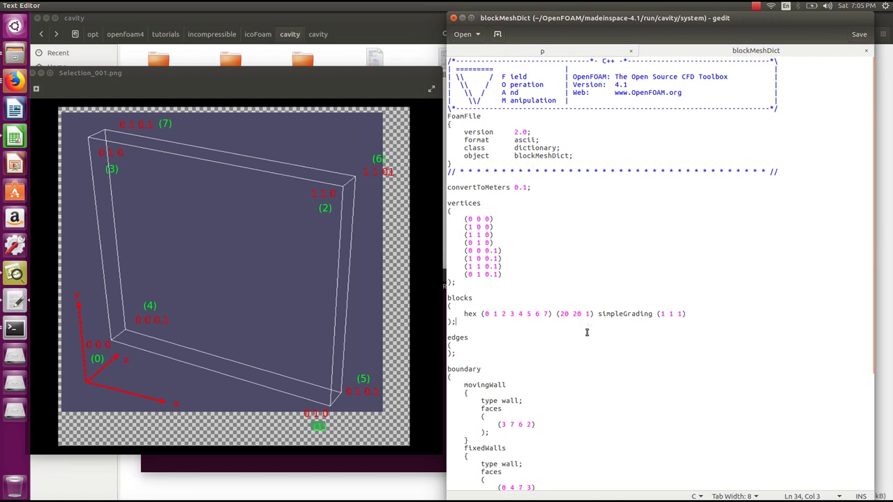
Examine the simpleGrading keyword and its expansion ratios in the x, y and z directions within the hex definition.
{"action": "left_click", "coordinate": [646, 314]}
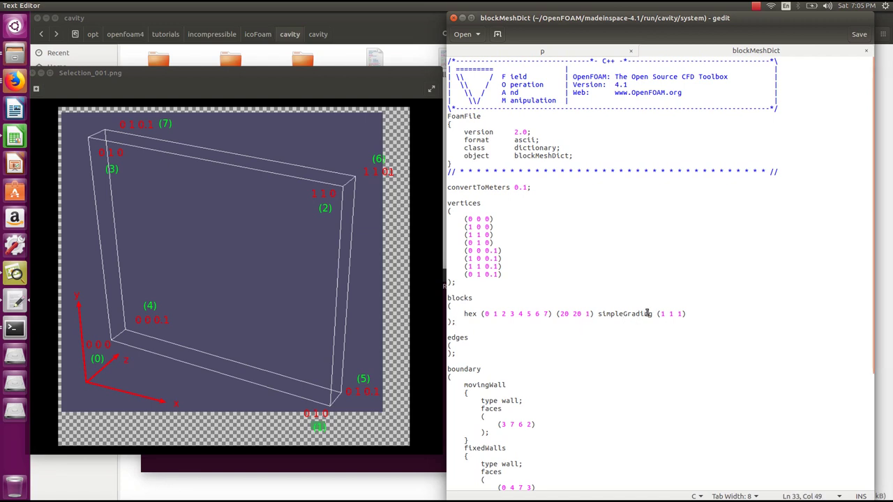
{"action": "left_click_drag", "start_coordinate": [657, 315], "coordinate": [687, 314]}
{"action": "left_click", "coordinate": [678, 313]}
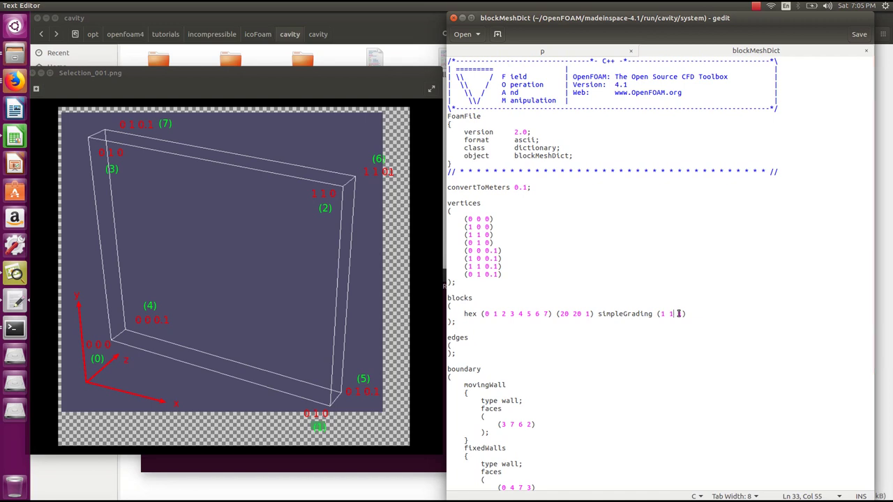
{"action": "left_click", "coordinate": [693, 314]}
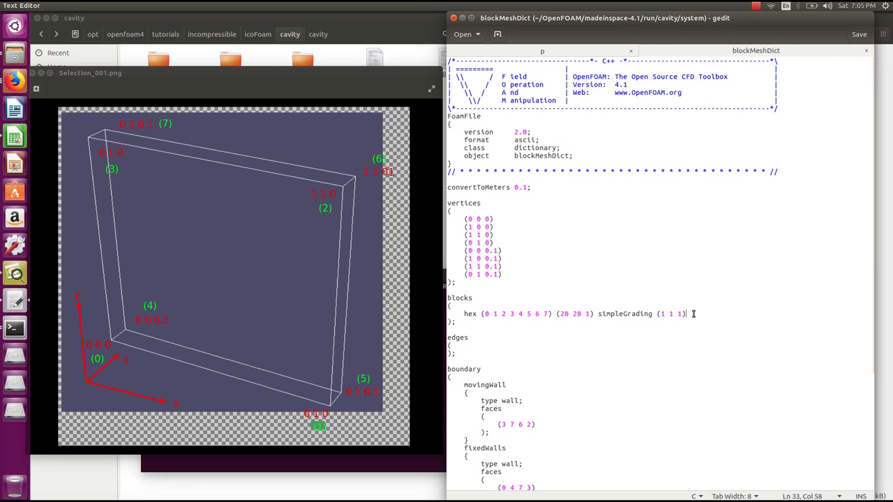
{"action": "left_click", "coordinate": [665, 314]}
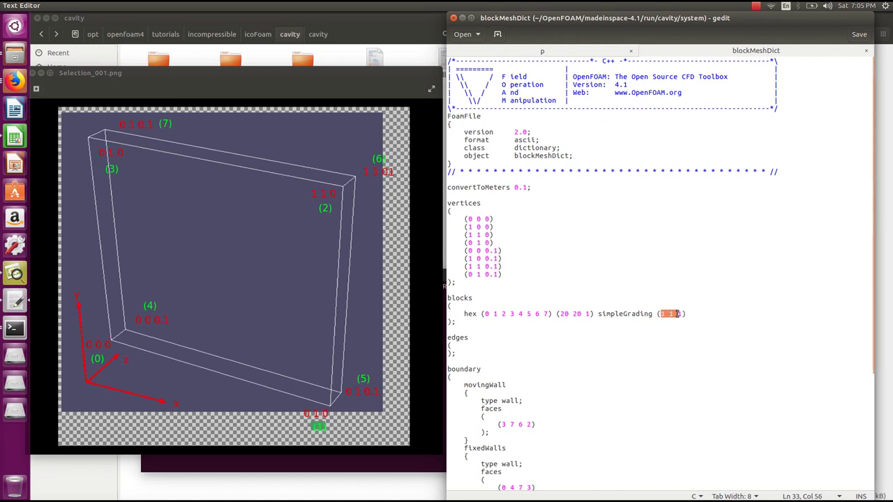
{"action": "left_click", "coordinate": [692, 315]}
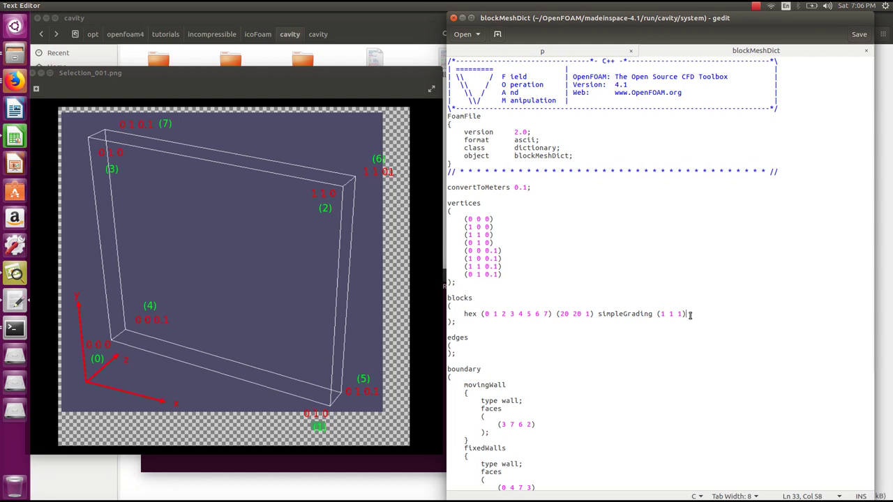
{"action": "left_click_drag", "start_coordinate": [689, 315], "coordinate": [659, 314]}
{"action": "left_click", "coordinate": [664, 329]}
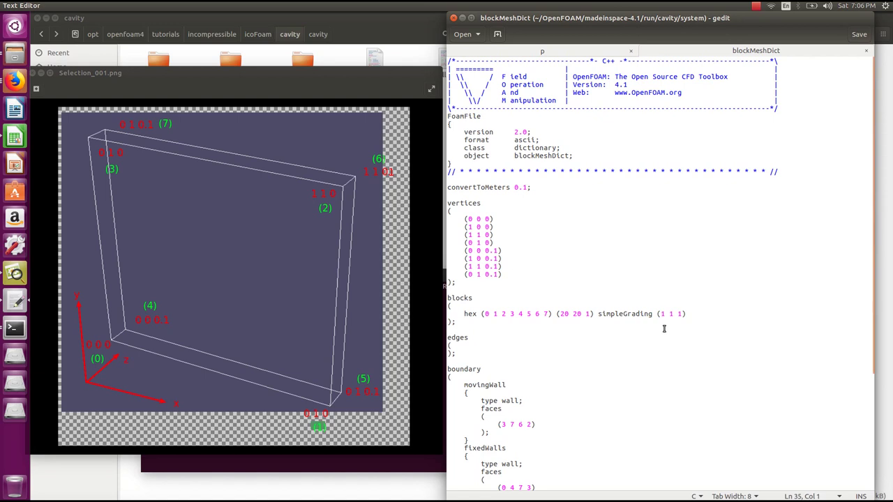
Examine the edges section of blockMeshDict.
{"action": "left_click", "coordinate": [450, 339]}
{"action": "left_click_drag", "start_coordinate": [450, 338], "coordinate": [472, 339]}
{"action": "left_click", "coordinate": [472, 339]}
{"action": "left_click_drag", "start_coordinate": [474, 338], "coordinate": [448, 339]}
{"action": "left_click", "coordinate": [474, 338]}
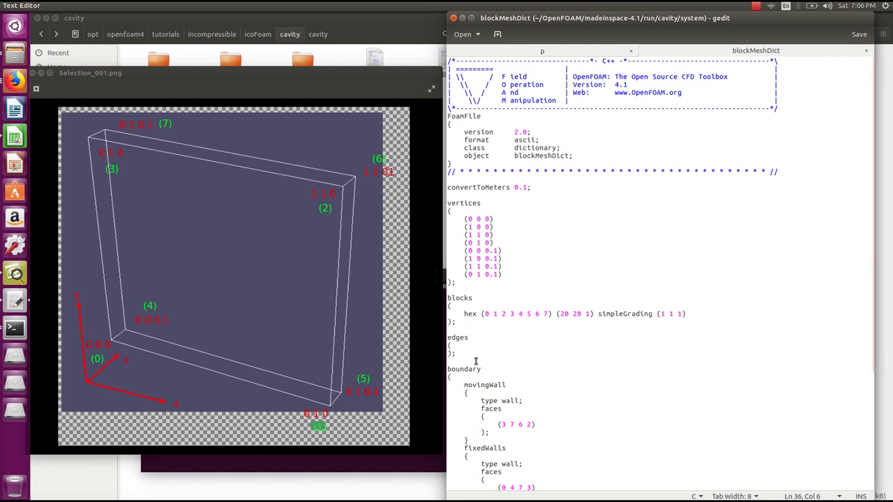
Examine the movingWall patch in the boundary section of blockMeshDict and locate its face on the labelled vertex diagram.
{"action": "scroll", "coordinate": [490, 369], "scroll_direction": "down", "scroll_amount": 2}
{"action": "left_click_drag", "start_coordinate": [481, 325], "coordinate": [460, 325]}
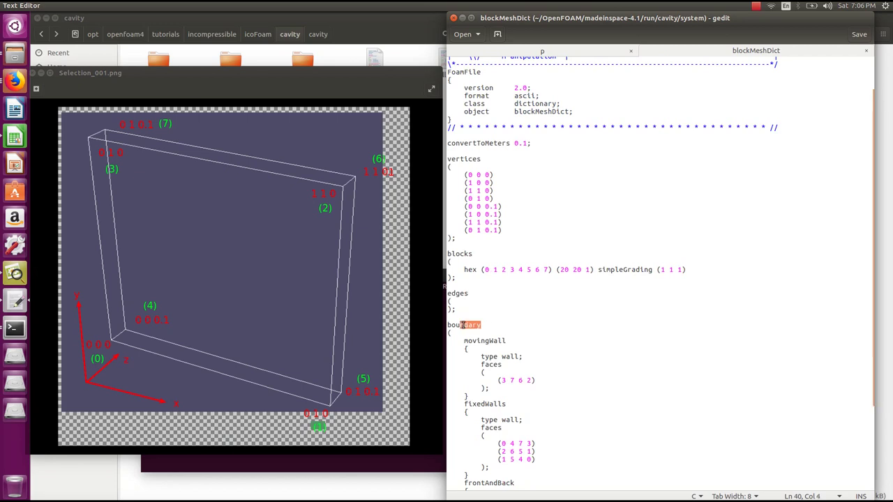
{"action": "left_click", "coordinate": [500, 326]}
{"action": "left_click_drag", "start_coordinate": [464, 341], "coordinate": [506, 341]}
{"action": "left_click", "coordinate": [507, 341]}
{"action": "left_click", "coordinate": [466, 341]}
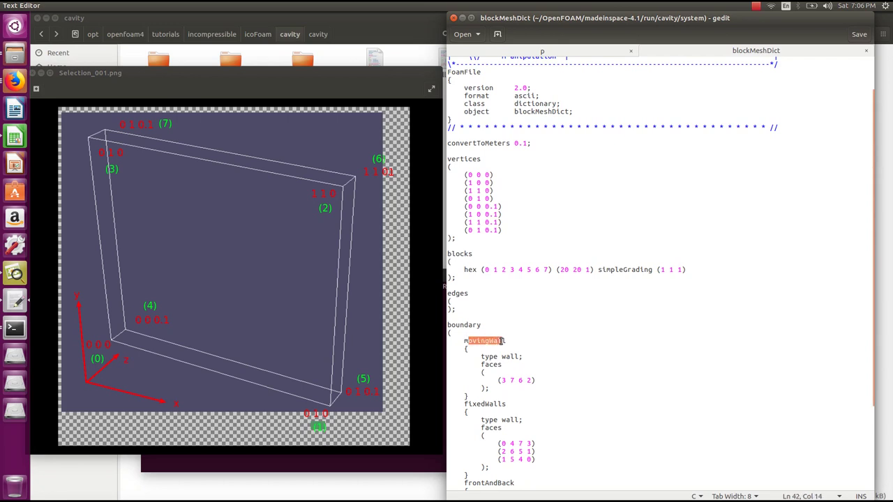
{"action": "left_click", "coordinate": [526, 341]}
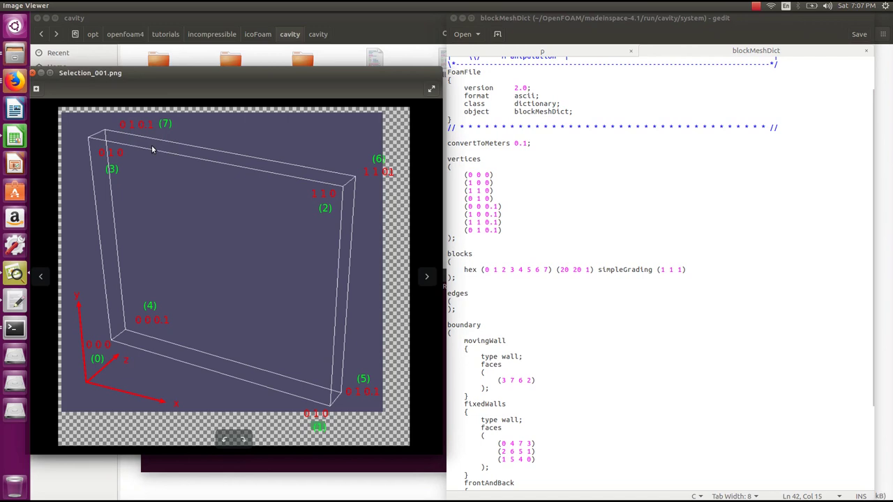
{"action": "double_click", "coordinate": [198, 157]}
{"action": "double_click", "coordinate": [235, 164]}
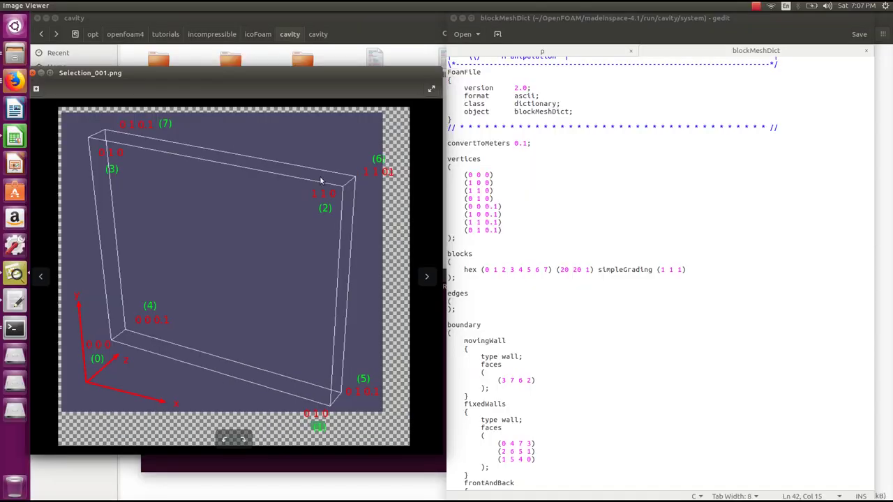
{"action": "left_click", "coordinate": [530, 337]}
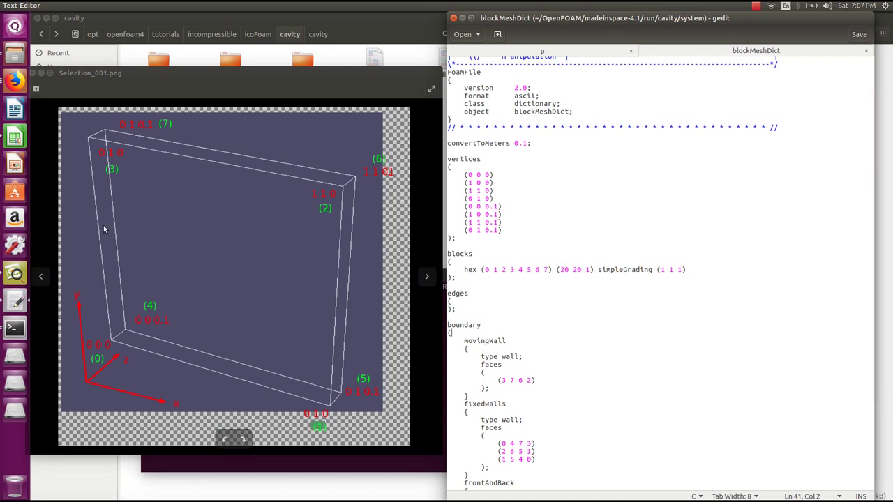
Examine the fixedWalls patch in blockMeshDict and locate its faces on the labelled vertex diagram.
{"action": "left_click", "coordinate": [125, 277]}
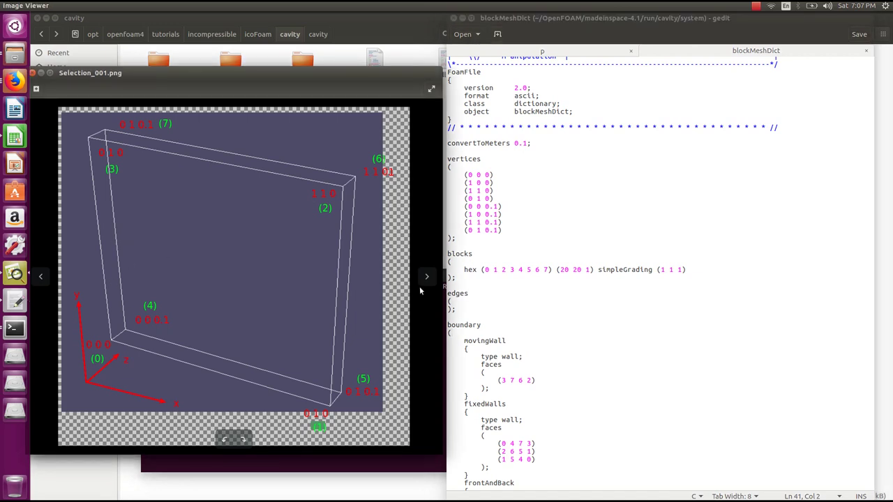
{"action": "scroll", "coordinate": [539, 347], "scroll_direction": "down", "scroll_amount": 3}
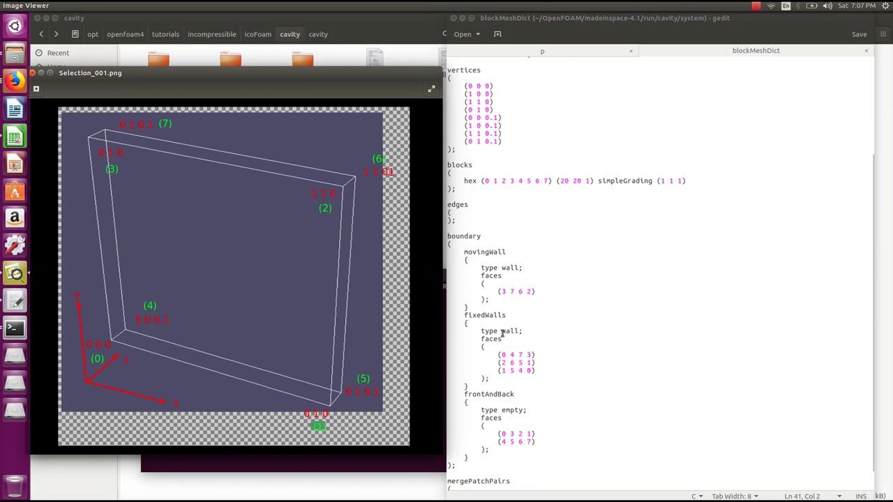
{"action": "left_click_drag", "start_coordinate": [474, 316], "coordinate": [491, 316]}
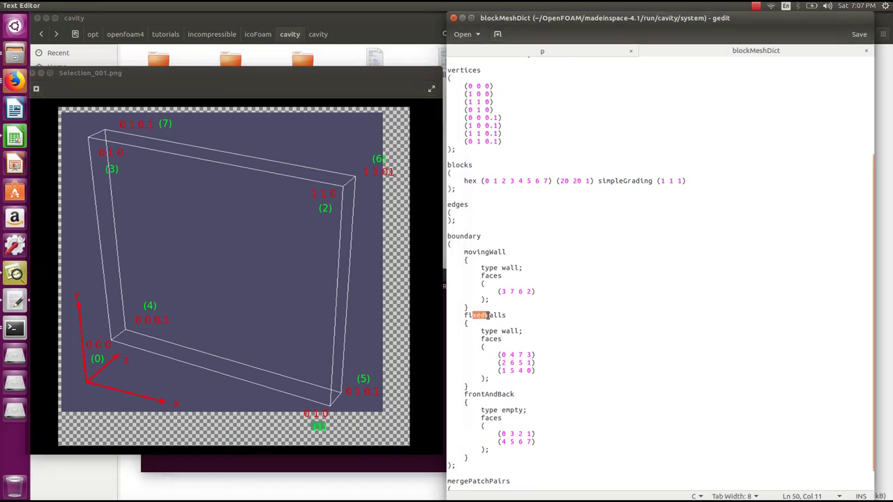
{"action": "left_click", "coordinate": [542, 331]}
{"action": "scroll", "coordinate": [525, 349], "scroll_direction": "down", "scroll_amount": 1}
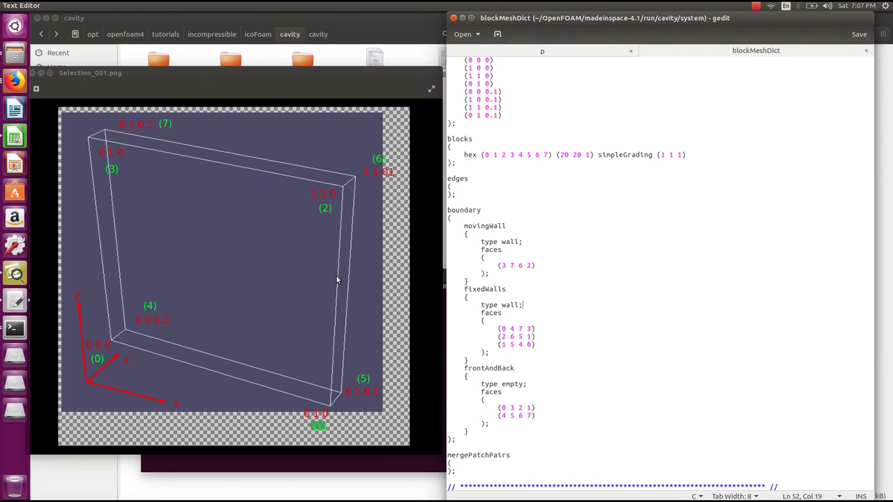
Examine the frontAndBack patch's type and faces, plus the mergePatchPairs section of blockMeshDict.
{"action": "double_click", "coordinate": [506, 385]}
{"action": "mouse_move", "coordinate": [484, 396]}
{"action": "left_mouse_down"}
{"action": "mouse_move", "coordinate": [507, 393]}
{"action": "mouse_move", "coordinate": [497, 393]}
{"action": "left_mouse_up"}
{"action": "left_click", "coordinate": [507, 393]}
{"action": "left_click", "coordinate": [522, 393]}
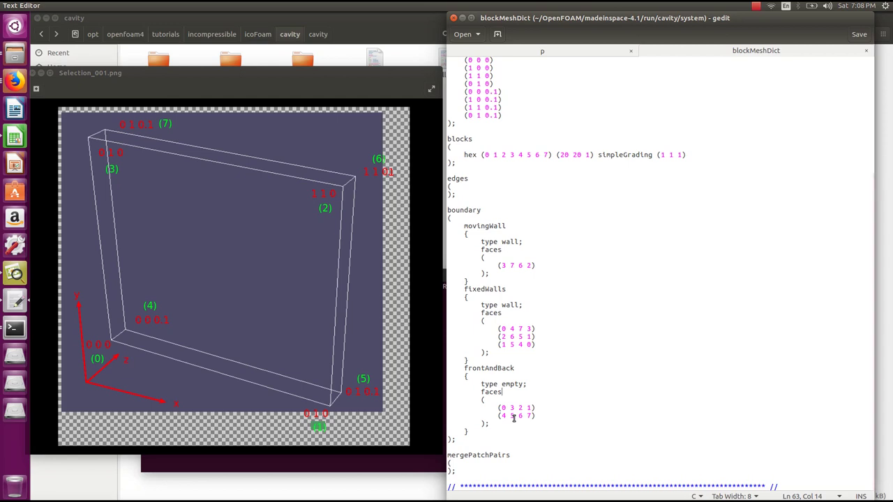
{"action": "left_click_drag", "start_coordinate": [466, 368], "coordinate": [487, 424]}
{"action": "left_click", "coordinate": [549, 366]}
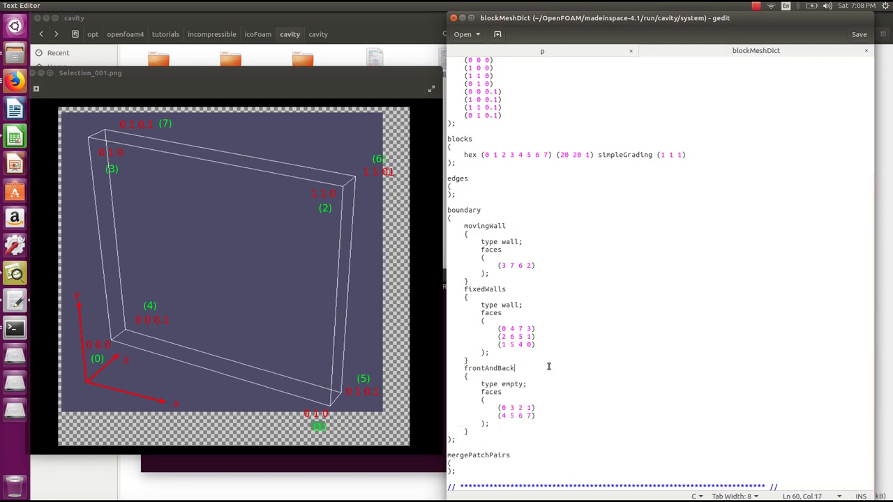
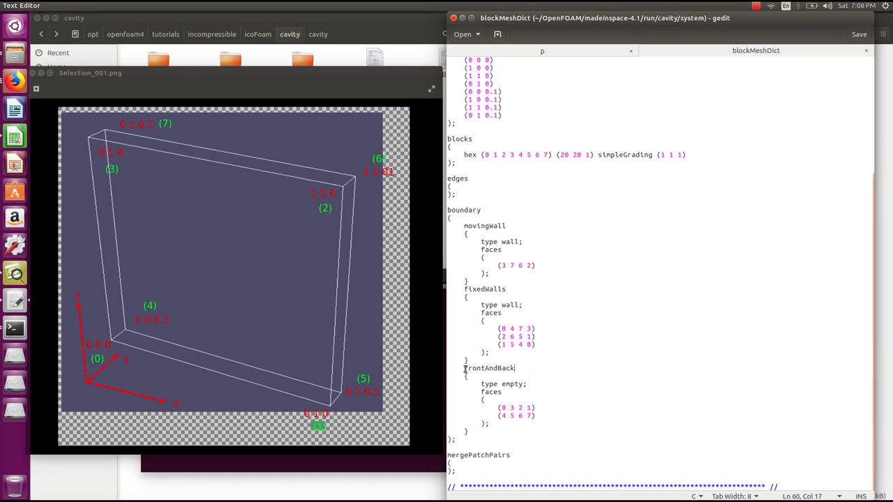
{"action": "left_click", "coordinate": [465, 368]}
{"action": "left_click", "coordinate": [452, 456]}
{"action": "scroll", "coordinate": [533, 364], "scroll_direction": "up", "scroll_amount": 7}
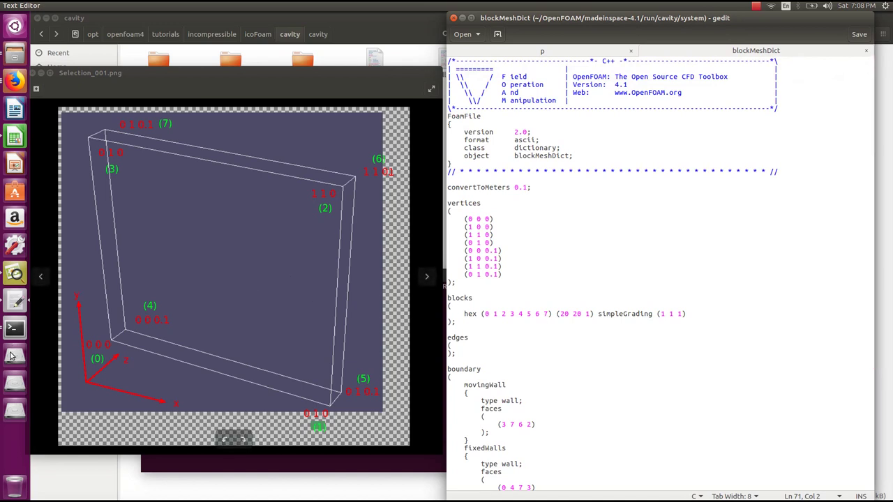
Switch to Terminal, enter the cavity directory and generate the mesh with blockMesh.
{"action": "left_click", "coordinate": [15, 328]}
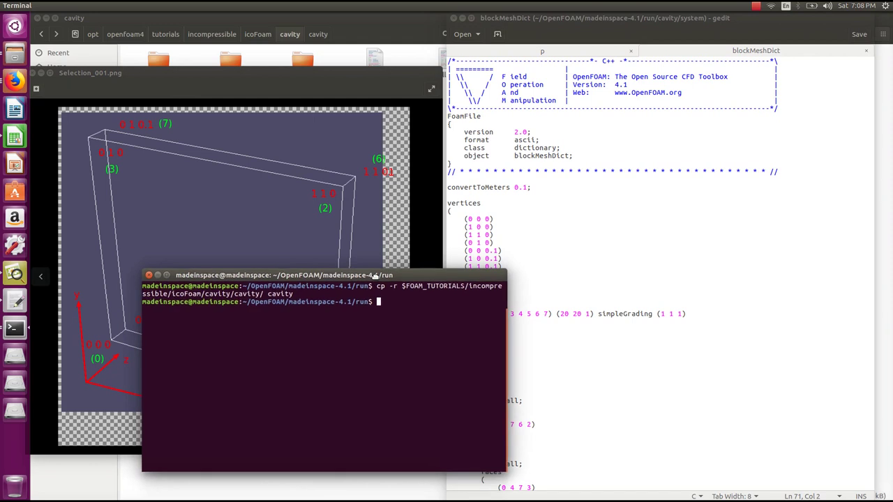
{"action": "left_click_drag", "start_coordinate": [370, 276], "coordinate": [612, 264]}
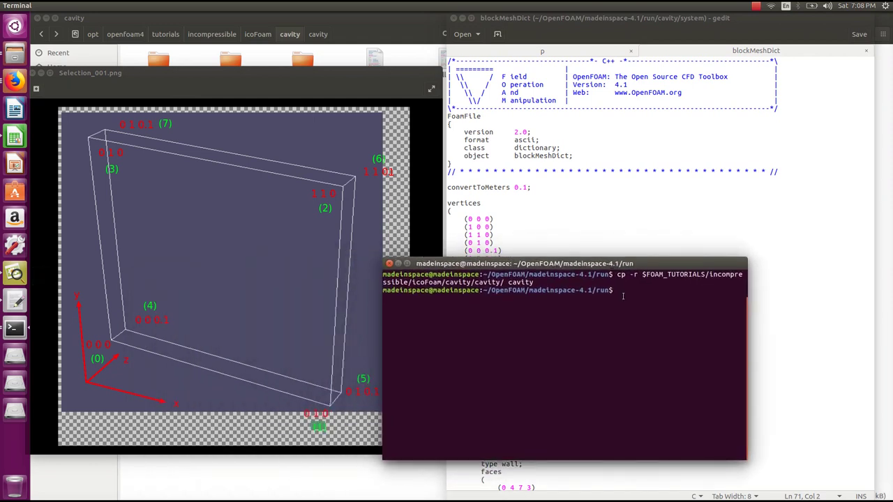
{"action": "type", "text": "cd cavity"}
{"action": "key", "text": "Return"}
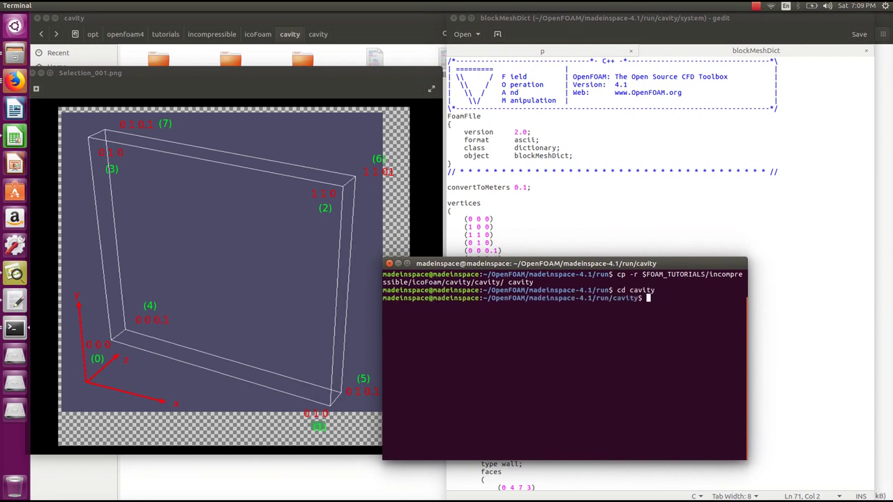
{"action": "type", "text": "blockMesh"}
{"action": "key", "text": "Return"}
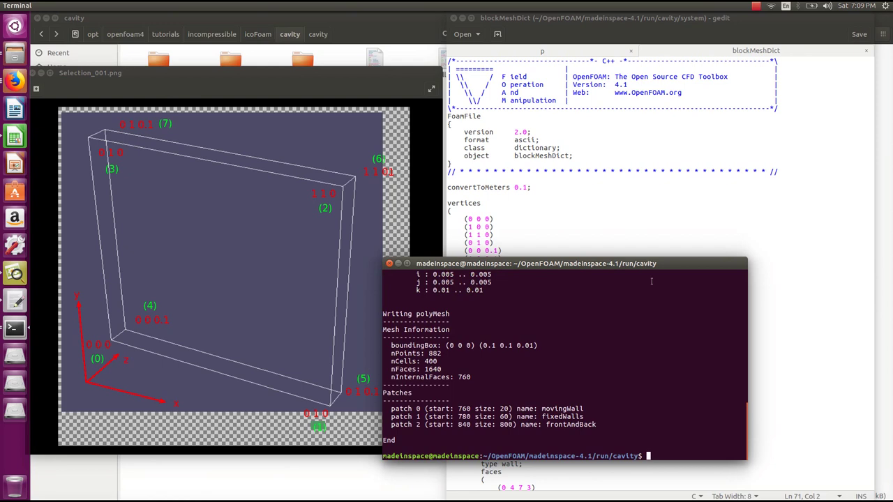
Review the blockMesh output in the terminal, from the topology check to the mesh information and patch list.
{"action": "scroll", "coordinate": [541, 367], "scroll_direction": "up", "scroll_amount": 6}
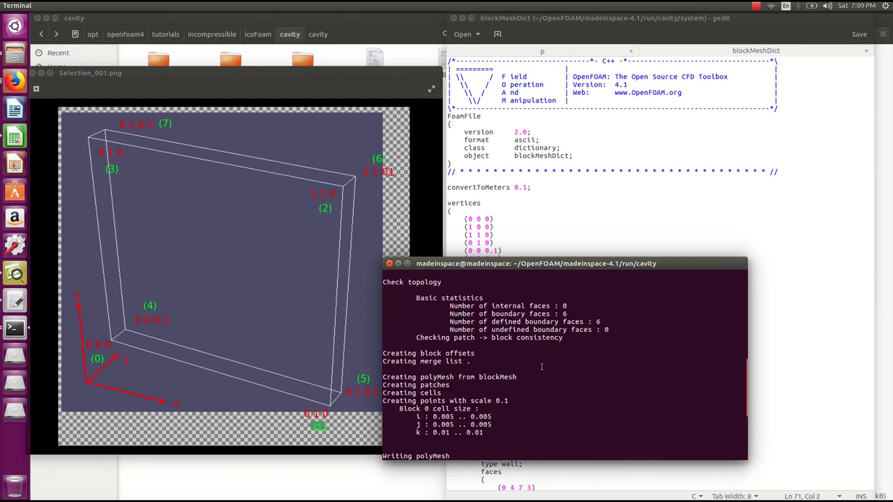
{"action": "scroll", "coordinate": [541, 366], "scroll_direction": "up", "scroll_amount": 5}
{"action": "scroll", "coordinate": [541, 369], "scroll_direction": "down", "scroll_amount": 6}
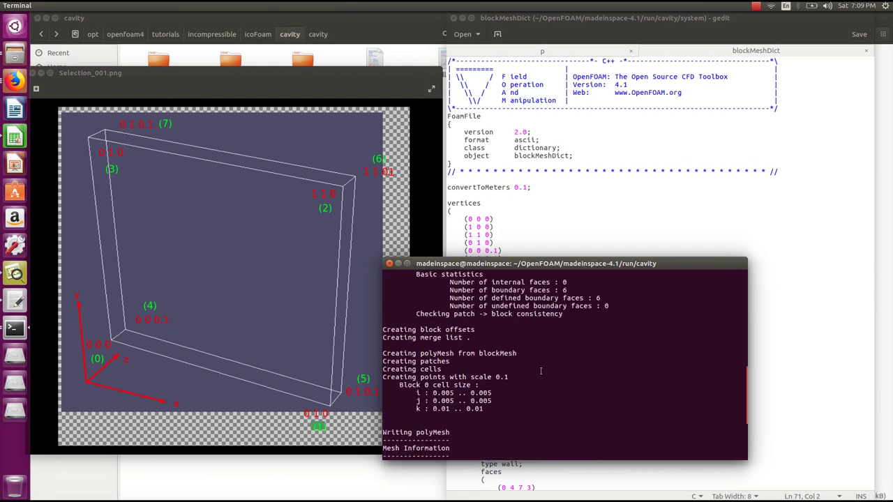
{"action": "scroll", "coordinate": [540, 370], "scroll_direction": "down", "scroll_amount": 5}
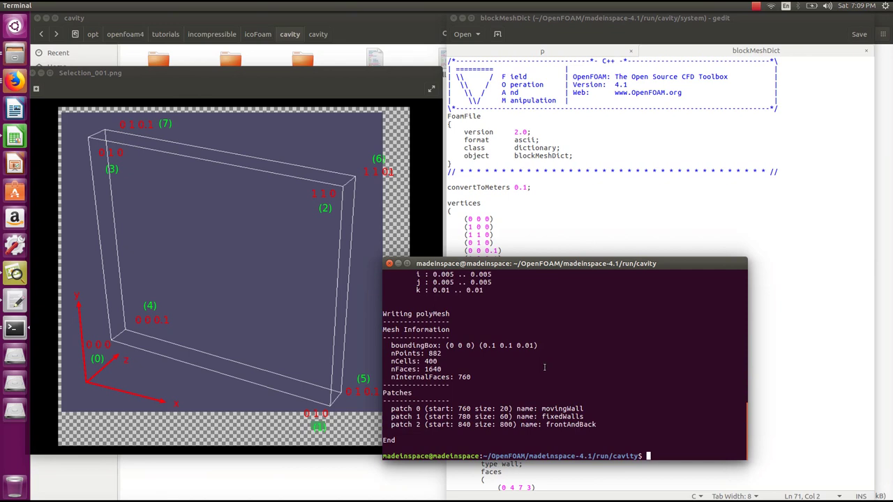
{"action": "left_click_drag", "start_coordinate": [392, 409], "coordinate": [596, 425]}
{"action": "left_click", "coordinate": [432, 413]}
{"action": "left_click_drag", "start_coordinate": [579, 424], "coordinate": [594, 425]}
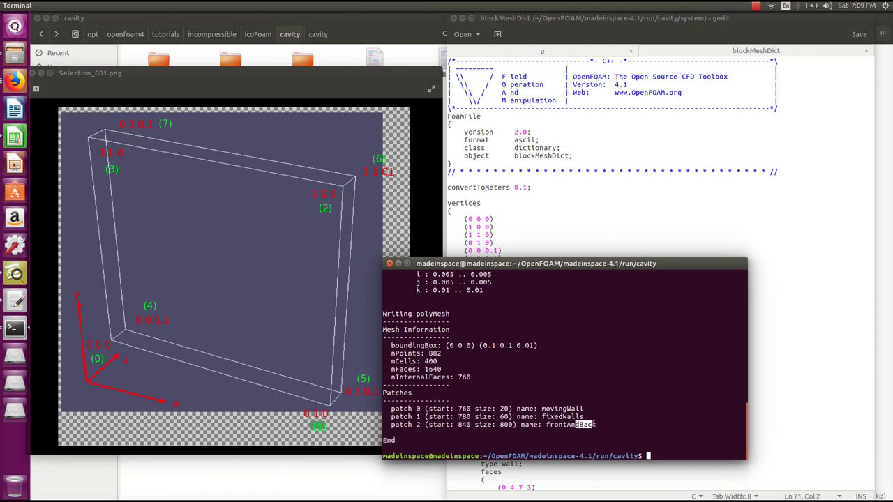
{"action": "left_click", "coordinate": [653, 416]}
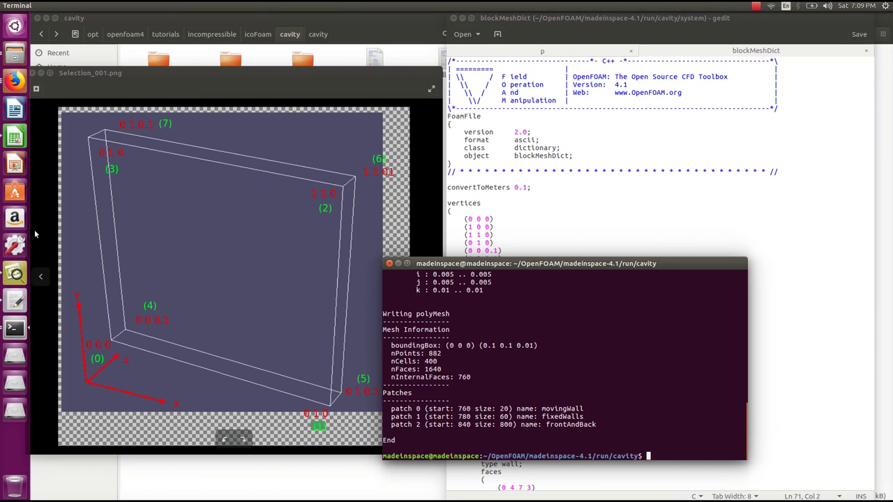
Put Image Viewer away and launch paraFoam from the cavity directory in the terminal.
{"action": "left_click", "coordinate": [83, 193]}
{"action": "left_click", "coordinate": [40, 73]}
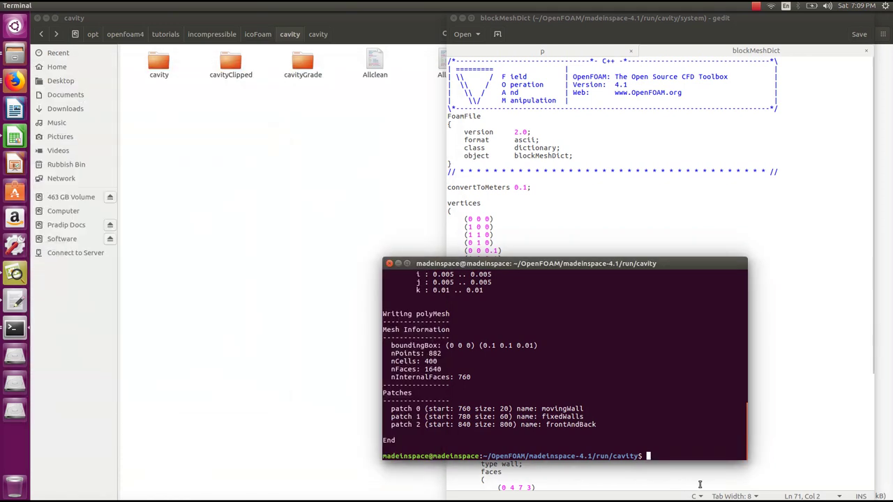
{"action": "type", "text": "paraFo"}
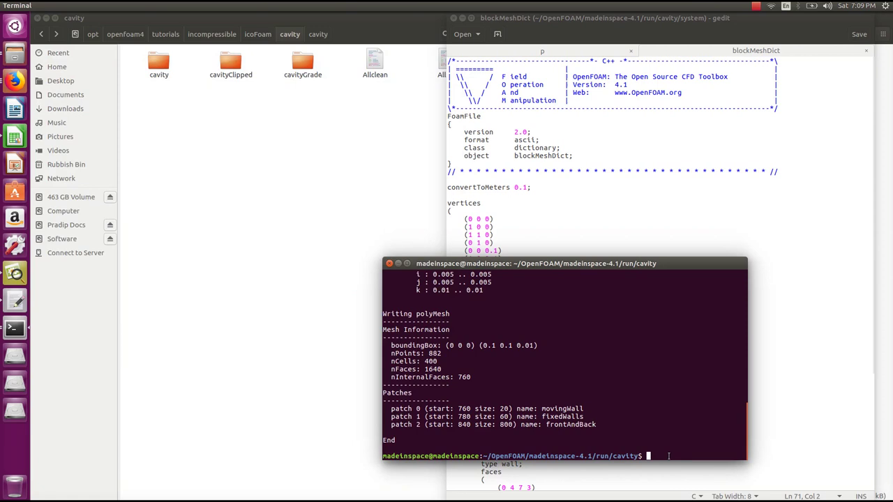
{"action": "type", "text": "am"}
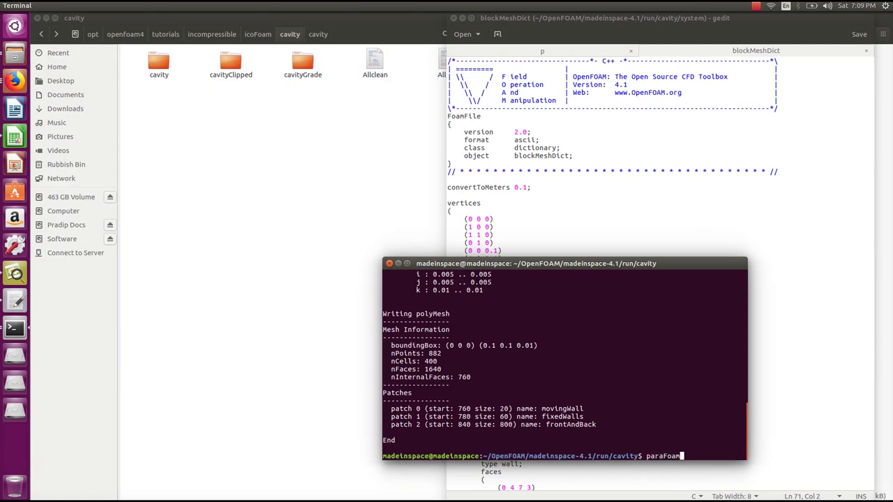
{"action": "key", "text": "Return"}
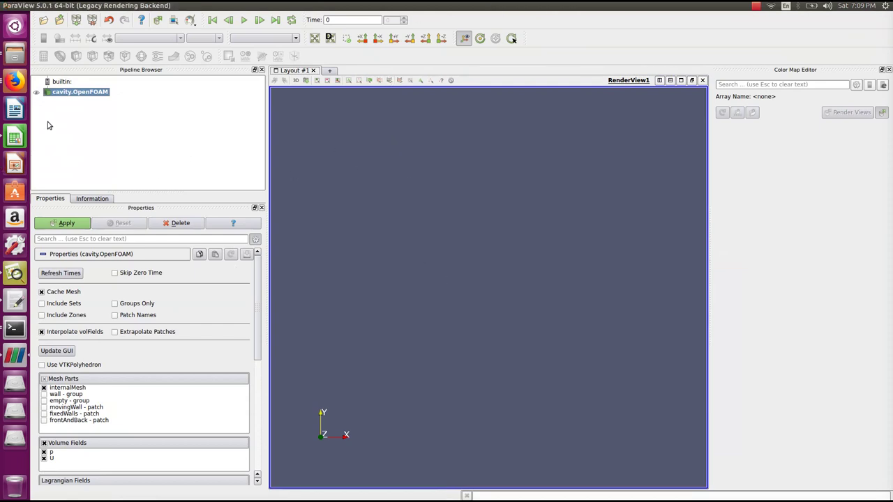
Load the internalMesh of cavity.OpenFOAM with the p and U fields and show it in ParaView's render view.
{"action": "left_click", "coordinate": [36, 93]}
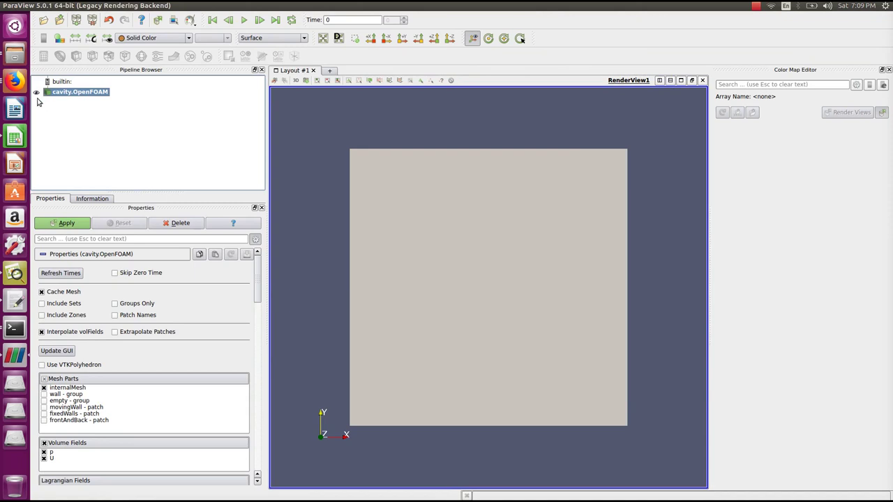
{"action": "left_click", "coordinate": [54, 226]}
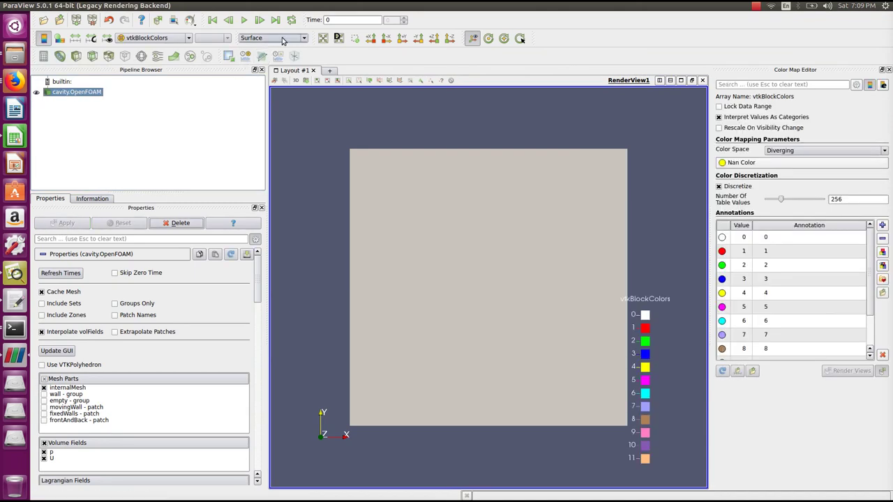
Display the cavity mesh in the Wireframe representation.
{"action": "left_click", "coordinate": [303, 40]}
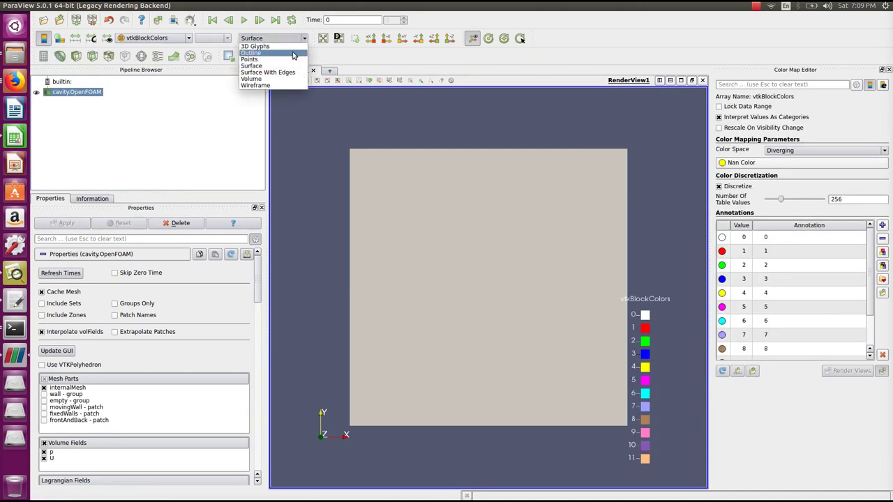
{"action": "left_click", "coordinate": [273, 82]}
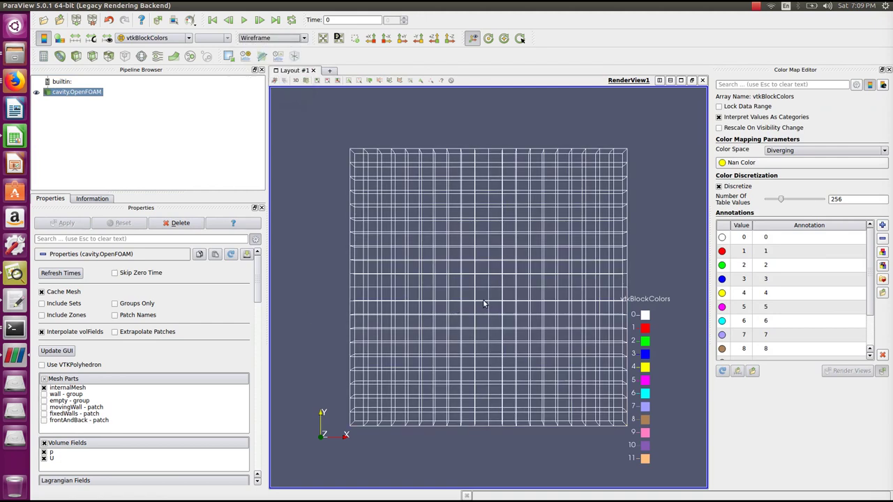
{"action": "scroll", "coordinate": [490, 296], "scroll_direction": "up", "scroll_amount": 3}
{"action": "scroll", "coordinate": [495, 279], "scroll_direction": "down", "scroll_amount": 4}
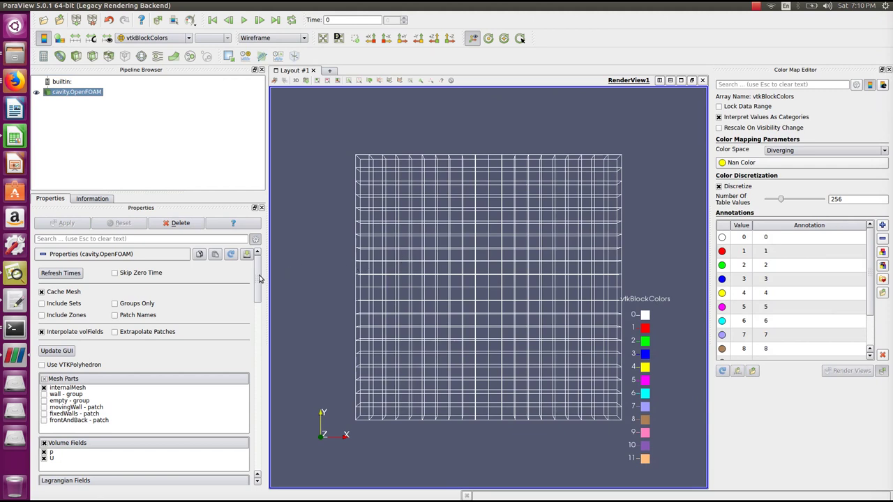
Enable Camera Parallel Projection for the render view, inspect the flat grid and close ParaView.
{"action": "left_click_drag", "start_coordinate": [258, 278], "coordinate": [256, 448]}
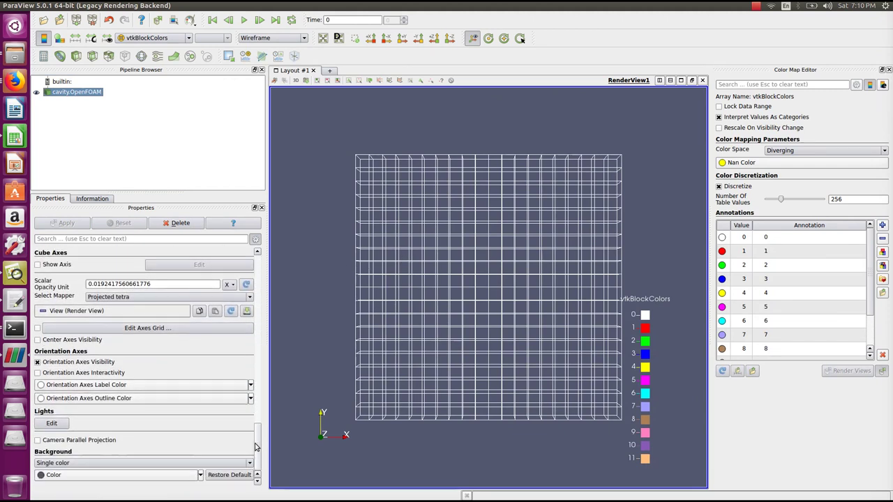
{"action": "left_click", "coordinate": [78, 443]}
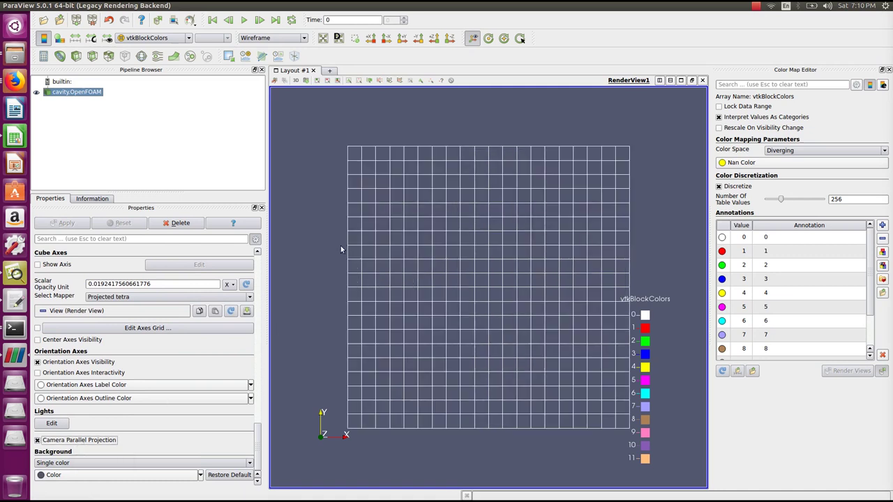
{"action": "scroll", "coordinate": [500, 255], "scroll_direction": "down", "scroll_amount": 2}
{"action": "scroll", "coordinate": [505, 231], "scroll_direction": "down", "scroll_amount": 1}
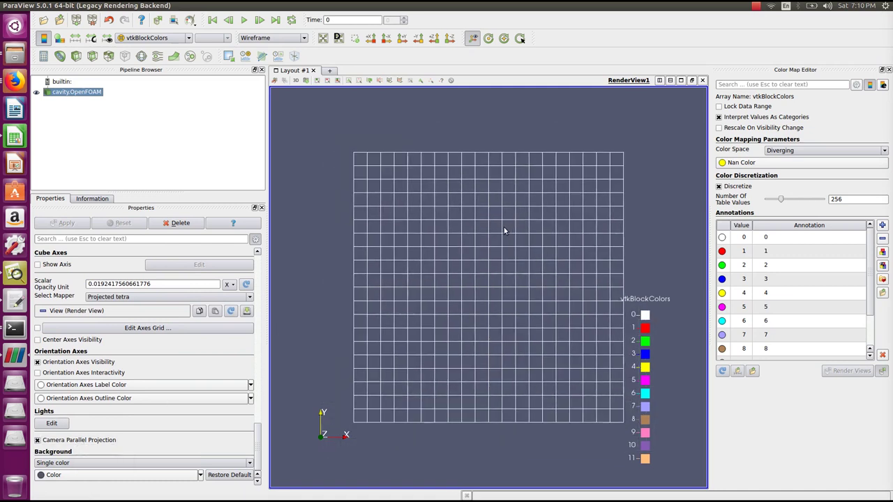
{"action": "scroll", "coordinate": [528, 315], "scroll_direction": "down", "scroll_amount": 3}
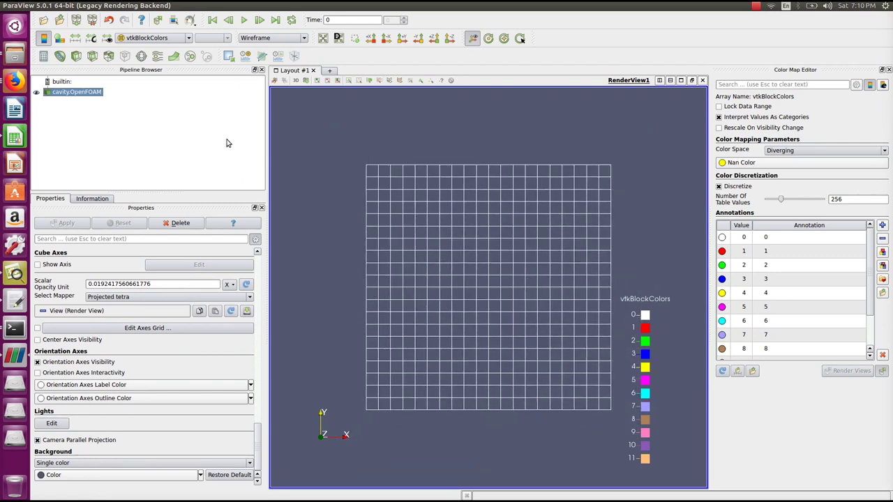
{"action": "left_click", "coordinate": [9, 7]}
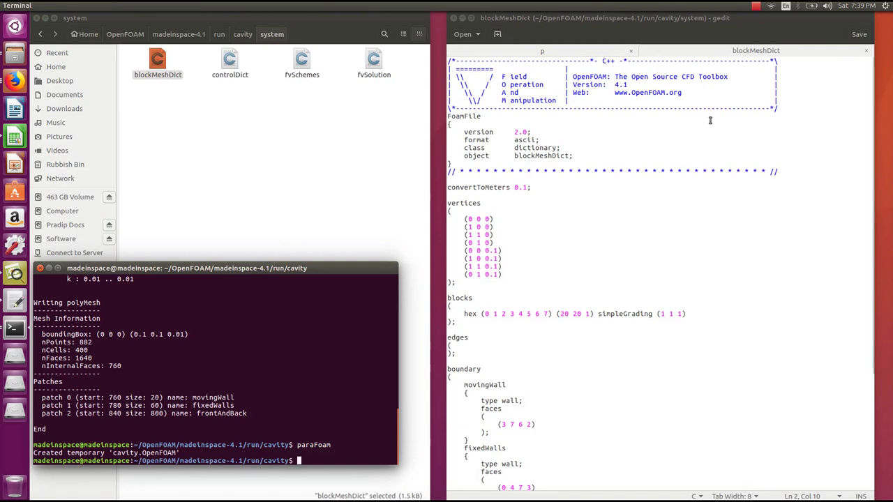
Open the p file from the cavity case's 0 folder, reload it from disk and move its window over the file manager.
{"action": "left_click", "coordinate": [235, 123]}
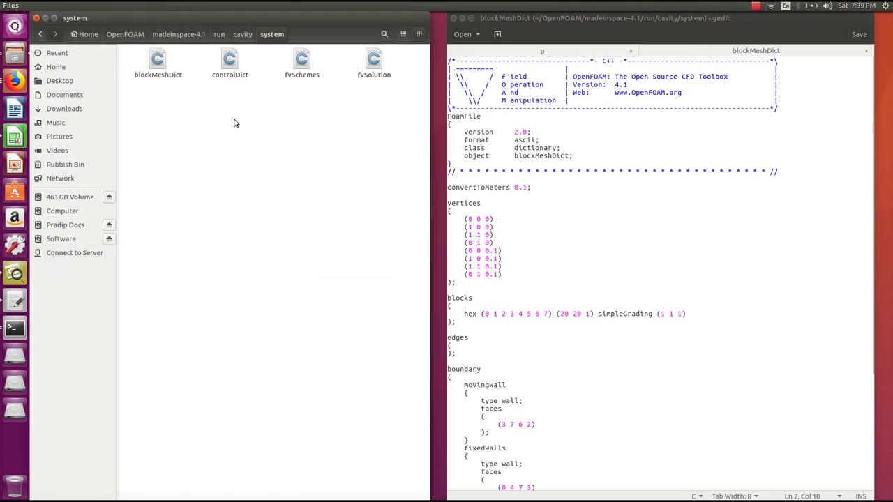
{"action": "left_click", "coordinate": [222, 36]}
{"action": "left_click", "coordinate": [233, 36]}
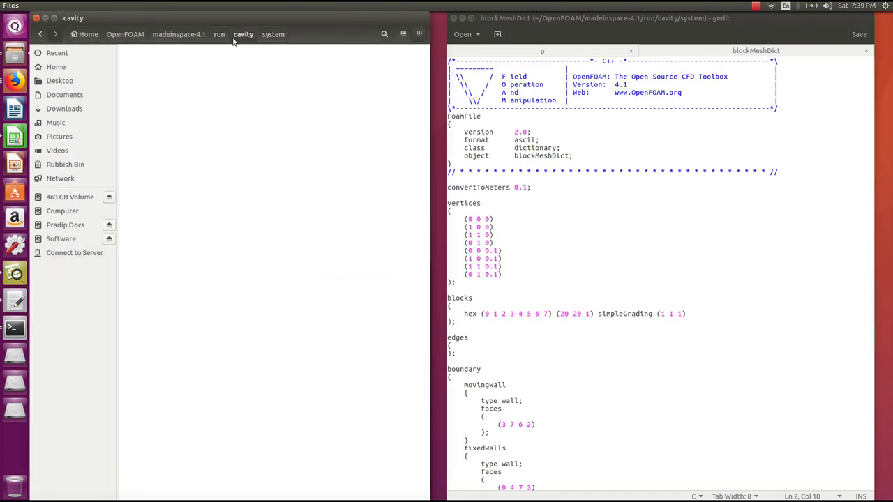
{"action": "left_click", "coordinate": [166, 62]}
{"action": "double_click", "coordinate": [166, 62]}
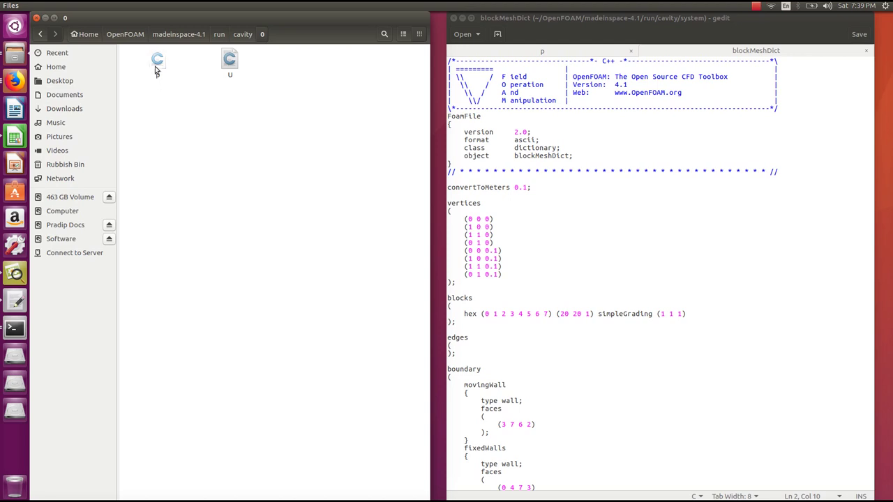
{"action": "double_click", "coordinate": [156, 64]}
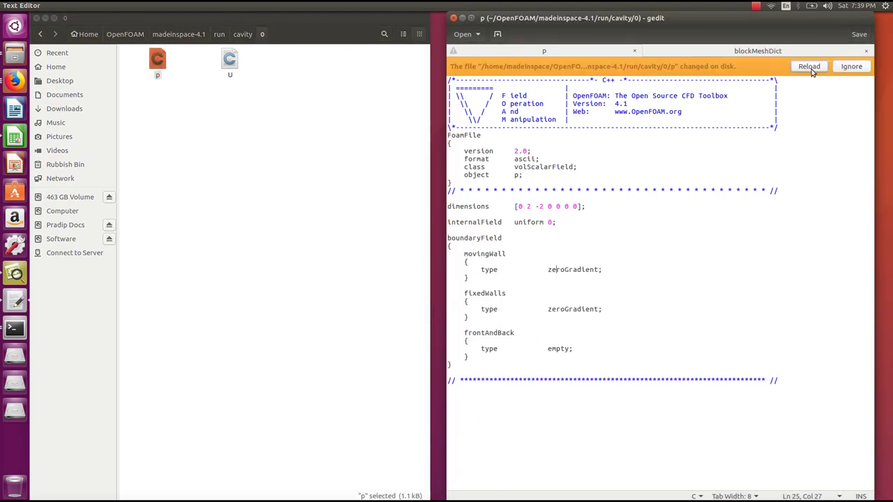
{"action": "left_click", "coordinate": [814, 67]}
{"action": "left_click_drag", "start_coordinate": [708, 19], "coordinate": [276, 23]}
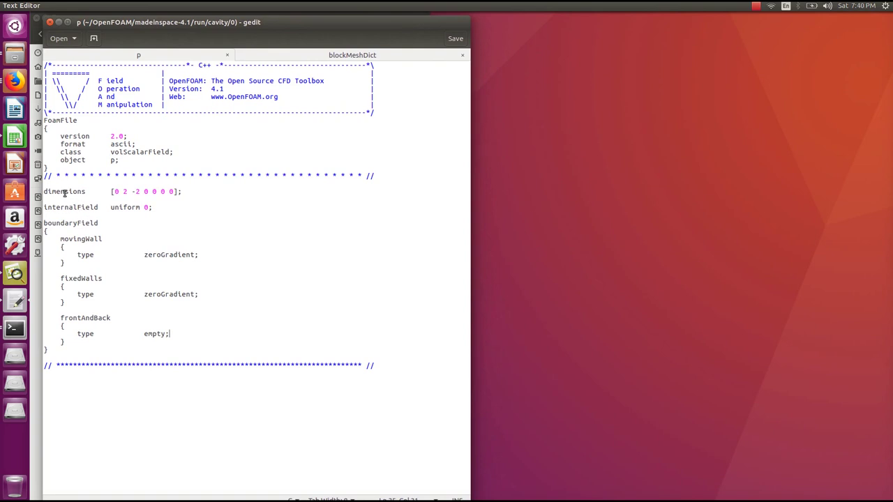
Switch to Image Viewer, show Dimensions Field.png and place its window beside the p file.
{"action": "left_click", "coordinate": [12, 278]}
{"action": "key", "text": "Right"}
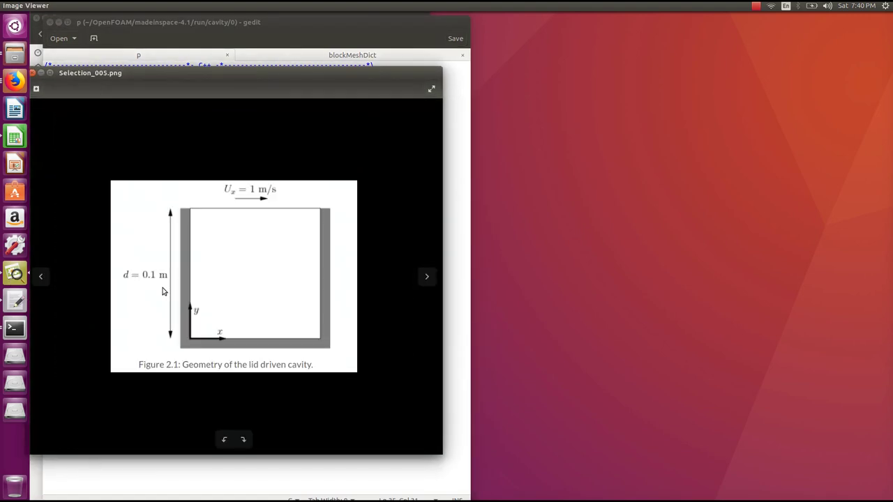
{"action": "key", "text": "Right"}
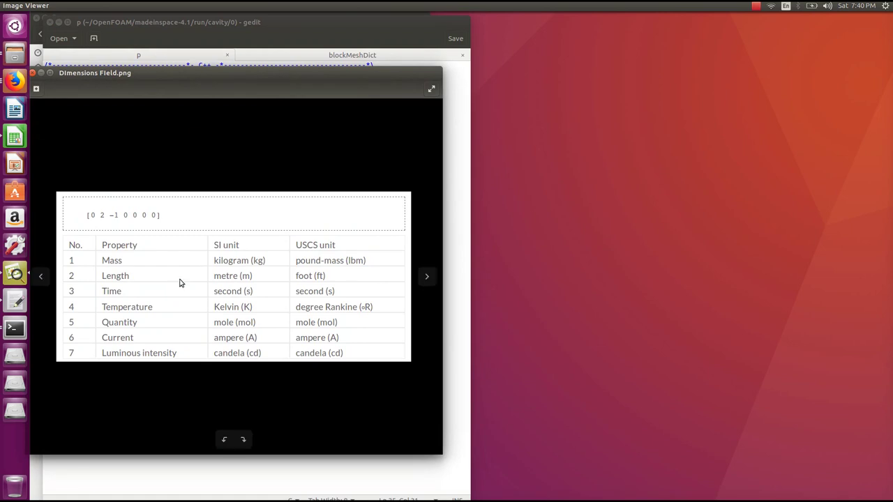
{"action": "left_click_drag", "start_coordinate": [263, 76], "coordinate": [637, 76]}
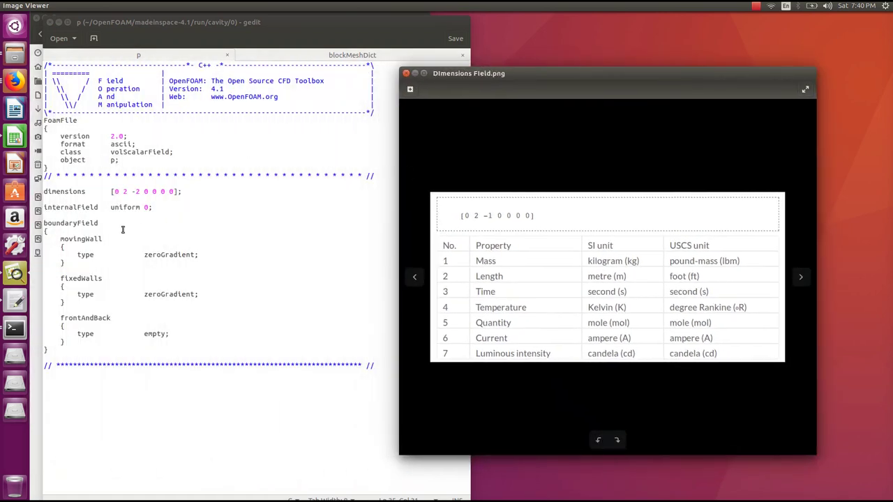
Compare the dimensions entry of the p file with the property and SI unit table in the image.
{"action": "left_click", "coordinate": [116, 193]}
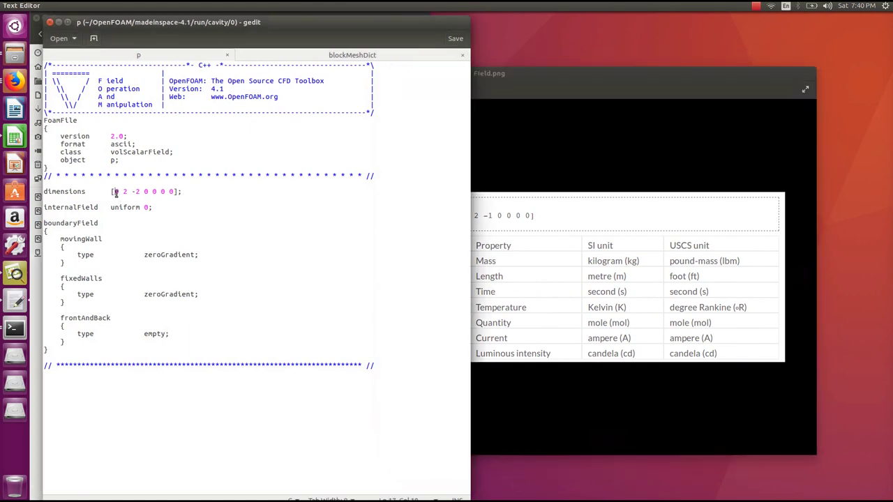
{"action": "left_click_drag", "start_coordinate": [115, 194], "coordinate": [140, 193]}
{"action": "left_click", "coordinate": [539, 110]}
{"action": "left_click_drag", "start_coordinate": [537, 74], "coordinate": [559, 72]}
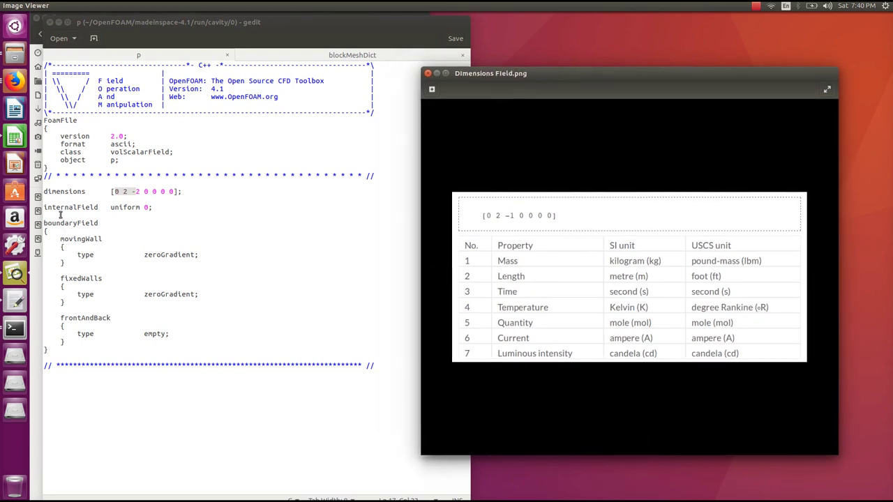
{"action": "left_click", "coordinate": [112, 200]}
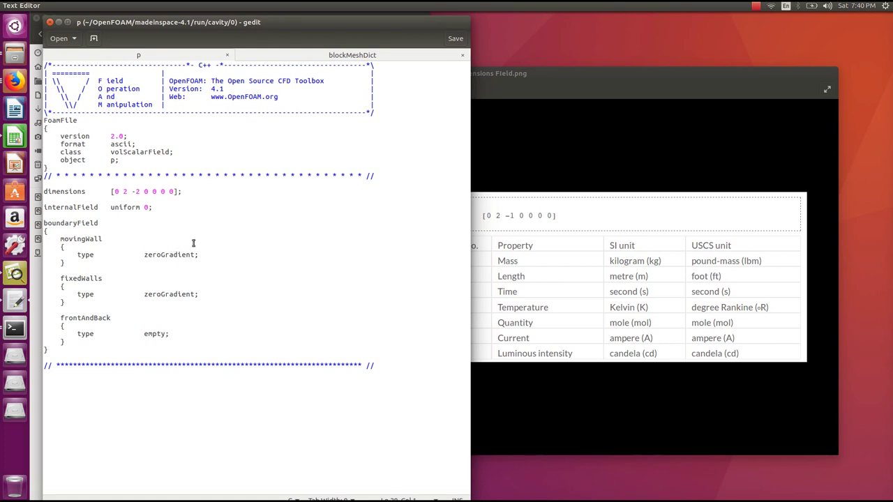
{"action": "left_click", "coordinate": [502, 230]}
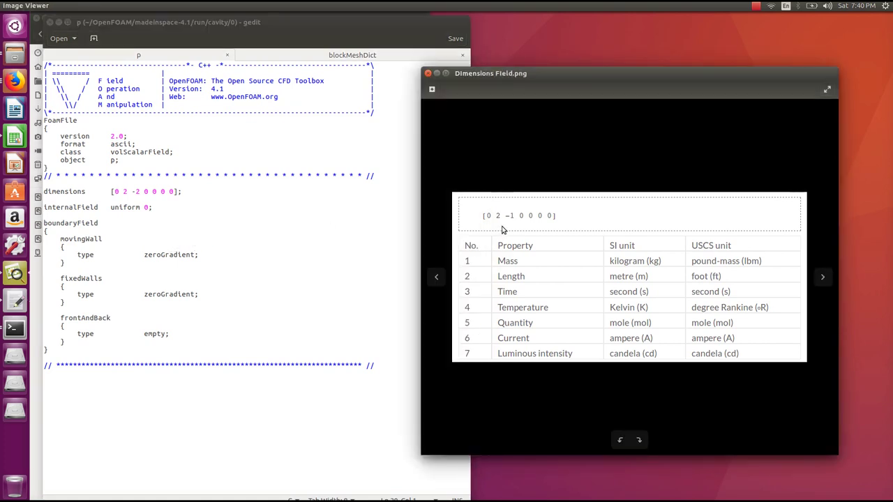
Examine the length and time exponents in the p file's dimensions entry, and review its internalField and movingWall boundary entries.
{"action": "left_click", "coordinate": [124, 193]}
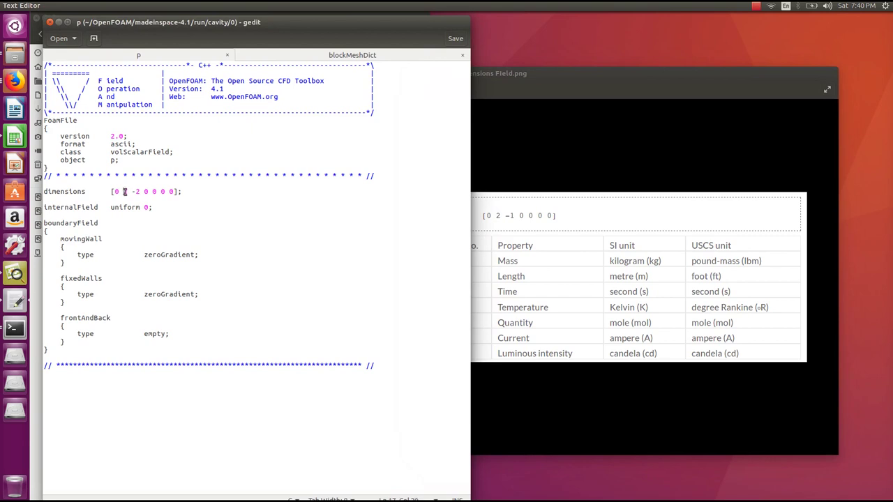
{"action": "double_click", "coordinate": [126, 191]}
{"action": "key", "text": "alt+Tab"}
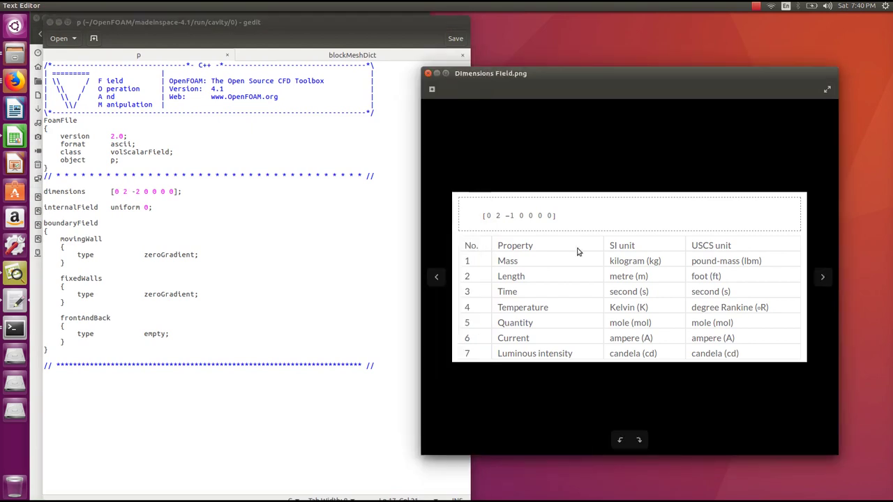
{"action": "key", "text": "alt+Tab"}
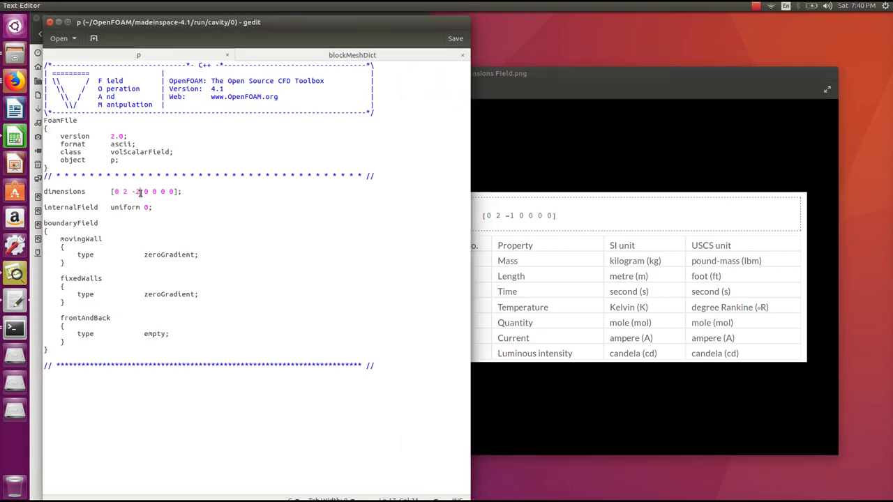
{"action": "key", "text": "BackSpace"}
{"action": "type", "text": "2"}
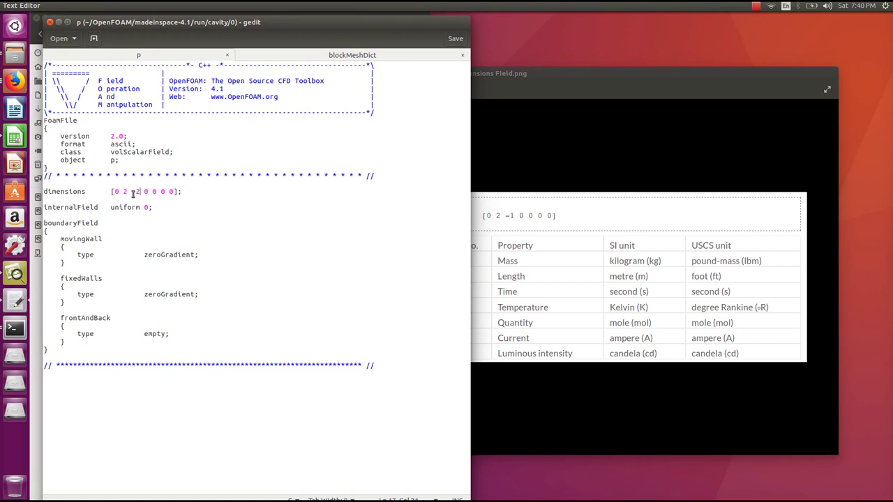
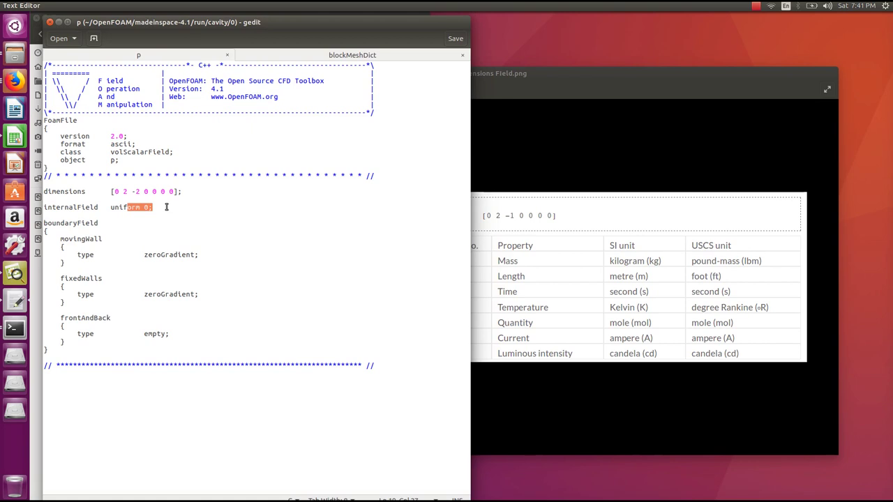
{"action": "left_click", "coordinate": [166, 207]}
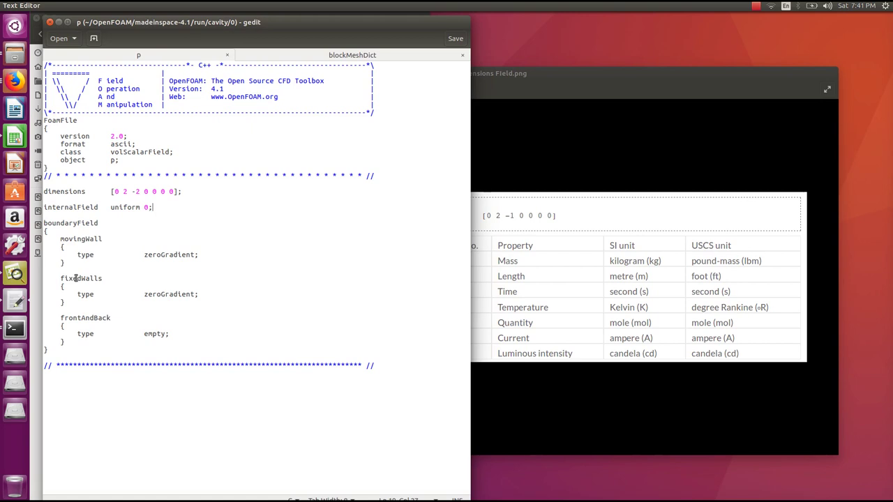
{"action": "left_click", "coordinate": [86, 239]}
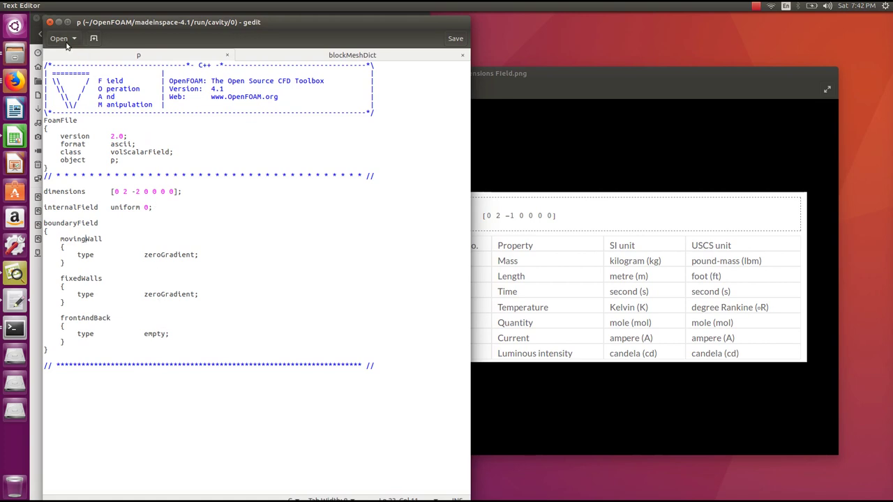
Open the U file from the 0 folder and move its window beside the dimensions table.
{"action": "left_click_drag", "start_coordinate": [230, 28], "coordinate": [227, 98]}
{"action": "left_click", "coordinate": [229, 63]}
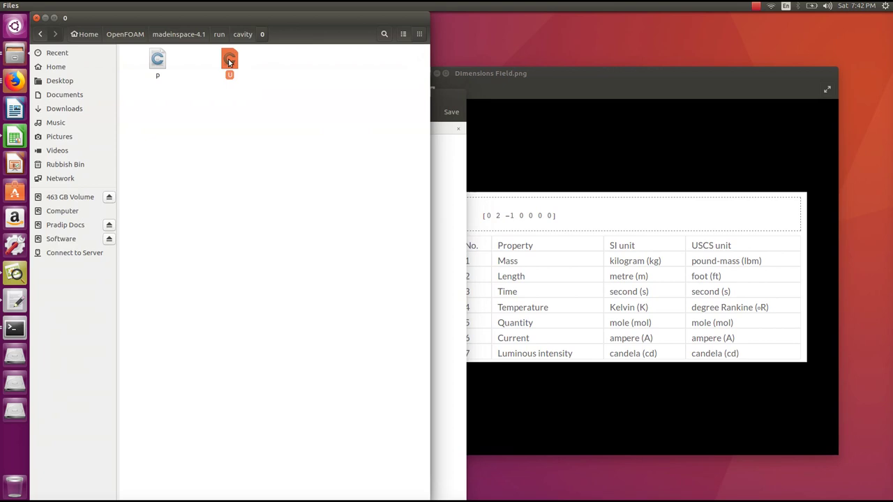
{"action": "double_click", "coordinate": [229, 63]}
{"action": "left_click_drag", "start_coordinate": [606, 18], "coordinate": [189, 41]}
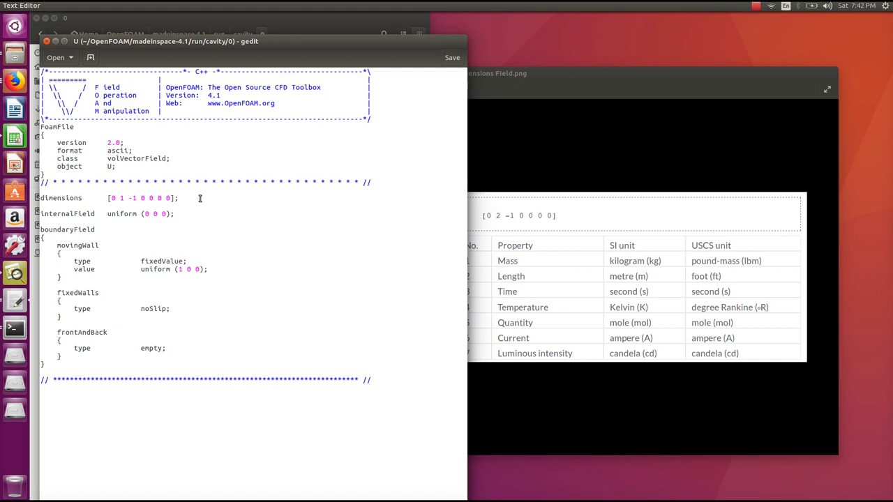
Review the dimensions, internalField and movingWall velocity value in the U file, and close its window.
{"action": "double_click", "coordinate": [122, 199]}
{"action": "left_click", "coordinate": [122, 199]}
{"action": "type", "text": "-"}
{"action": "left_click_drag", "start_coordinate": [144, 214], "coordinate": [157, 214]}
{"action": "left_click", "coordinate": [171, 213]}
{"action": "left_click_drag", "start_coordinate": [179, 272], "coordinate": [201, 271]}
{"action": "left_click", "coordinate": [189, 271]}
{"action": "left_click", "coordinate": [180, 270]}
{"action": "left_click", "coordinate": [46, 41]}
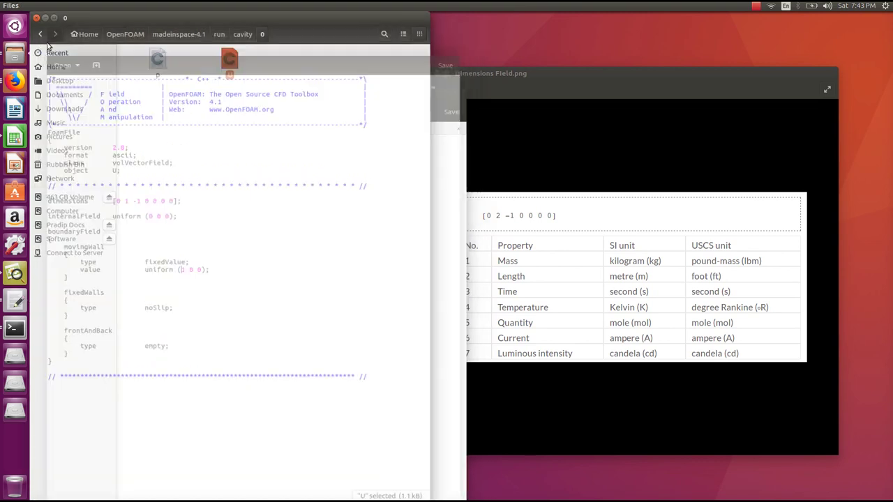
Open transportProperties from the cavity case's constant folder and move its window beside the dimensions table.
{"action": "left_click", "coordinate": [243, 33]}
{"action": "left_click", "coordinate": [174, 113]}
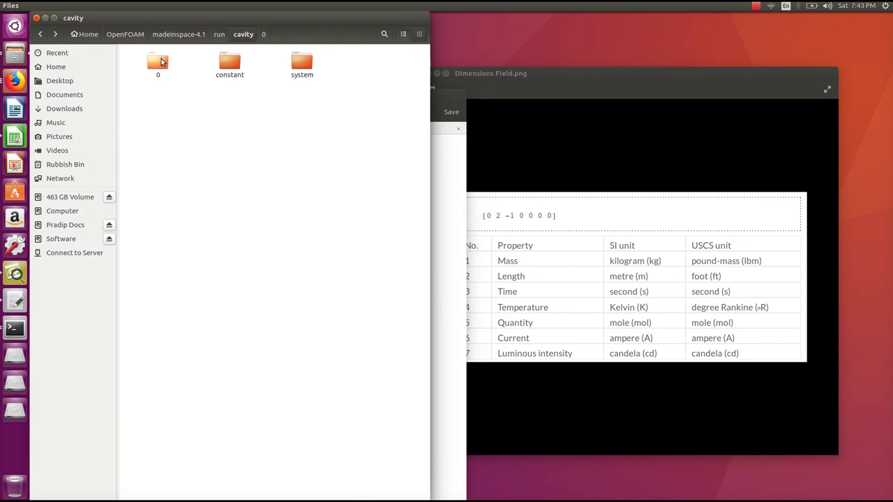
{"action": "double_click", "coordinate": [161, 61]}
{"action": "key", "text": "alt+Left"}
{"action": "double_click", "coordinate": [233, 62]}
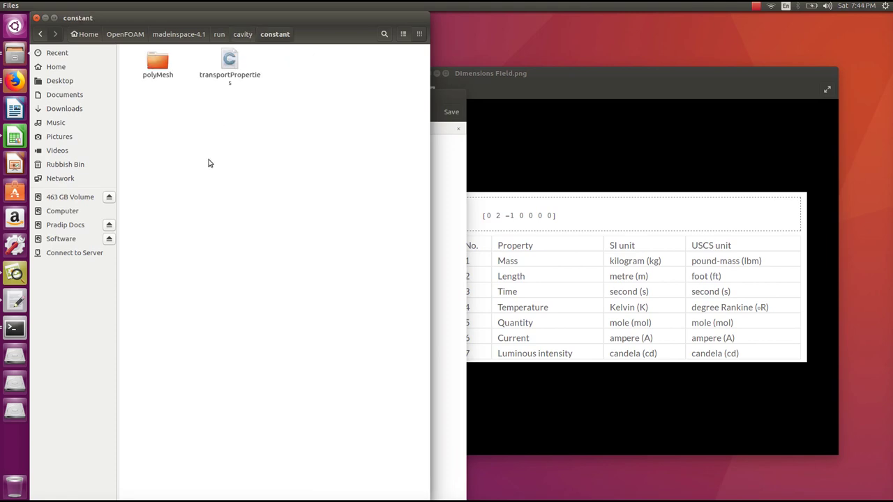
{"action": "left_click", "coordinate": [229, 63]}
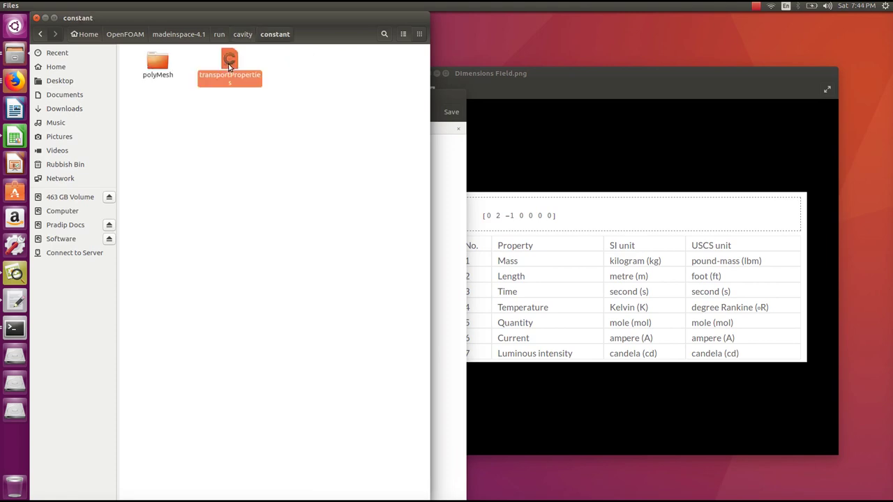
{"action": "double_click", "coordinate": [228, 64]}
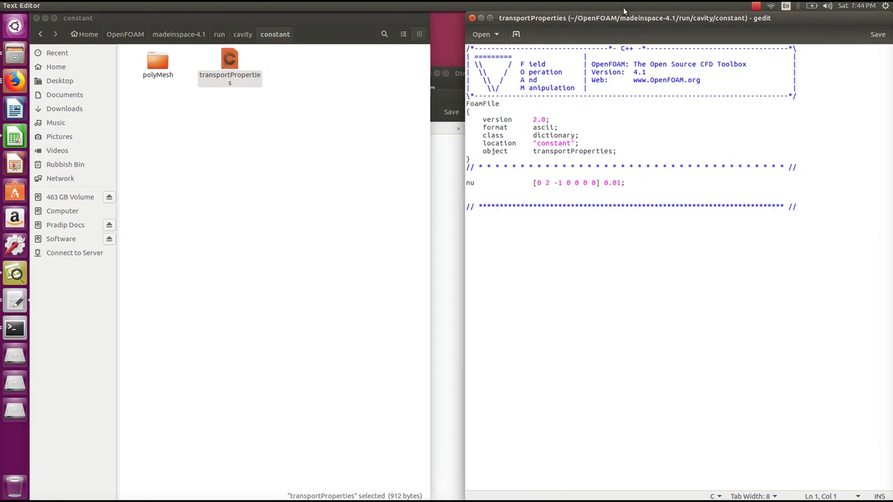
{"action": "left_click_drag", "start_coordinate": [625, 18], "coordinate": [174, 18]}
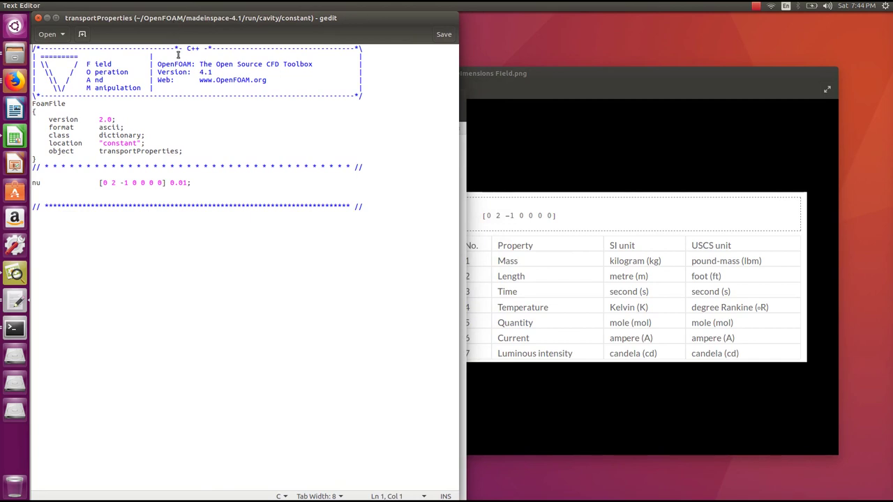
Examine the nu entry in transportProperties, including the length and time exponents of its dimensions.
{"action": "left_click", "coordinate": [43, 184]}
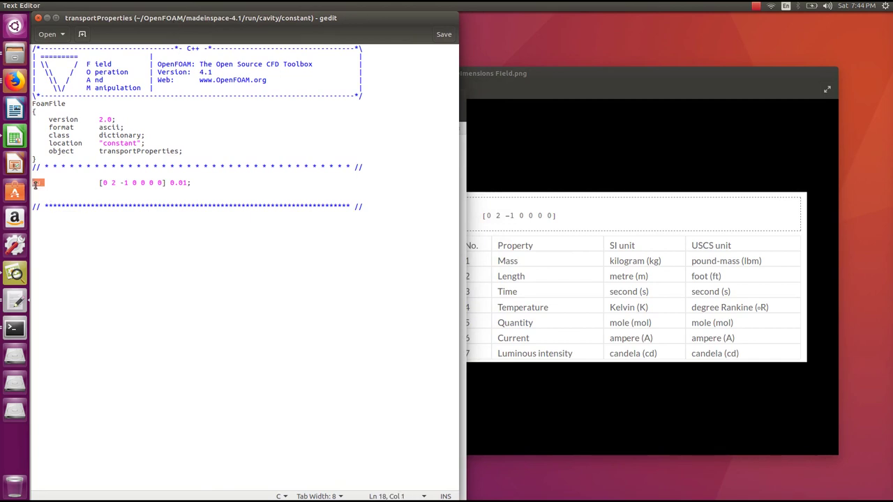
{"action": "left_click", "coordinate": [87, 190]}
{"action": "left_click_drag", "start_coordinate": [99, 184], "coordinate": [164, 183]}
{"action": "left_click", "coordinate": [163, 187]}
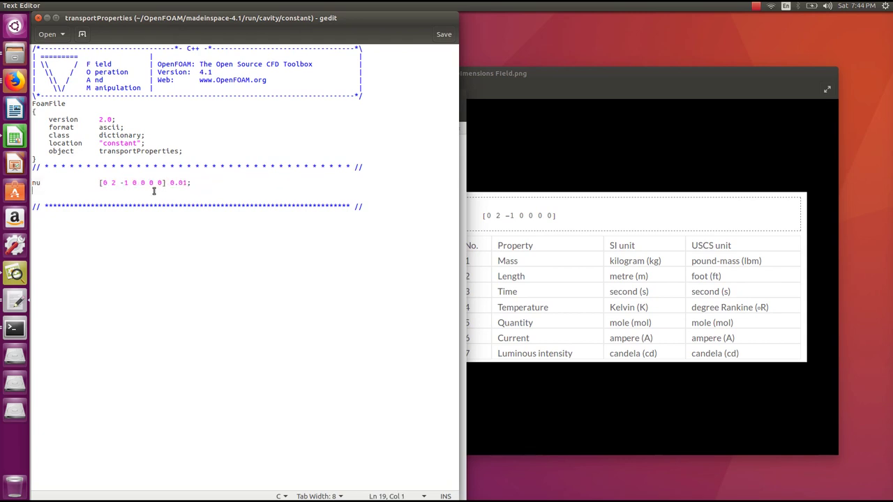
{"action": "left_click", "coordinate": [112, 184]}
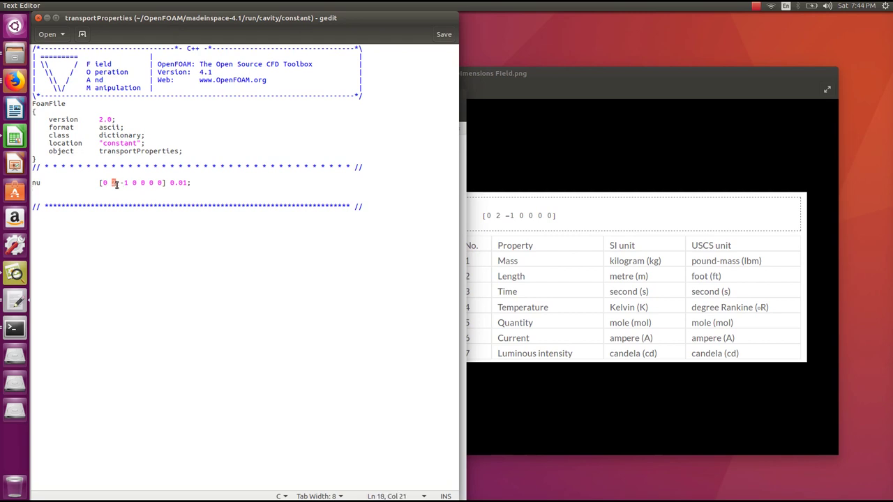
{"action": "left_click_drag", "start_coordinate": [120, 184], "coordinate": [126, 184]}
{"action": "left_click", "coordinate": [128, 184]}
Close the dimensions table image and the transportProperties file.
{"action": "left_click", "coordinate": [508, 225]}
{"action": "left_click", "coordinate": [428, 73]}
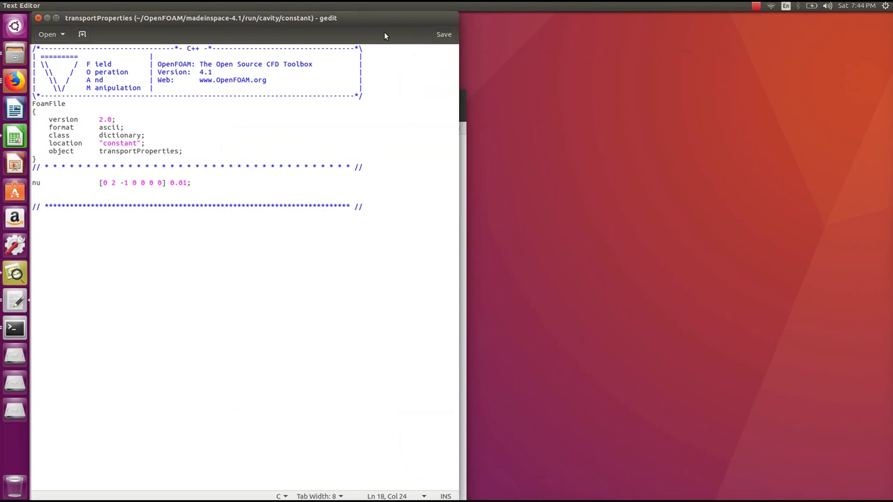
{"action": "left_click_drag", "start_coordinate": [371, 18], "coordinate": [777, 25]}
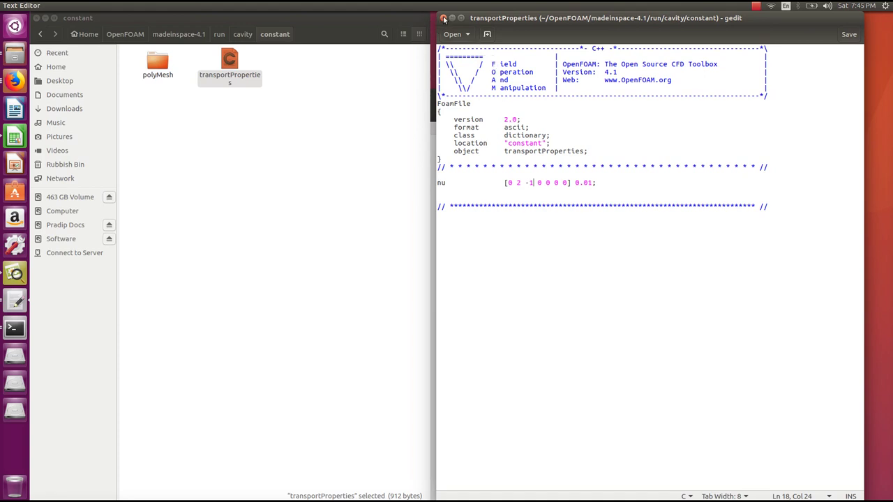
{"action": "left_click", "coordinate": [443, 18]}
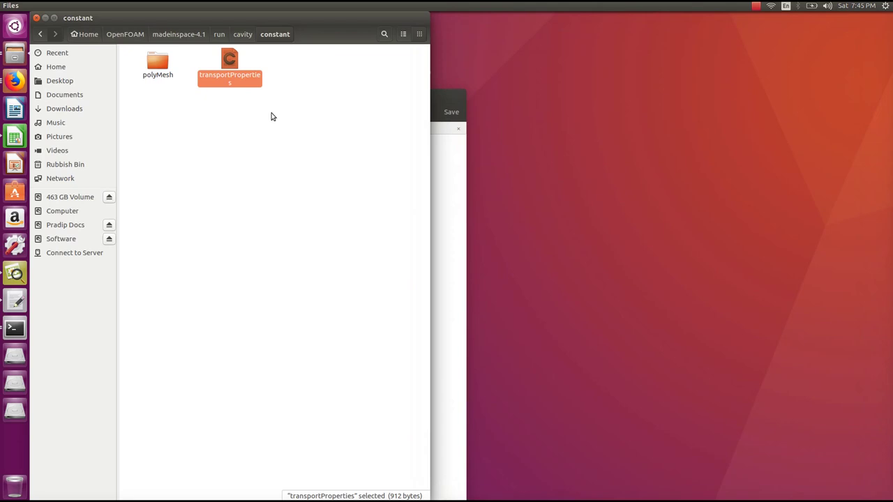
Open controlDict from the cavity case's system folder.
{"action": "left_click", "coordinate": [242, 34]}
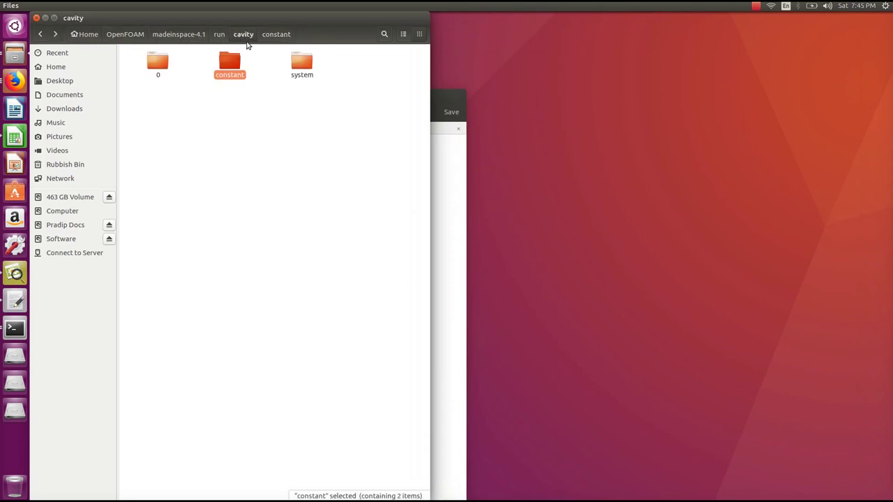
{"action": "double_click", "coordinate": [301, 61]}
{"action": "left_click", "coordinate": [160, 67]}
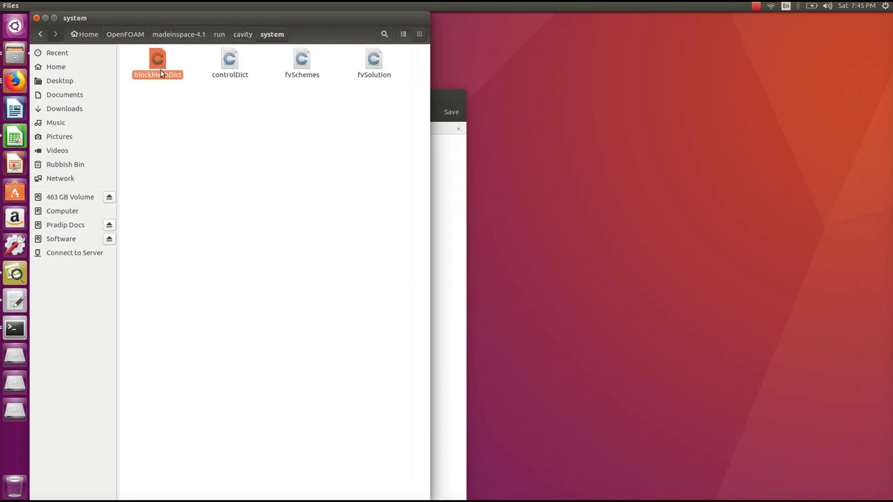
{"action": "double_click", "coordinate": [235, 63]}
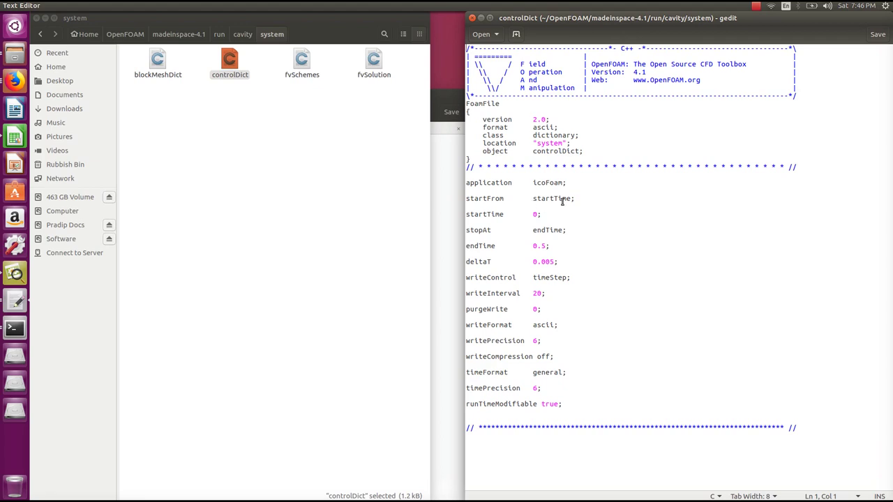
Examine the startTime, endTime and deltaT entries in controlDict.
{"action": "left_click_drag", "start_coordinate": [518, 214], "coordinate": [565, 220]}
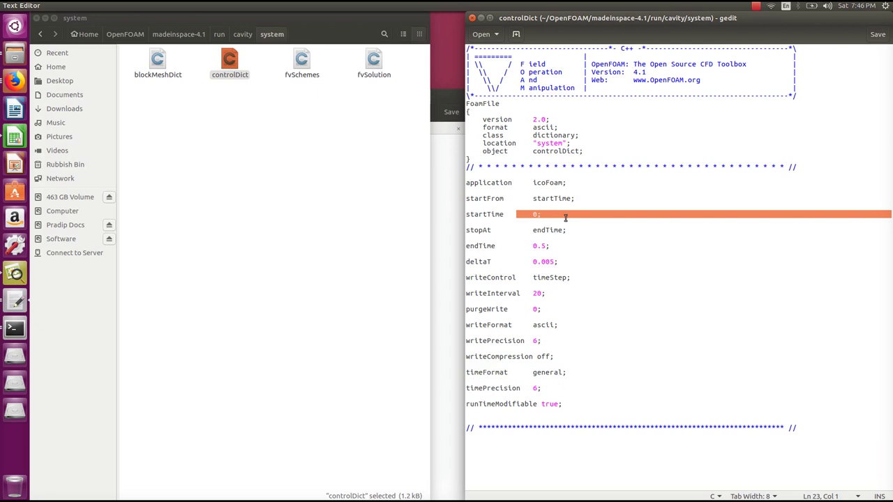
{"action": "left_click", "coordinate": [565, 218]}
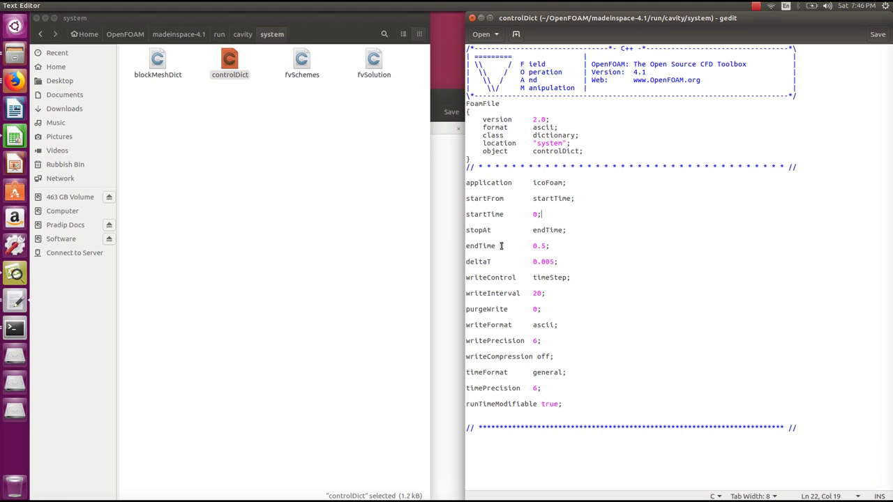
{"action": "double_click", "coordinate": [543, 245]}
{"action": "left_click", "coordinate": [554, 246]}
{"action": "left_click_drag", "start_coordinate": [533, 262], "coordinate": [558, 261]}
{"action": "left_click", "coordinate": [562, 261]}
{"action": "left_click", "coordinate": [521, 294]}
Review how writeInterval relates to the start and end times, look over the remaining write settings, and close controlDict.
{"action": "left_click_drag", "start_coordinate": [534, 213], "coordinate": [542, 214]}
{"action": "left_click_drag", "start_coordinate": [530, 247], "coordinate": [551, 251]}
{"action": "left_click", "coordinate": [551, 247]}
{"action": "double_click", "coordinate": [537, 293]}
{"action": "left_click", "coordinate": [544, 293]}
{"action": "left_click", "coordinate": [535, 293]}
{"action": "left_click_drag", "start_coordinate": [509, 310], "coordinate": [586, 403]}
{"action": "left_click", "coordinate": [586, 403]}
{"action": "left_click", "coordinate": [473, 19]}
Open fvSchemes from the system folder and widen its window slightly to view the discretisation schemes.
{"action": "left_click", "coordinate": [300, 135]}
{"action": "left_click_drag", "start_coordinate": [297, 115], "coordinate": [395, 65]}
{"action": "left_click", "coordinate": [370, 122]}
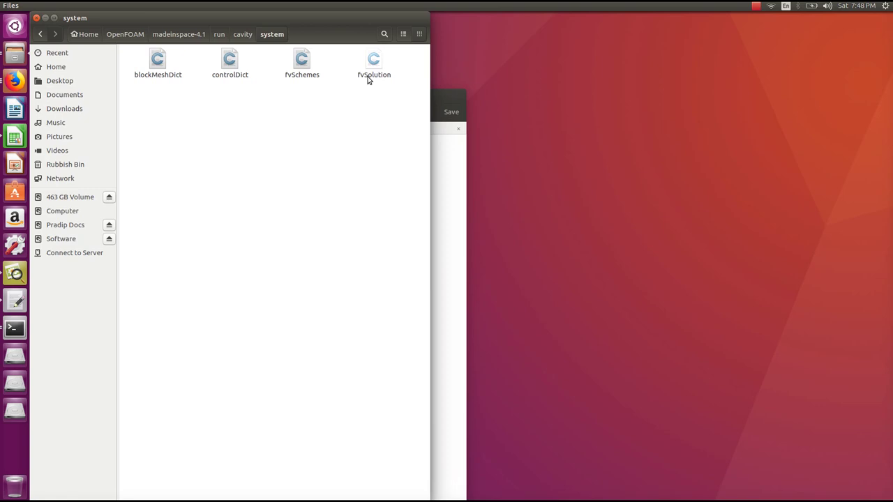
{"action": "left_click", "coordinate": [301, 65]}
{"action": "double_click", "coordinate": [300, 64]}
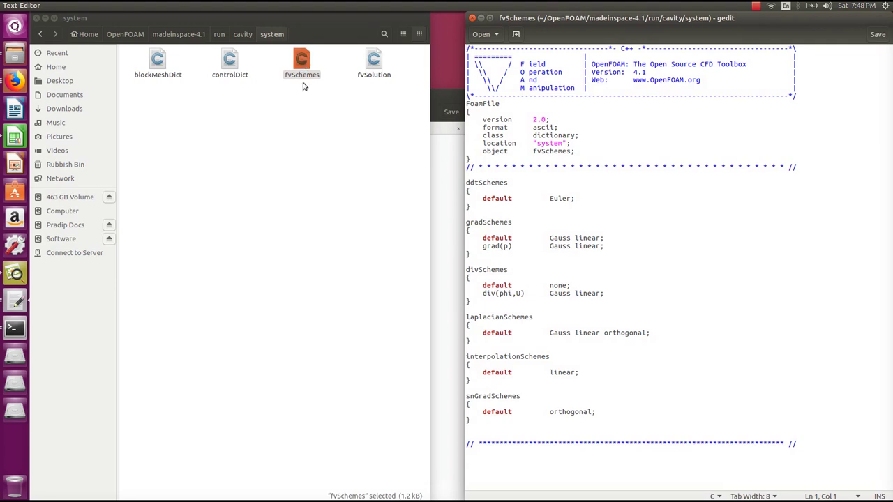
{"action": "left_click_drag", "start_coordinate": [465, 227], "coordinate": [452, 231]}
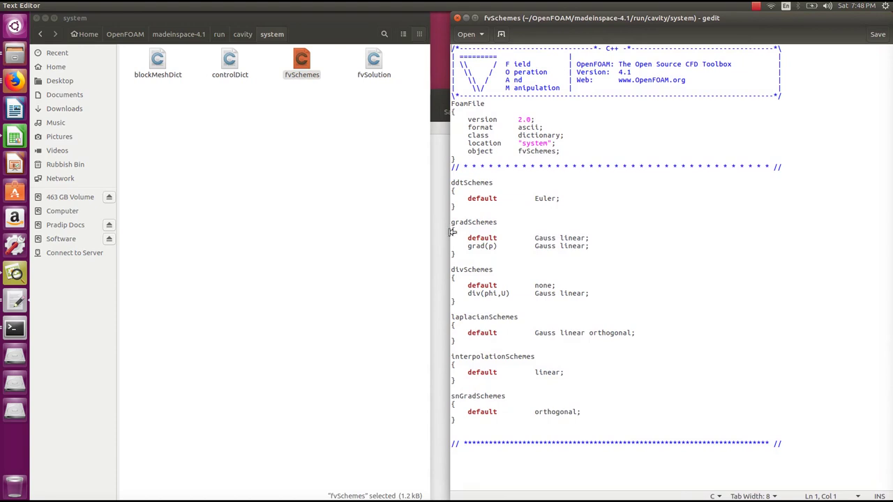
{"action": "left_click_drag", "start_coordinate": [451, 231], "coordinate": [443, 231]}
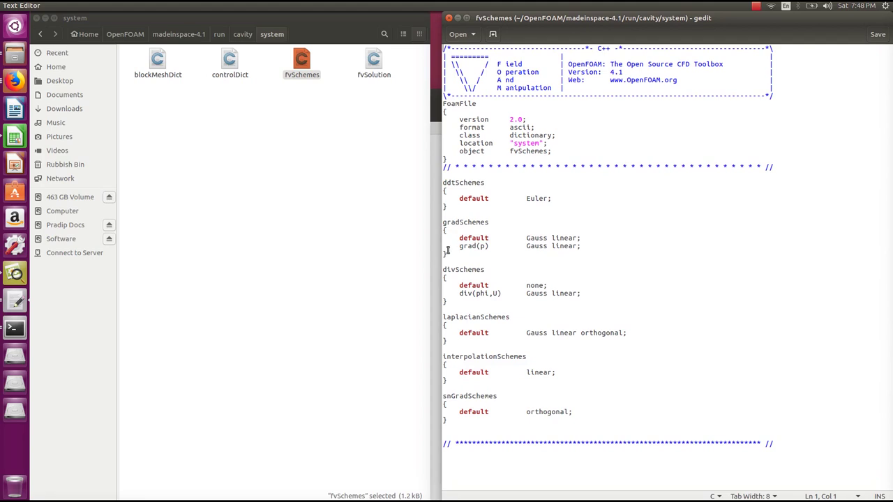
Close fvSchemes and return to the cavity case folder.
{"action": "left_click", "coordinate": [635, 243]}
{"action": "left_click", "coordinate": [448, 17]}
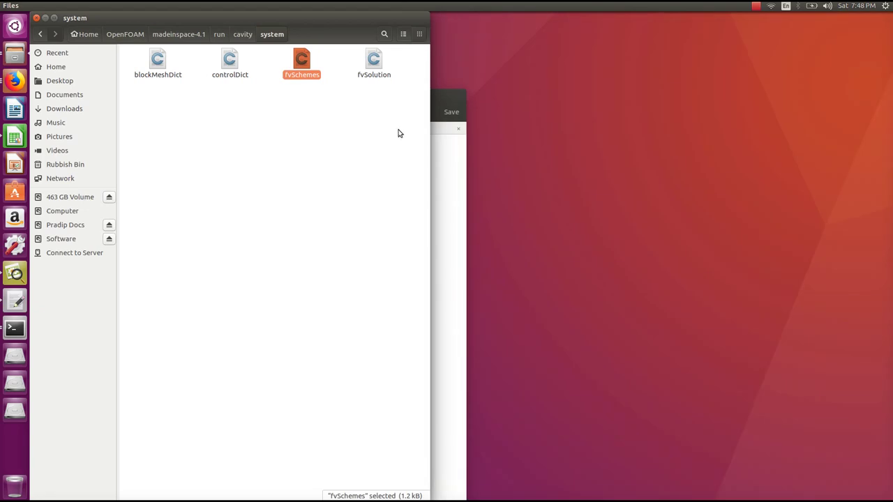
{"action": "left_click", "coordinate": [284, 52]}
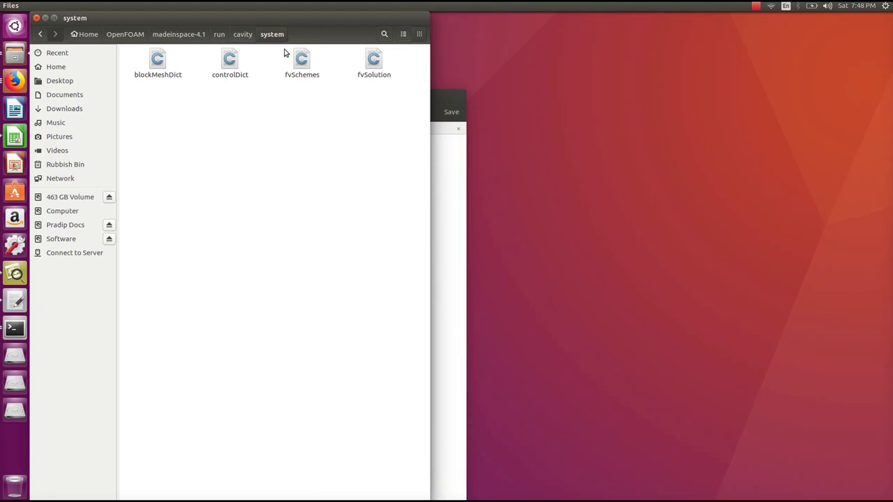
{"action": "left_click", "coordinate": [246, 35]}
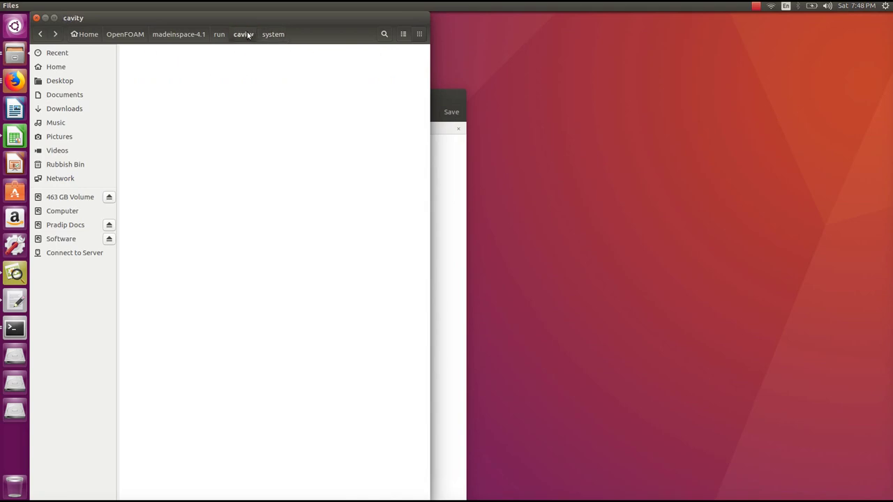
{"action": "left_click", "coordinate": [230, 61]}
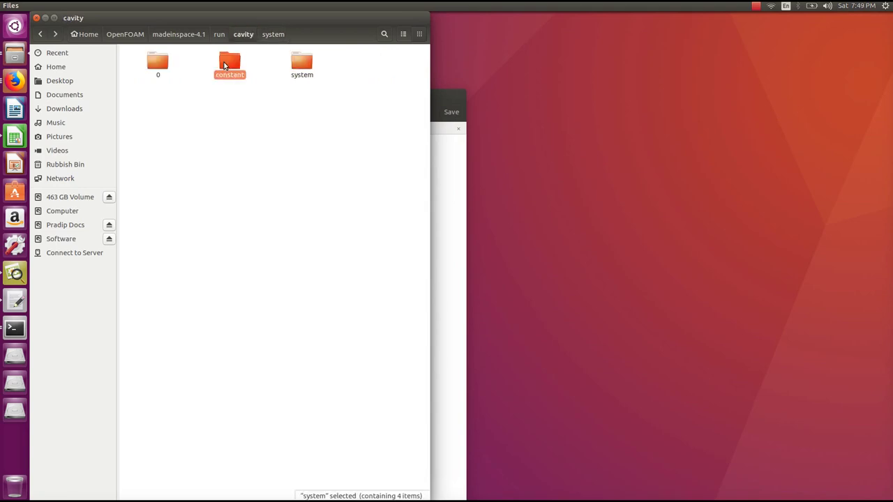
{"action": "left_click", "coordinate": [142, 72]}
Switch to the terminal, move its window beside the file manager, and run icoFoam in the cavity directory.
{"action": "left_click", "coordinate": [12, 336]}
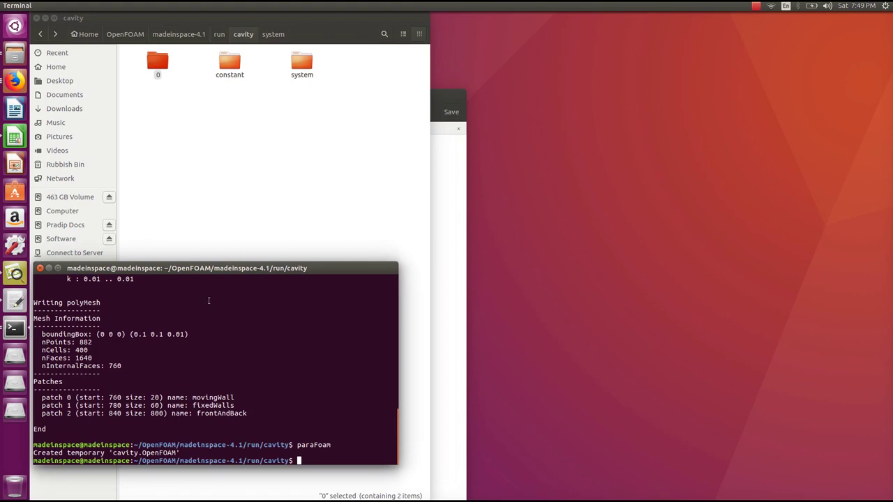
{"action": "left_click_drag", "start_coordinate": [323, 268], "coordinate": [801, 211]}
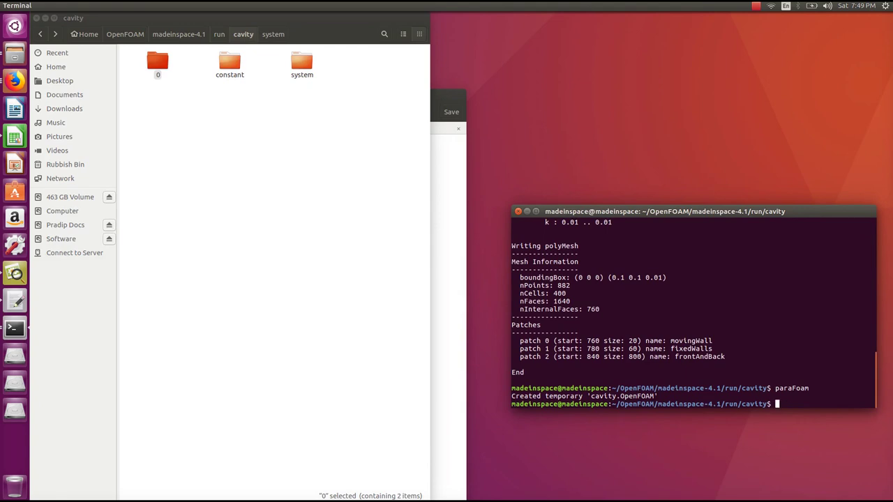
{"action": "type", "text": "icoFoam"}
{"action": "key", "text": "Return"}
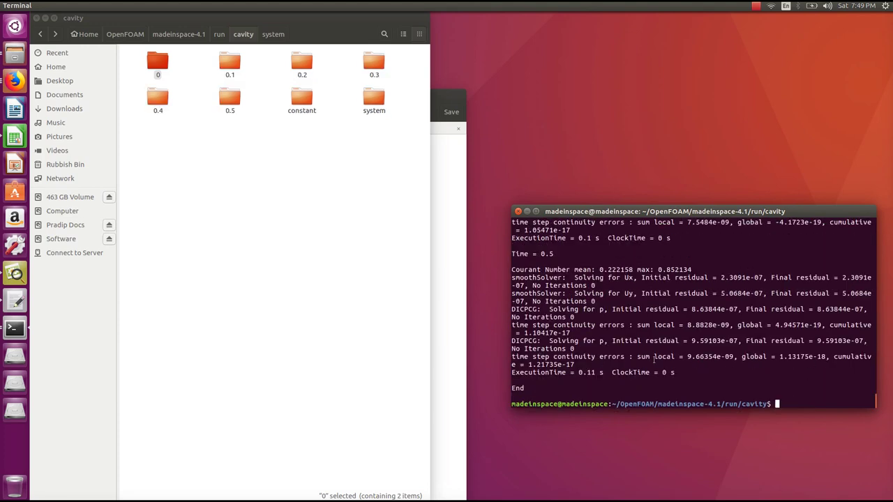
Look through the icoFoam solver output and check the time folders written in the cavity case folder.
{"action": "scroll", "coordinate": [654, 359], "scroll_direction": "up", "scroll_amount": 7}
{"action": "scroll", "coordinate": [524, 361], "scroll_direction": "down", "scroll_amount": 7}
{"action": "left_click", "coordinate": [235, 67]}
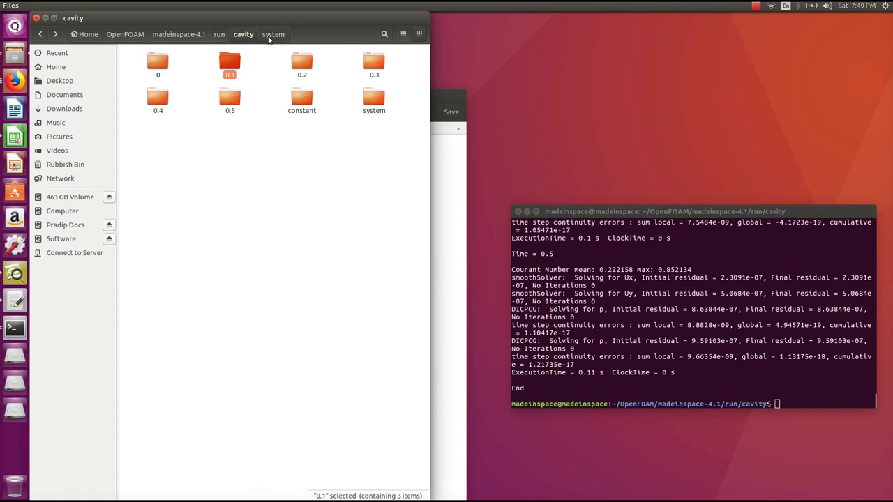
{"action": "left_click", "coordinate": [243, 34]}
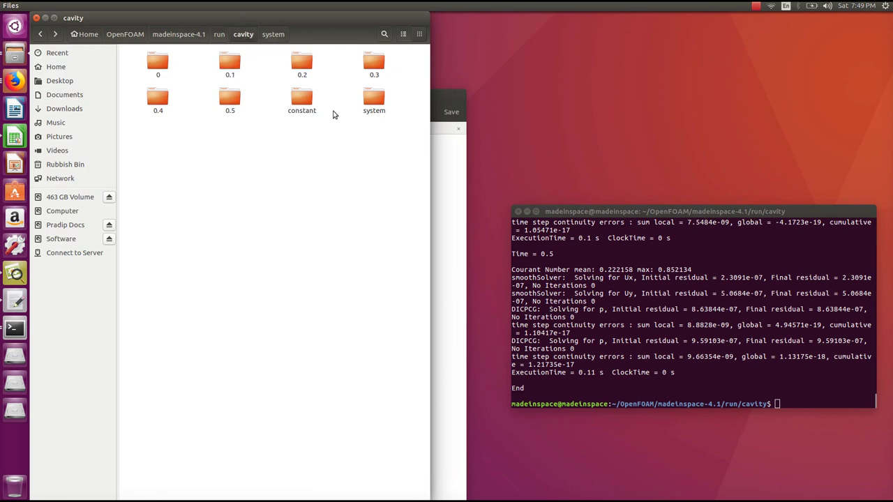
{"action": "left_click", "coordinate": [219, 34]}
{"action": "double_click", "coordinate": [162, 70]}
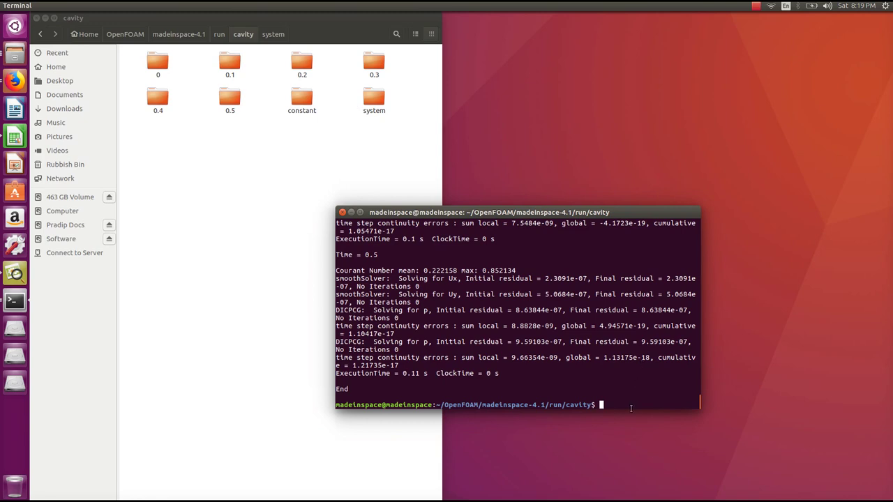
Run paraFoam from the cavity directory to open the solved case in ParaView.
{"action": "type", "text": "parFoam"}
{"action": "key", "text": "Return"}
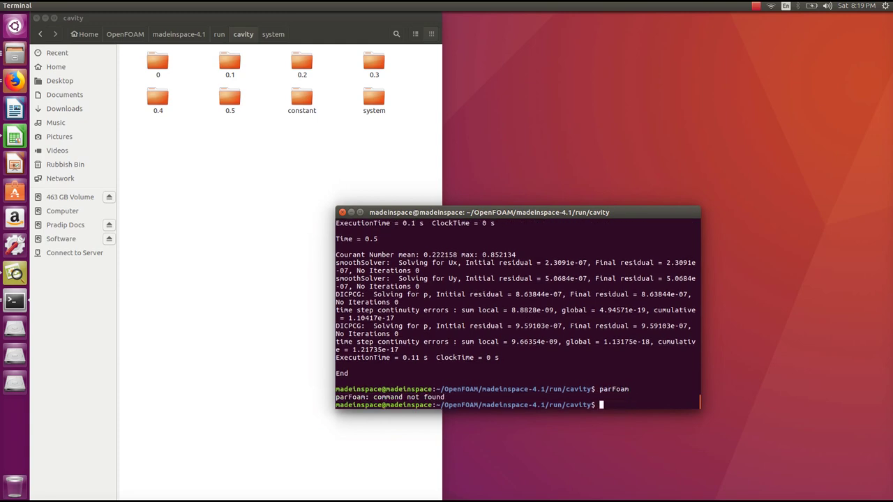
{"action": "type", "text": "paraFOam"}
{"action": "key", "text": "BackSpace"}
{"action": "key", "text": "BackSpace"}
{"action": "key", "text": "BackSpace"}
{"action": "type", "text": "oam"}
{"action": "key", "text": "Return"}
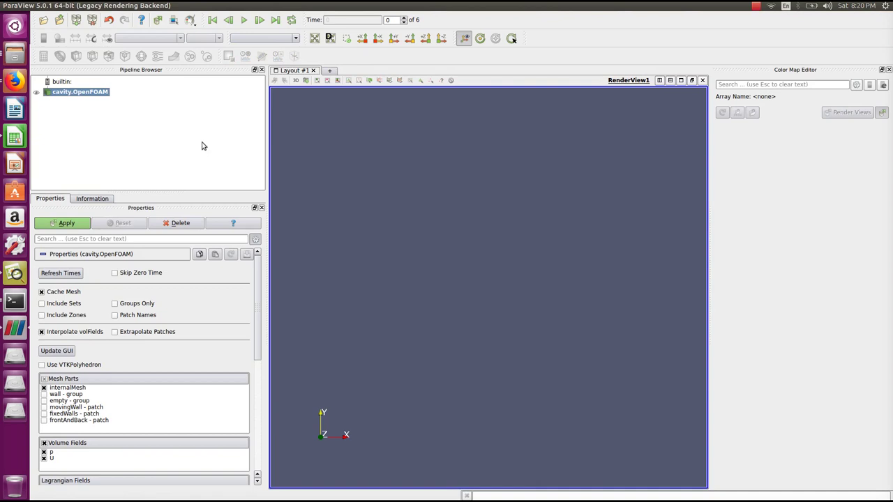
Show cavity.OpenFOAM in the render view, colour it by U magnitude, and apply the reader properties.
{"action": "left_click", "coordinate": [38, 96]}
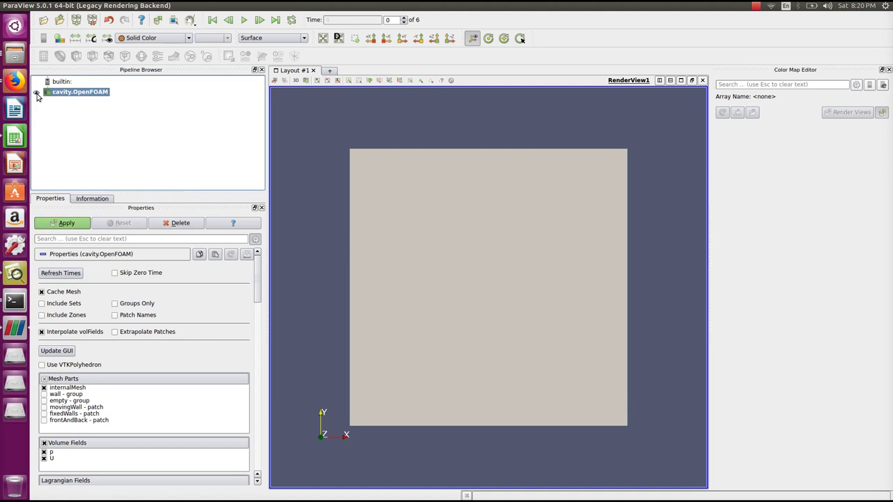
{"action": "left_click", "coordinate": [188, 38]}
{"action": "left_click", "coordinate": [149, 60]}
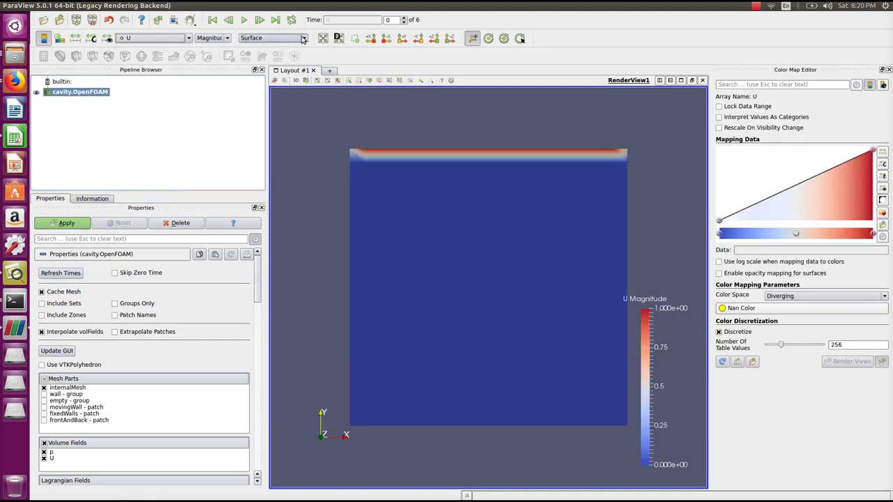
{"action": "left_click", "coordinate": [78, 227]}
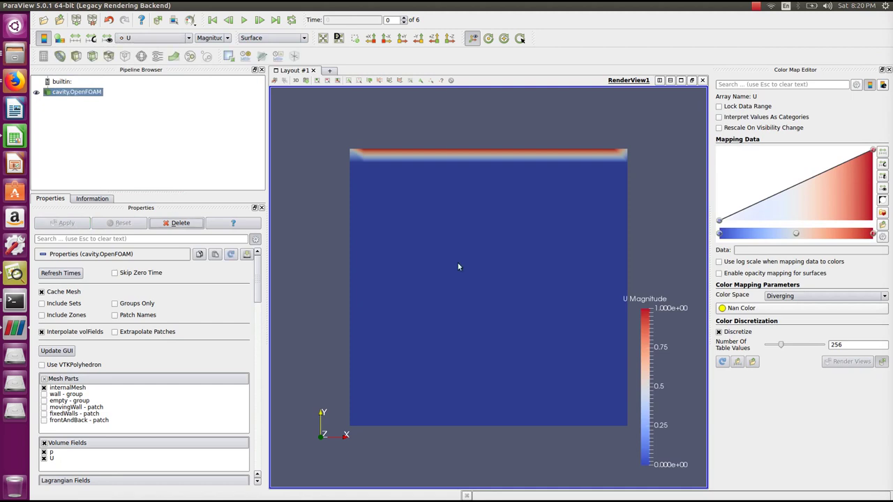
Examine the U magnitude distribution along the cavity's moving top wall at the initial time step.
{"action": "scroll", "coordinate": [514, 242], "scroll_direction": "down", "scroll_amount": 2}
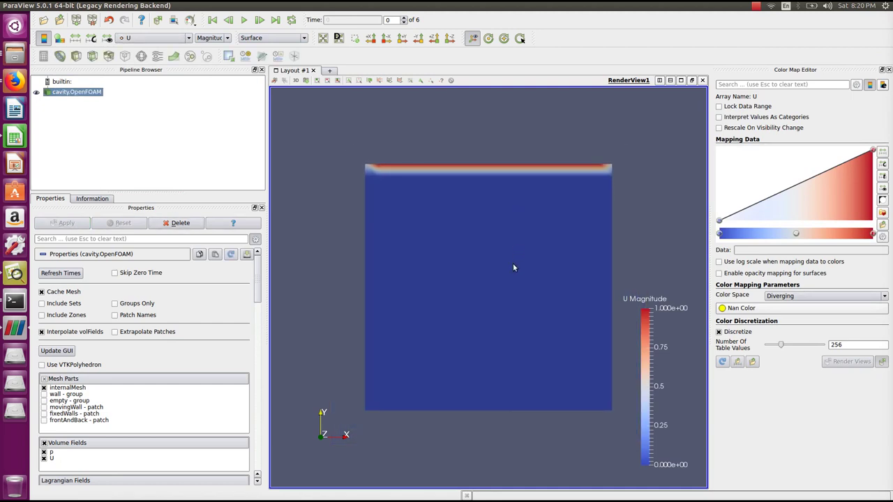
{"action": "left_click_drag", "start_coordinate": [513, 267], "coordinate": [477, 235]}
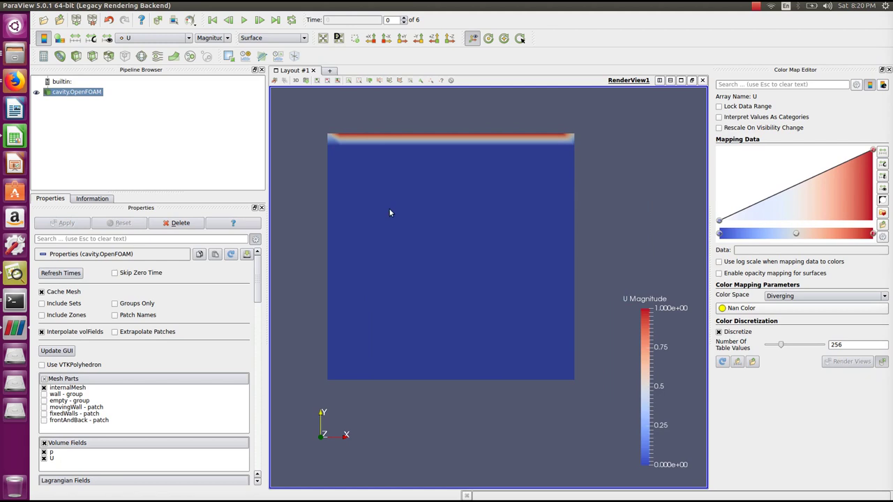
{"action": "scroll", "coordinate": [427, 264], "scroll_direction": "up", "scroll_amount": 2}
{"action": "scroll", "coordinate": [428, 270], "scroll_direction": "down", "scroll_amount": 1}
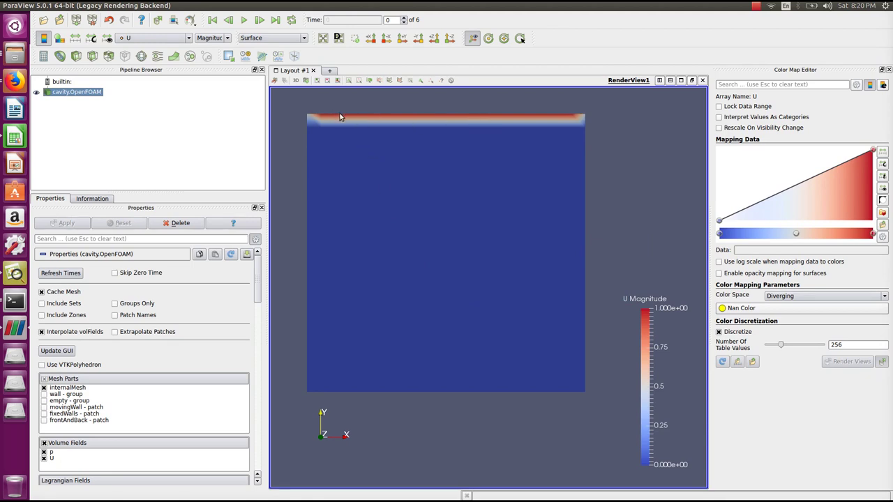
{"action": "scroll", "coordinate": [352, 144], "scroll_direction": "up", "scroll_amount": 1}
{"action": "left_click_drag", "start_coordinate": [354, 148], "coordinate": [374, 184]}
{"action": "scroll", "coordinate": [374, 184], "scroll_direction": "up", "scroll_amount": 1}
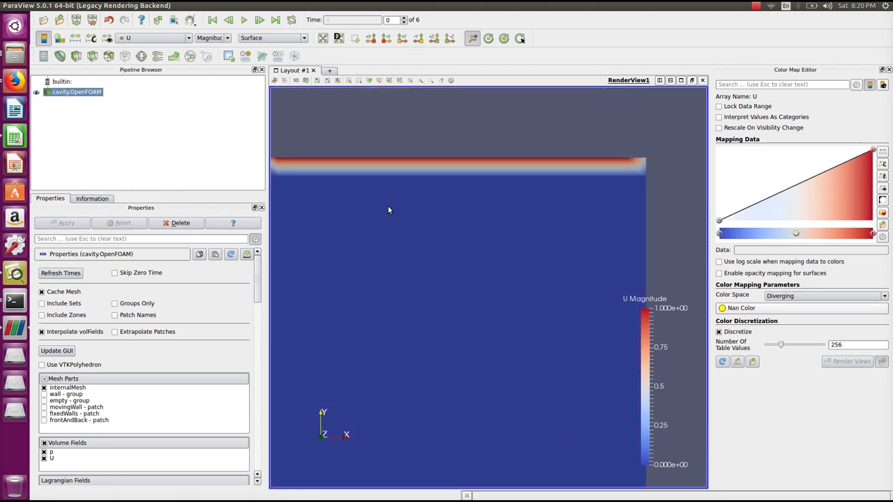
{"action": "scroll", "coordinate": [387, 203], "scroll_direction": "down", "scroll_amount": 3}
{"action": "left_click_drag", "start_coordinate": [428, 336], "coordinate": [432, 279]}
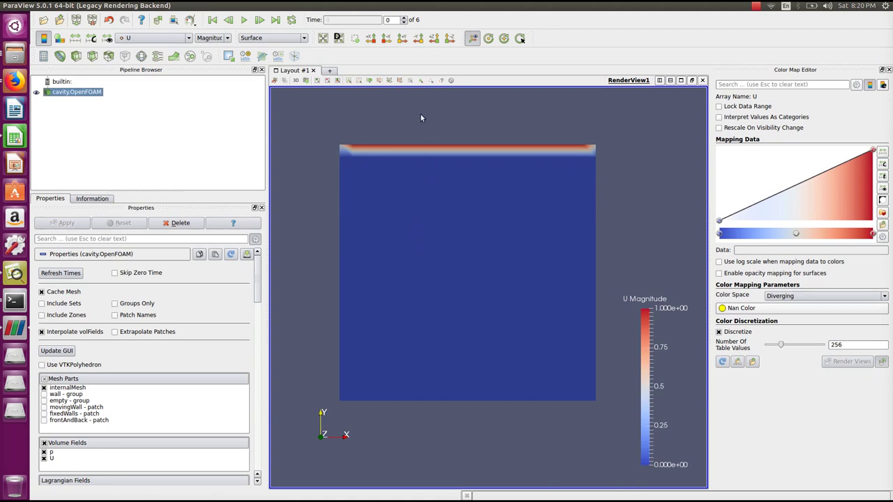
Jump to the last time step and colour the cavity by the point field p.
{"action": "left_click", "coordinate": [275, 20]}
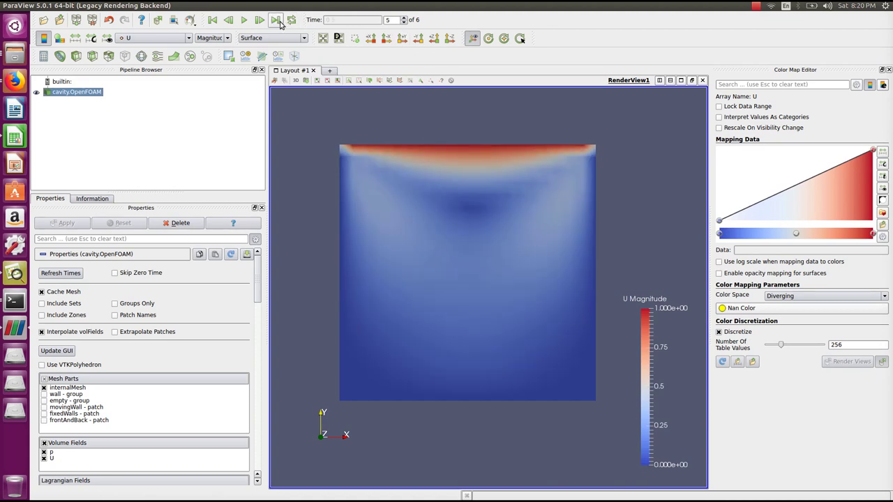
{"action": "left_click_drag", "start_coordinate": [428, 205], "coordinate": [445, 239]}
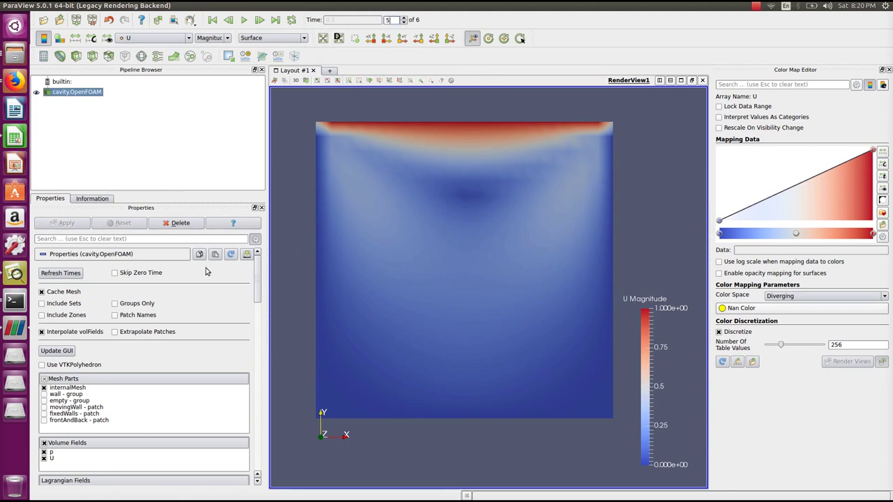
{"action": "left_click", "coordinate": [188, 39]}
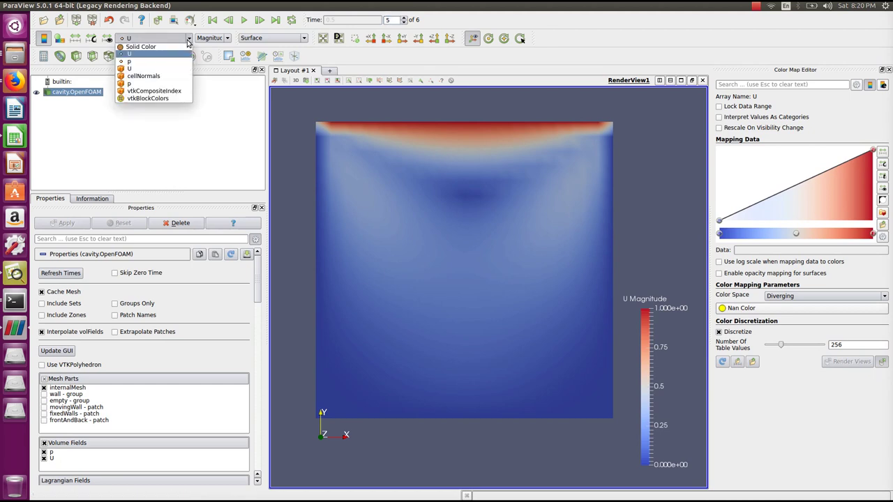
{"action": "left_click", "coordinate": [155, 63]}
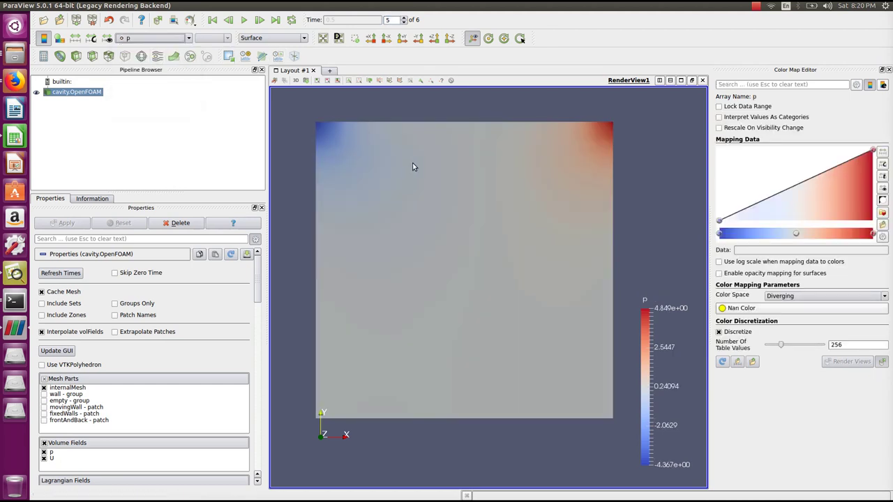
{"action": "scroll", "coordinate": [450, 215], "scroll_direction": "up", "scroll_amount": 1}
{"action": "scroll", "coordinate": [451, 201], "scroll_direction": "down", "scroll_amount": 2}
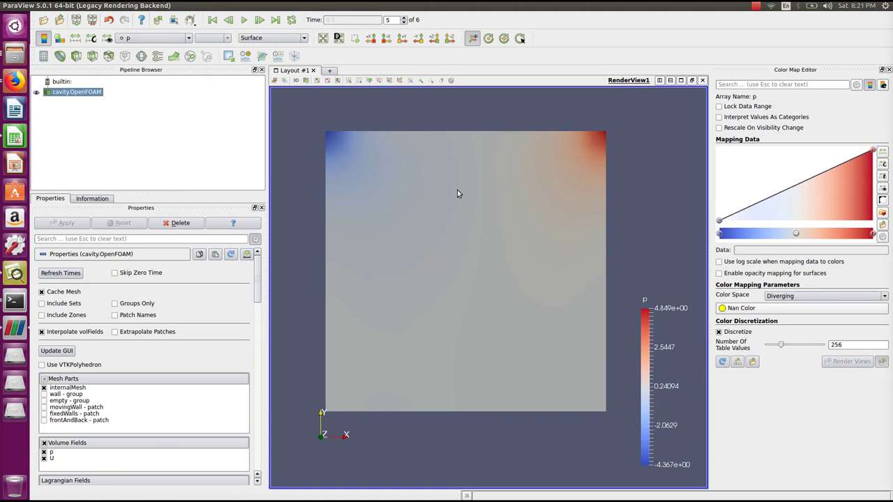
Apply the Blue to Red Rainbow colour preset to the pressure field p.
{"action": "left_click", "coordinate": [883, 213]}
{"action": "double_click", "coordinate": [415, 331]}
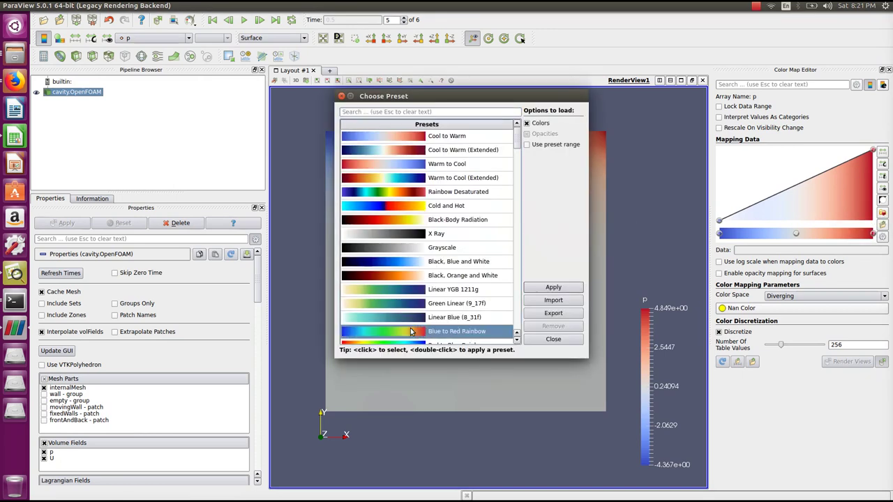
{"action": "left_click", "coordinate": [553, 339]}
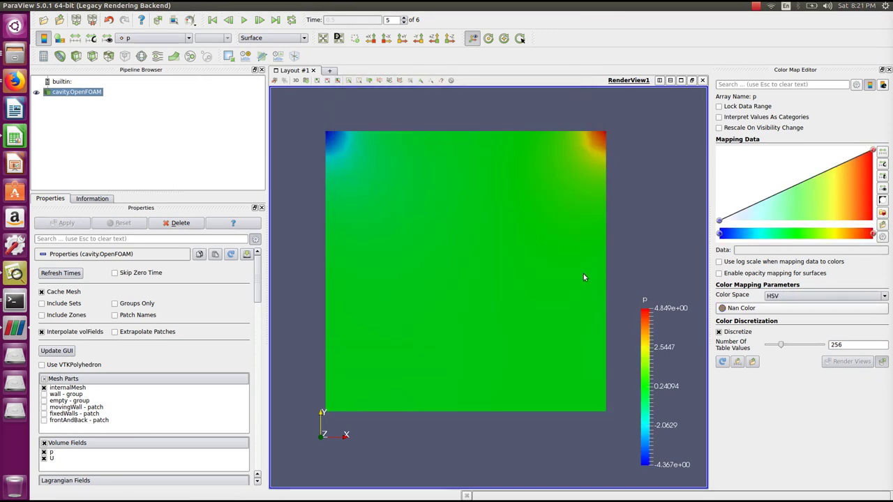
{"action": "scroll", "coordinate": [471, 183], "scroll_direction": "up", "scroll_amount": 5}
{"action": "scroll", "coordinate": [473, 245], "scroll_direction": "down", "scroll_amount": 4}
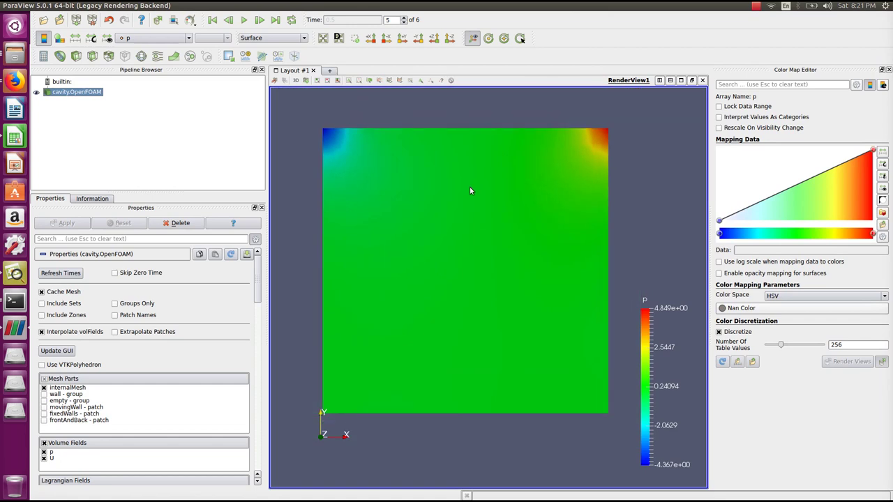
Inspect the pressure-coloured cavity block from an oblique angle and return to the face-on view along the Z axis.
{"action": "mouse_move", "coordinate": [468, 189]}
{"action": "left_mouse_down"}
{"action": "mouse_move", "coordinate": [464, 196]}
{"action": "mouse_move", "coordinate": [463, 182]}
{"action": "left_mouse_up"}
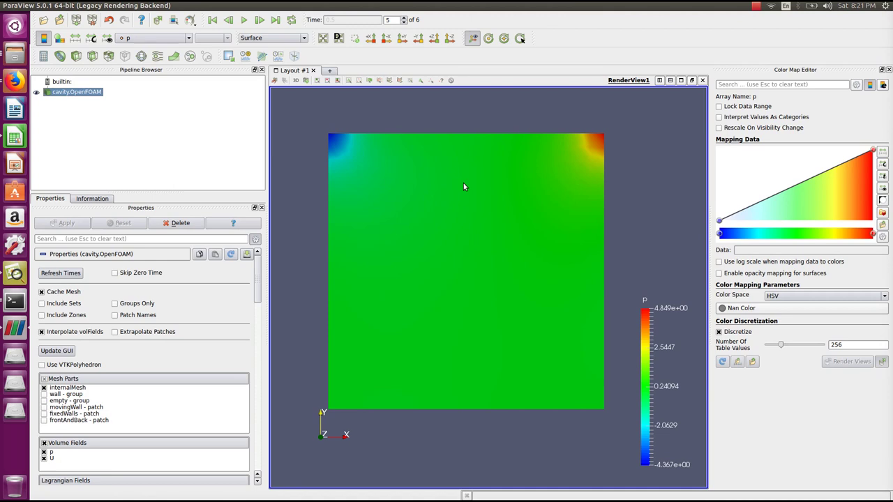
{"action": "mouse_move", "coordinate": [464, 182]}
{"action": "left_mouse_down"}
{"action": "mouse_move", "coordinate": [424, 185]}
{"action": "mouse_move", "coordinate": [434, 169]}
{"action": "mouse_move", "coordinate": [419, 167]}
{"action": "mouse_move", "coordinate": [478, 215]}
{"action": "mouse_move", "coordinate": [515, 299]}
{"action": "mouse_move", "coordinate": [500, 197]}
{"action": "mouse_move", "coordinate": [455, 229]}
{"action": "mouse_move", "coordinate": [418, 209]}
{"action": "left_mouse_up"}
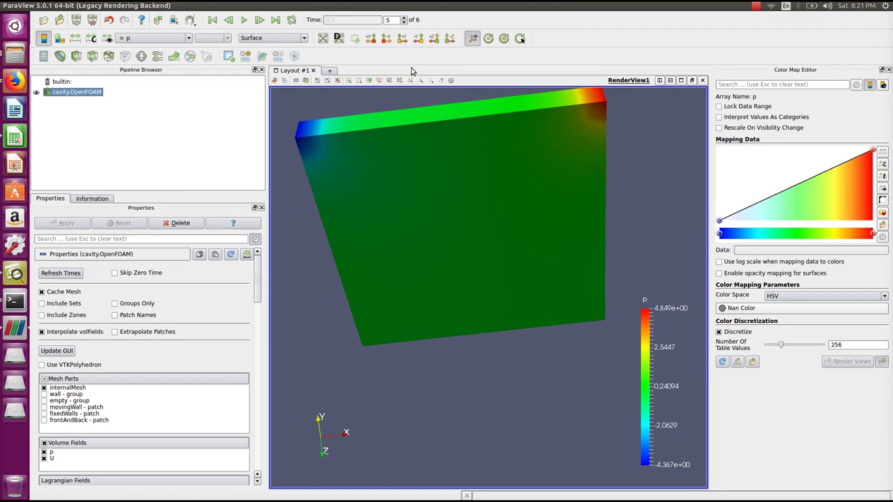
{"action": "left_click_drag", "start_coordinate": [438, 229], "coordinate": [482, 239]}
{"action": "scroll", "coordinate": [409, 146], "scroll_direction": "up", "scroll_amount": 3}
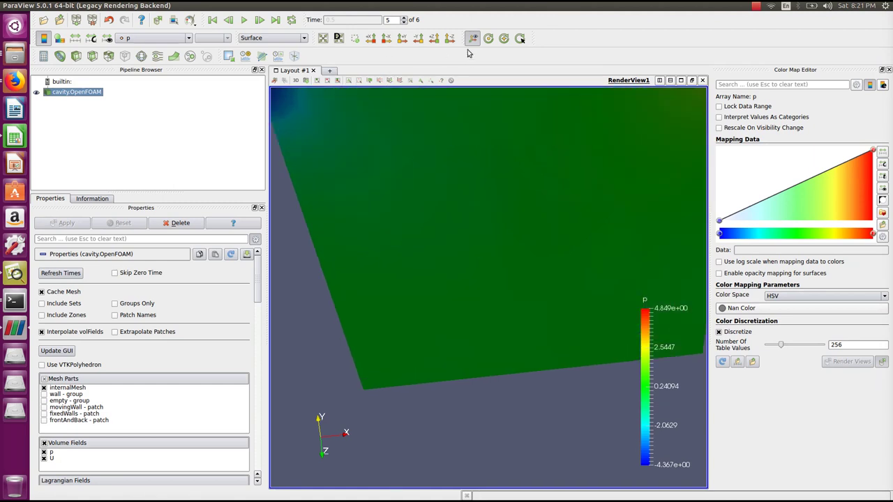
{"action": "left_click", "coordinate": [450, 37]}
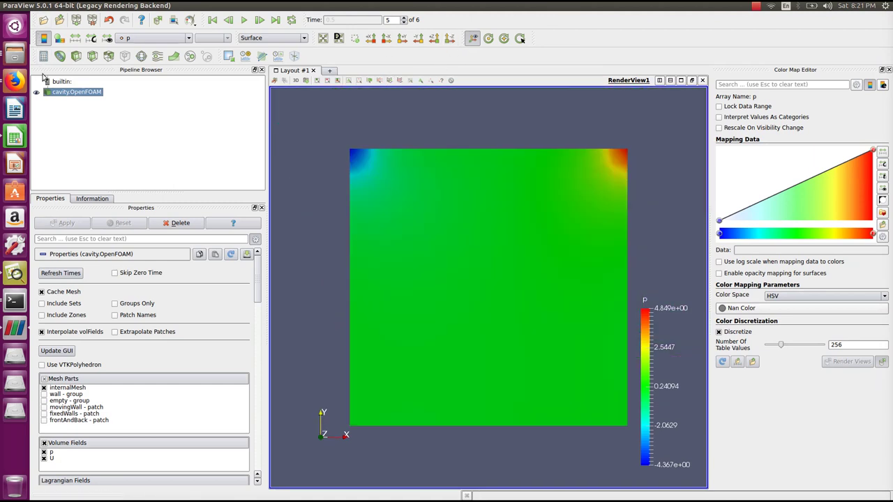
Add a Slice filter to cavity.OpenFOAM with the plane origin at 0.05, 0.05, 0.005 and apply it.
{"action": "left_click", "coordinate": [92, 55]}
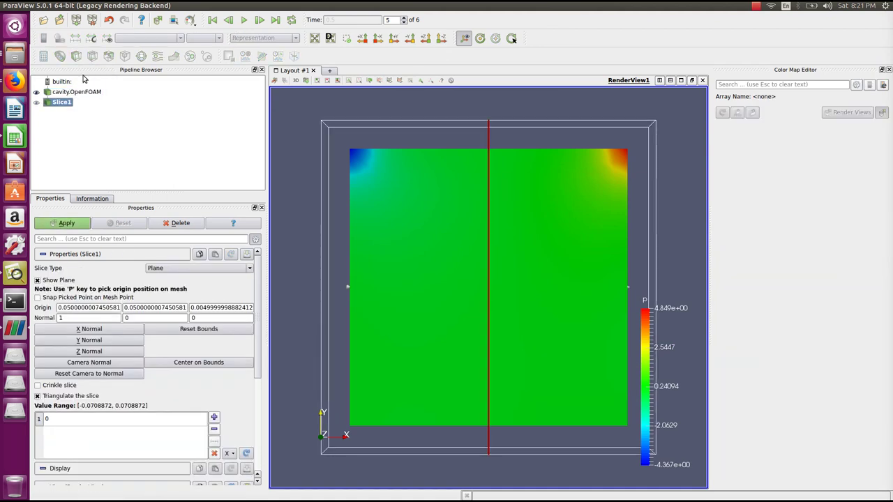
{"action": "left_click_drag", "start_coordinate": [257, 311], "coordinate": [263, 331]}
{"action": "left_click", "coordinate": [80, 439]}
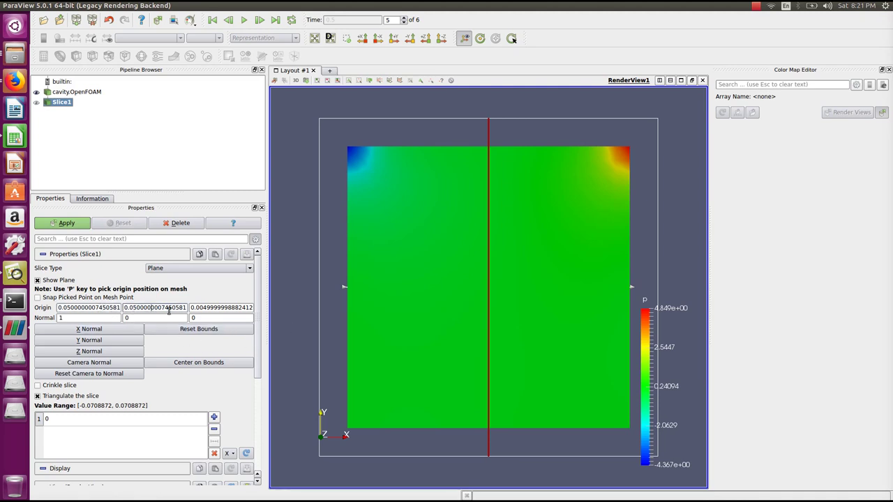
{"action": "double_click", "coordinate": [106, 312]}
{"action": "type", "text": "0.05"}
{"action": "key", "text": "Tab"}
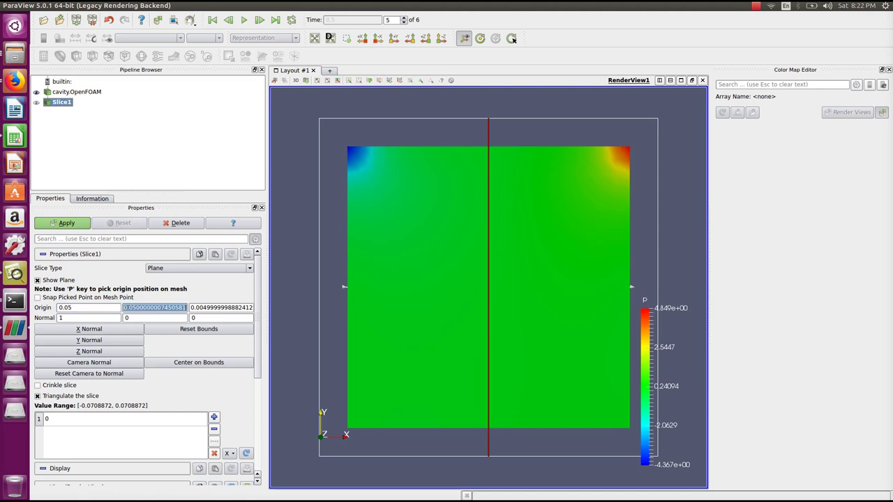
{"action": "type", "text": "0.05"}
{"action": "key", "text": "Tab"}
{"action": "type", "text": "0.0"}
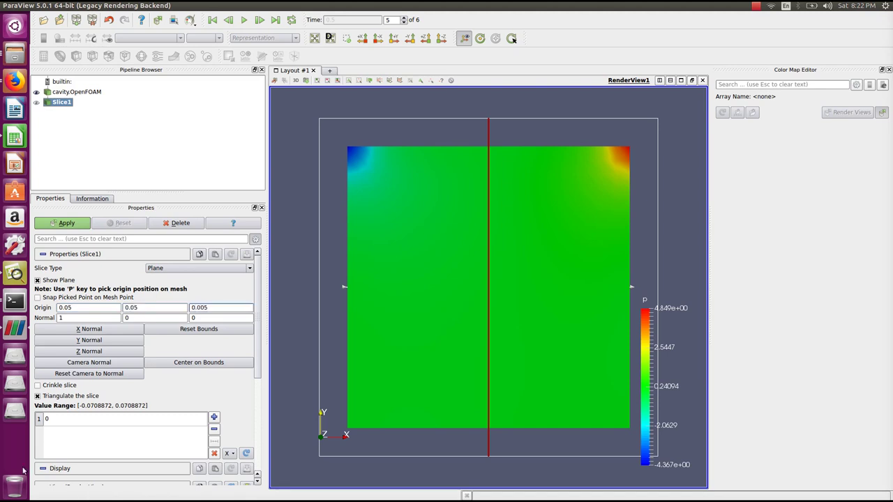
{"action": "left_click", "coordinate": [72, 224]}
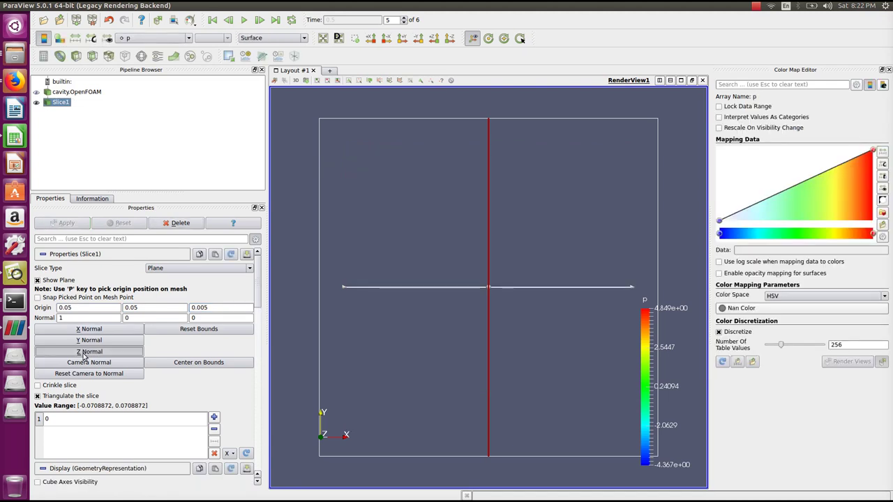
Set the slice plane's normal to Z, apply it, and view the slice face-on along the Z axis.
{"action": "left_click", "coordinate": [82, 352]}
{"action": "left_click", "coordinate": [66, 224]}
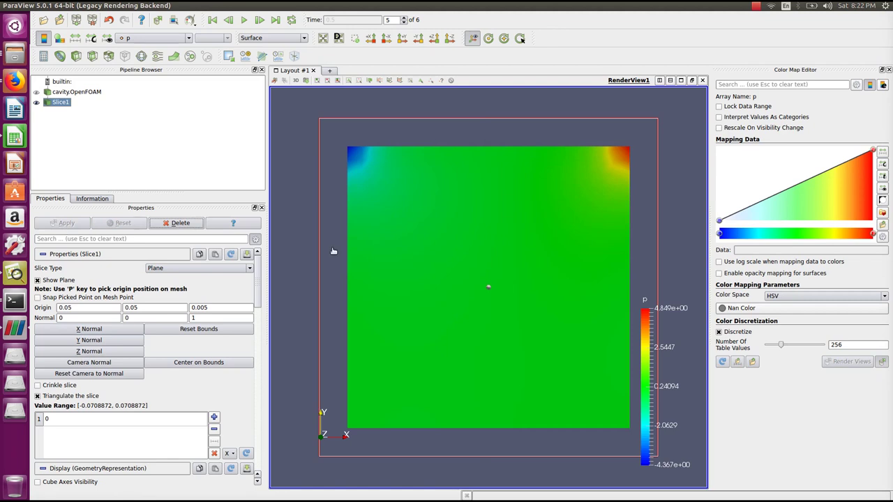
{"action": "mouse_move", "coordinate": [469, 235]}
{"action": "left_mouse_down"}
{"action": "mouse_move", "coordinate": [470, 247]}
{"action": "mouse_move", "coordinate": [472, 222]}
{"action": "left_mouse_up"}
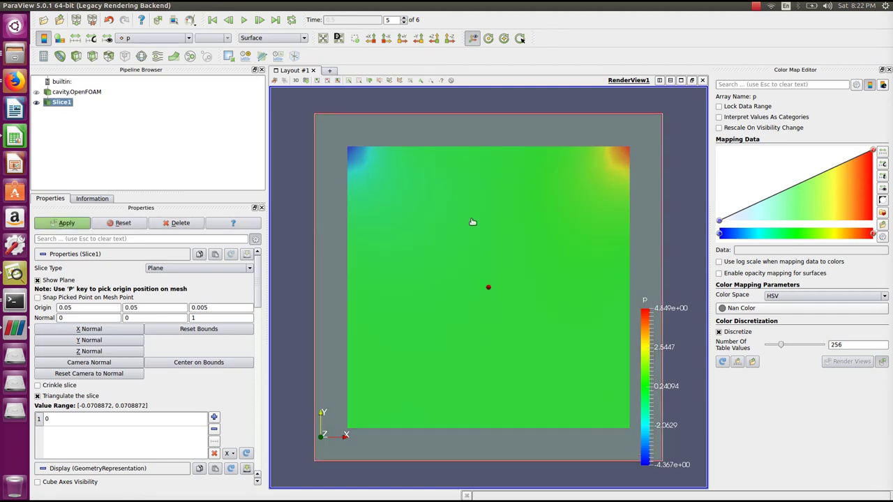
{"action": "left_click_drag", "start_coordinate": [302, 195], "coordinate": [373, 130]}
{"action": "left_click", "coordinate": [449, 38]}
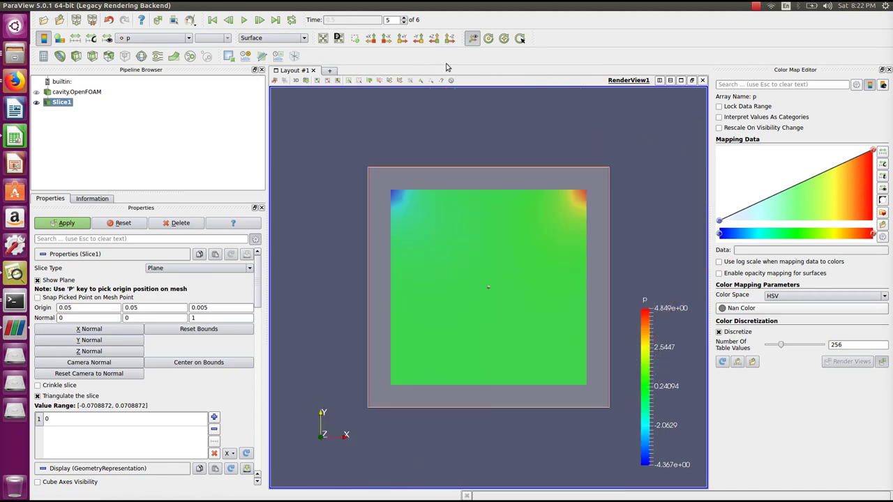
{"action": "scroll", "coordinate": [328, 203], "scroll_direction": "up", "scroll_amount": 3}
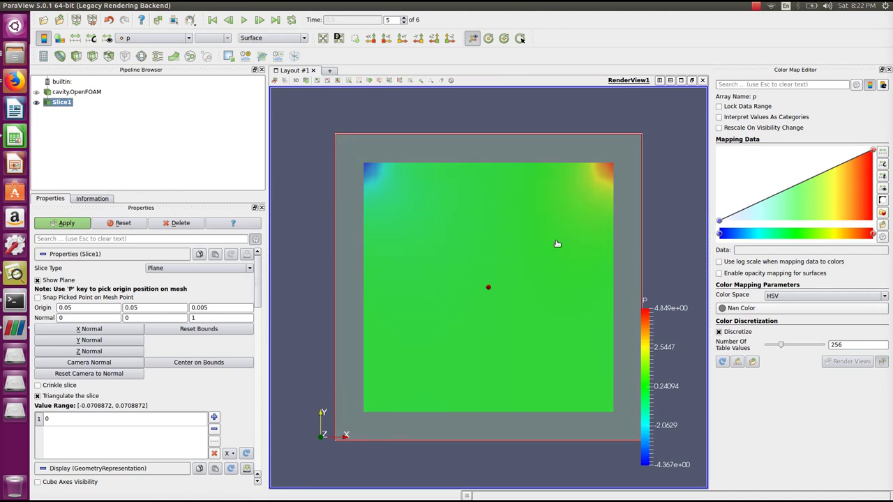
Colour the slice by U magnitude and apply the Blue to Red Rainbow preset to it.
{"action": "left_click", "coordinate": [189, 39]}
{"action": "left_click", "coordinate": [191, 40]}
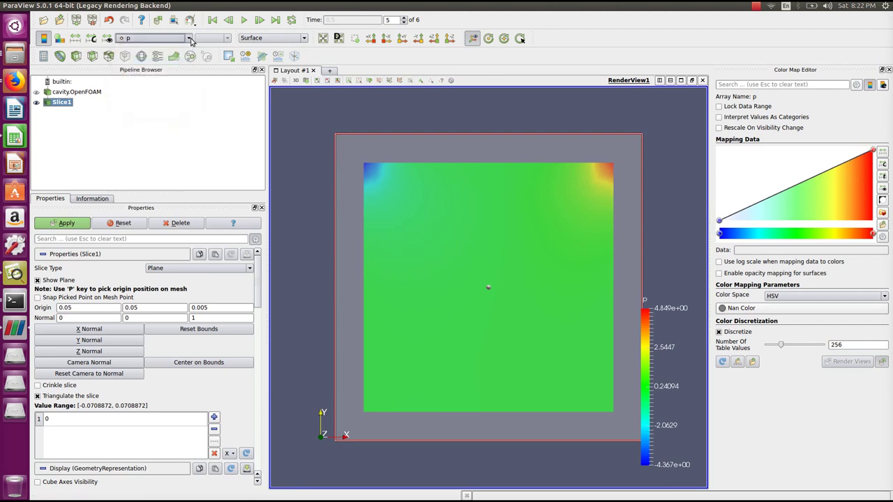
{"action": "left_click", "coordinate": [188, 39]}
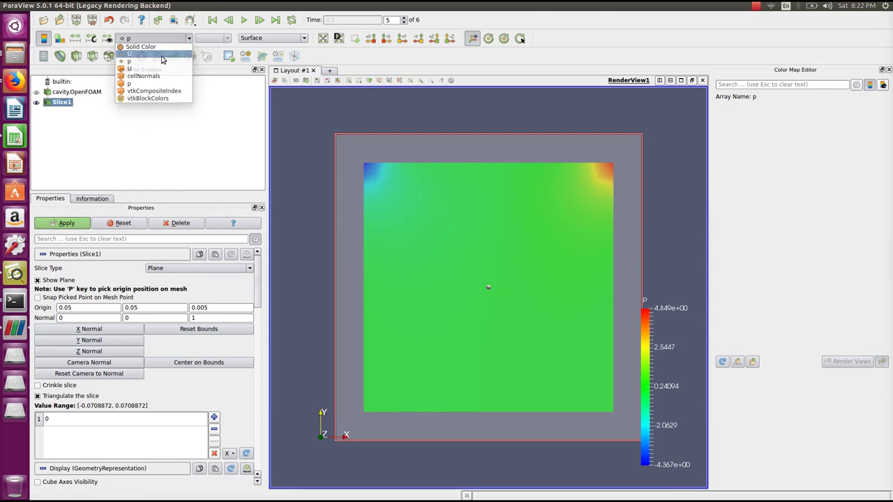
{"action": "left_click", "coordinate": [161, 55]}
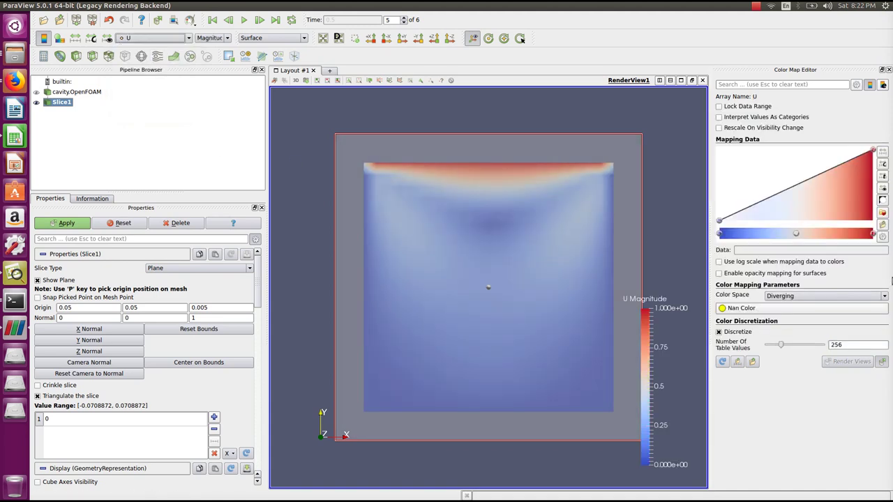
{"action": "left_click", "coordinate": [881, 216]}
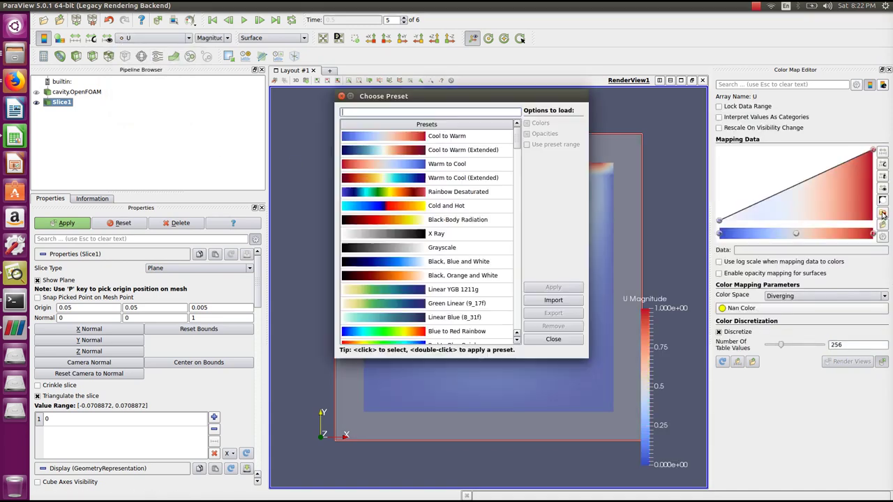
{"action": "double_click", "coordinate": [417, 334]}
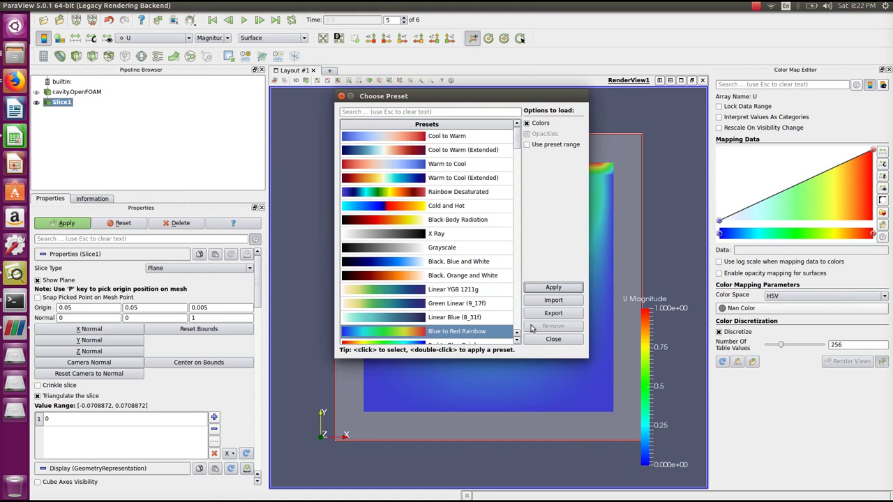
{"action": "left_click", "coordinate": [552, 339]}
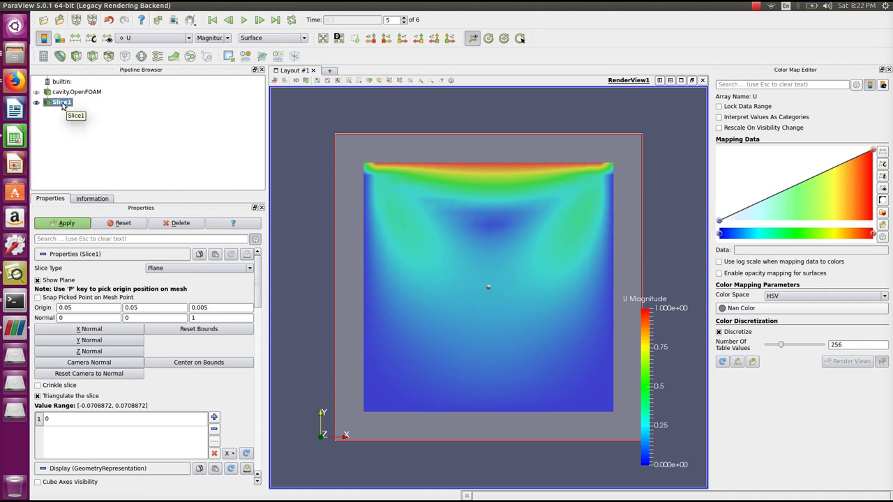
Create a Contour of the slice by p, adding isosurface values 0.2, 0.3 and 0.4 to the default one.
{"action": "left_click", "coordinate": [60, 57]}
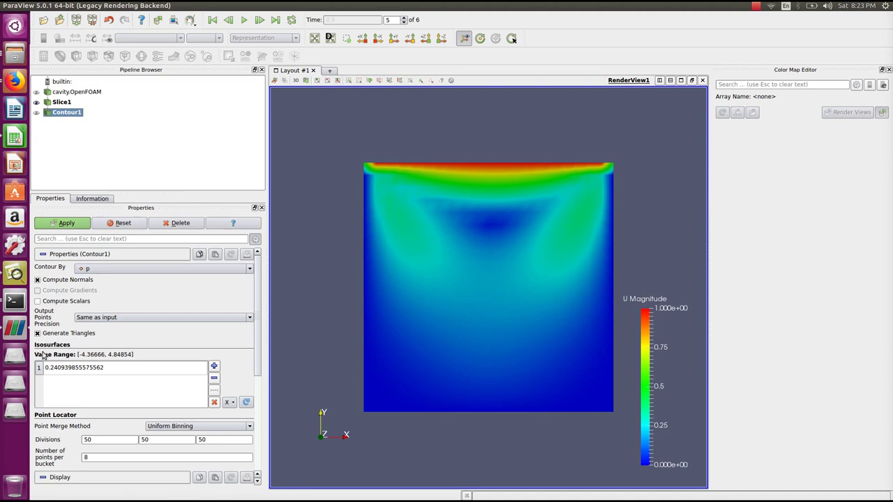
{"action": "left_click", "coordinate": [215, 366]}
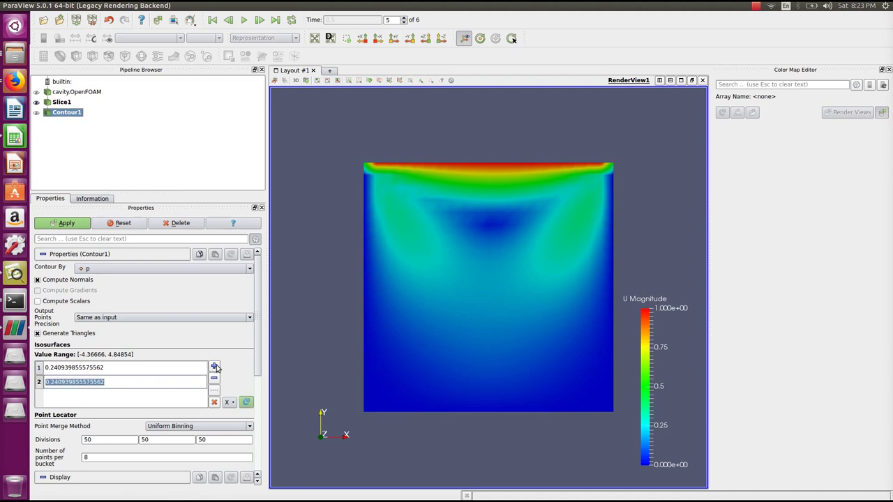
{"action": "type", "text": "0.2"}
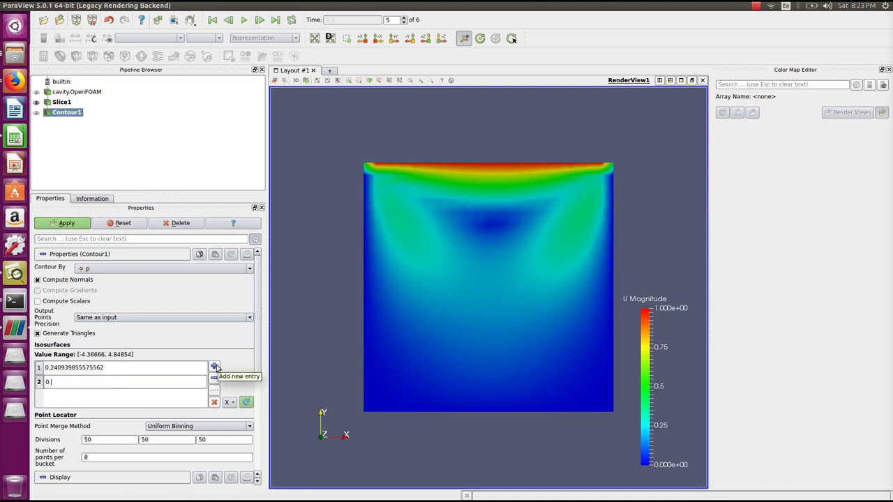
{"action": "left_click", "coordinate": [214, 366]}
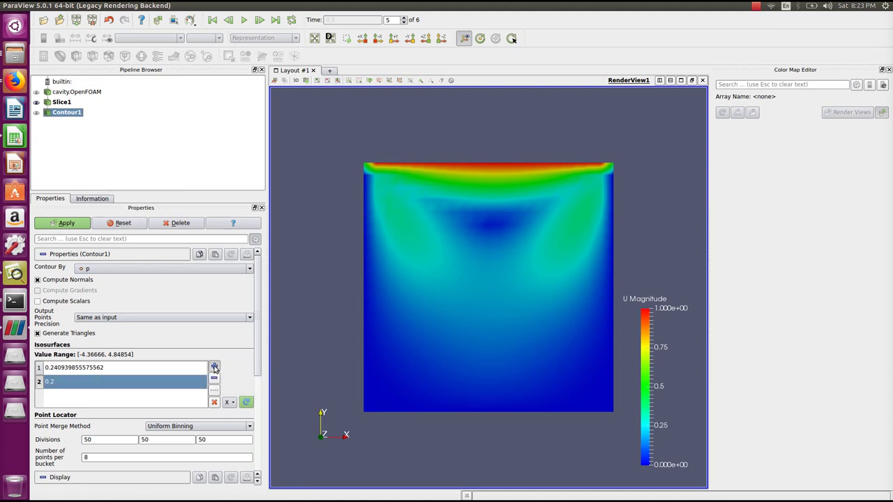
{"action": "type", "text": "0.3"}
{"action": "left_click", "coordinate": [214, 366]}
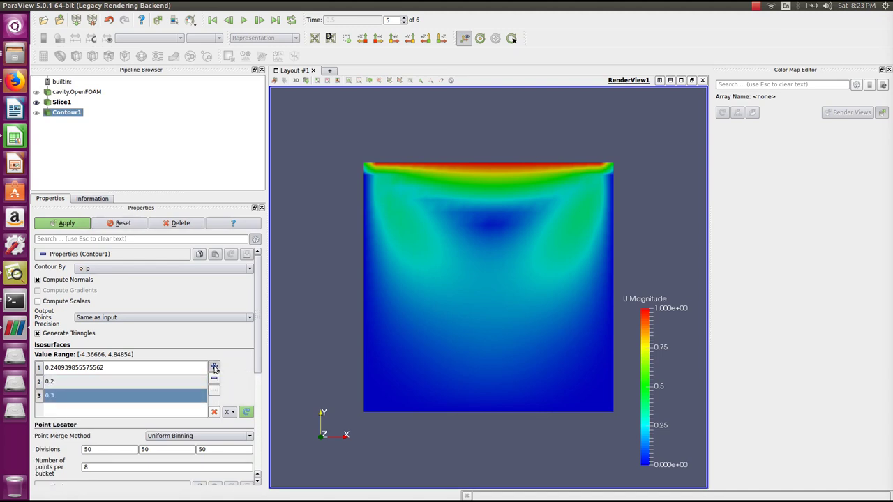
{"action": "type", "text": "0.4"}
{"action": "key", "text": "Return"}
{"action": "left_click", "coordinate": [66, 222]}
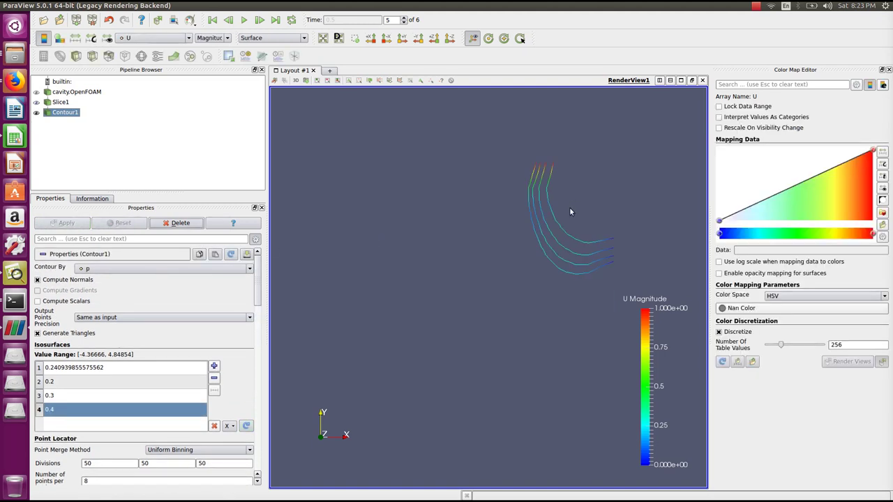
Show Slice1 together with the contour lines and colour the slice by p.
{"action": "left_click", "coordinate": [46, 102]}
{"action": "left_click", "coordinate": [36, 102]}
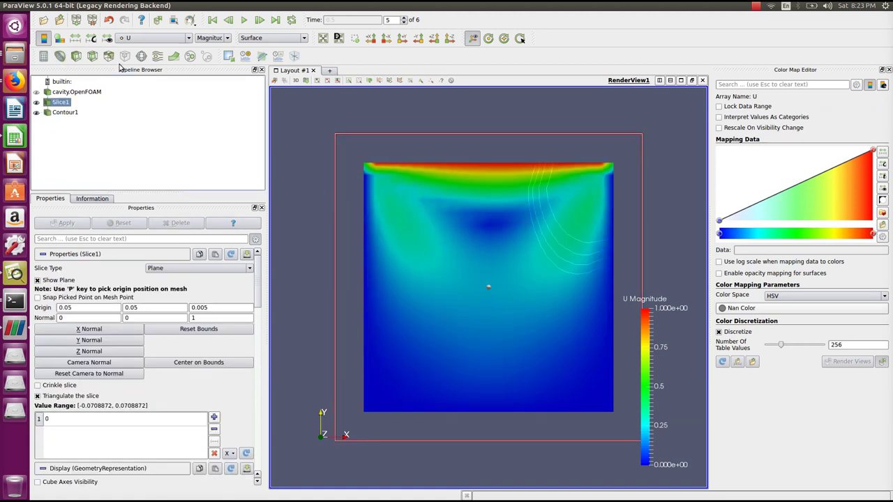
{"action": "left_click", "coordinate": [188, 38]}
{"action": "left_click", "coordinate": [140, 55]}
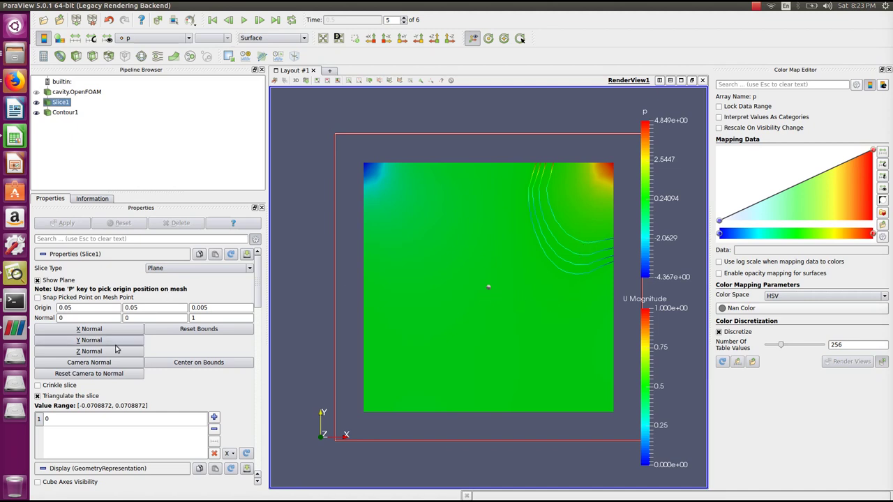
Hide both Contour1 and Slice1 in the render view.
{"action": "left_click", "coordinate": [70, 113]}
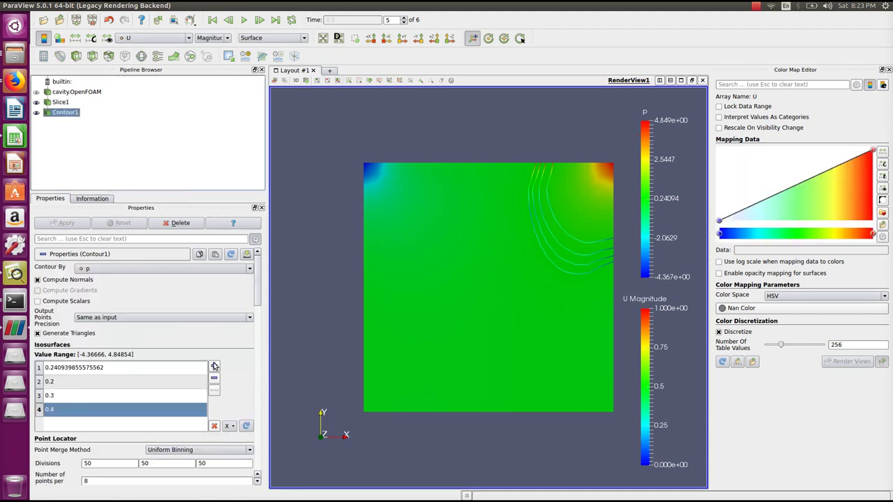
{"action": "scroll", "coordinate": [500, 155], "scroll_direction": "up", "scroll_amount": 2}
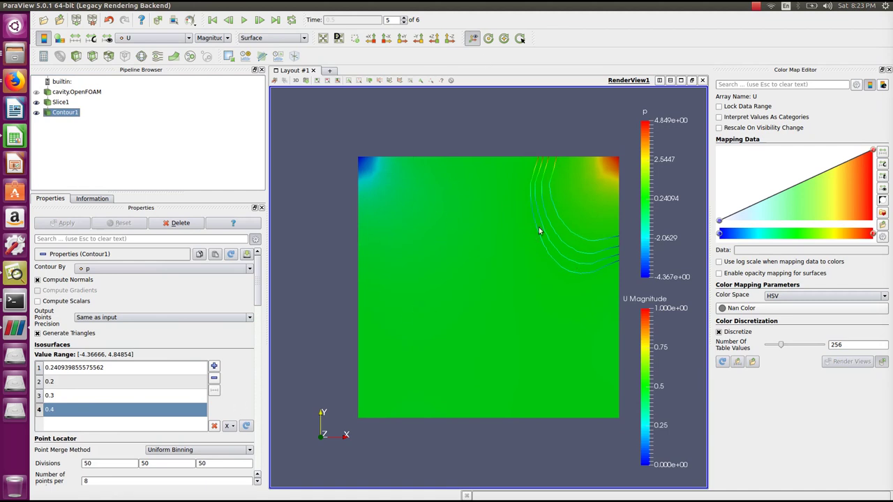
{"action": "scroll", "coordinate": [329, 140], "scroll_direction": "up", "scroll_amount": 2}
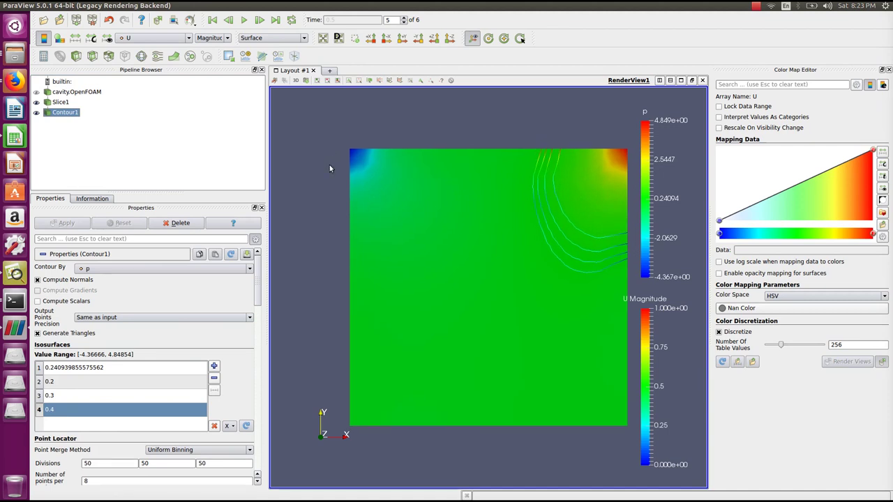
{"action": "left_click", "coordinate": [37, 113]}
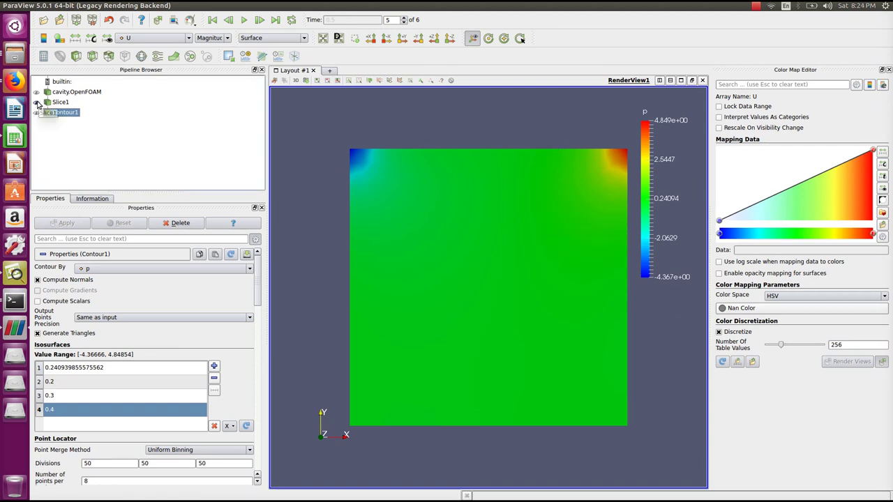
{"action": "left_click", "coordinate": [37, 103]}
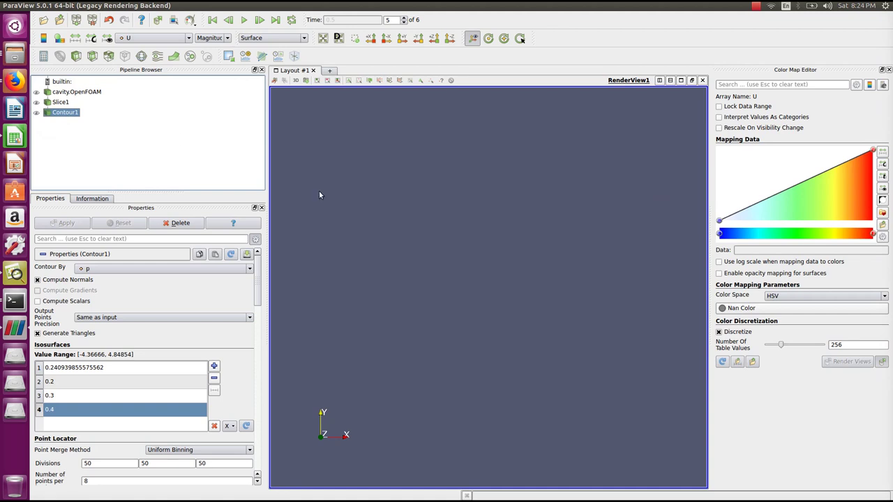
{"action": "left_click", "coordinate": [60, 103]}
{"action": "left_click", "coordinate": [61, 112]}
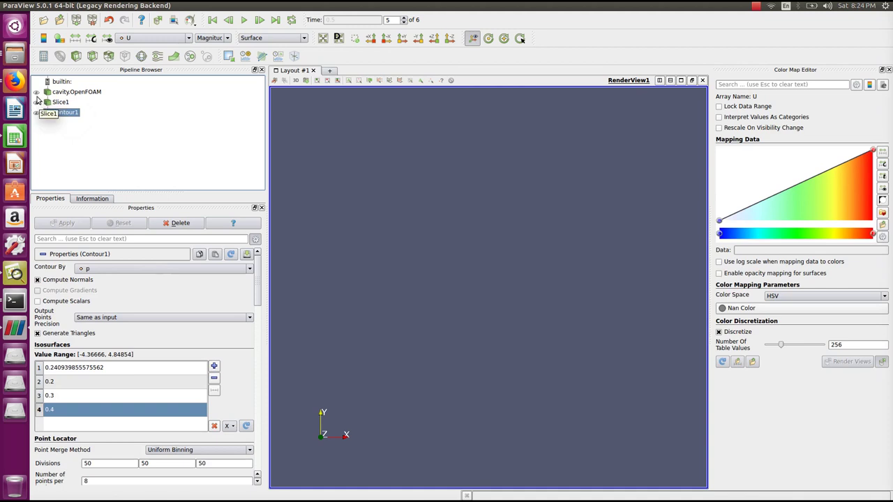
Show the cavity.OpenFOAM case and add a Cell Centers filter to it.
{"action": "left_click", "coordinate": [52, 94]}
{"action": "left_click", "coordinate": [36, 92]}
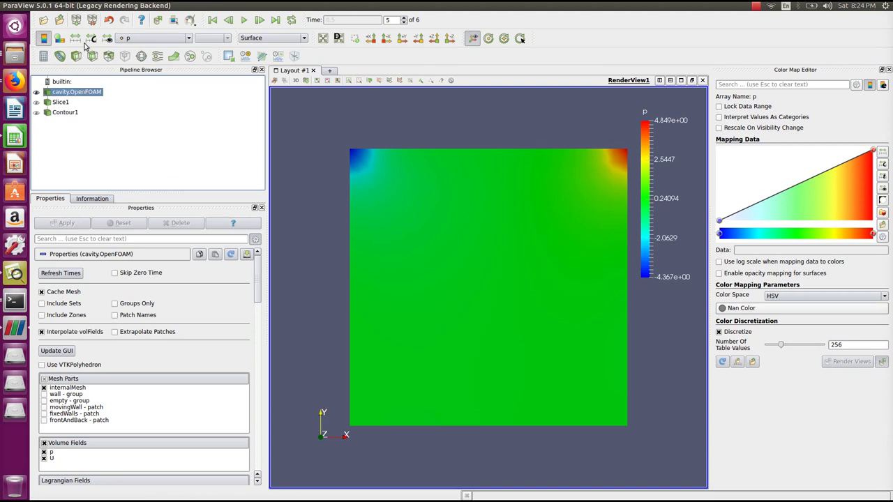
{"action": "left_click", "coordinate": [129, 6]}
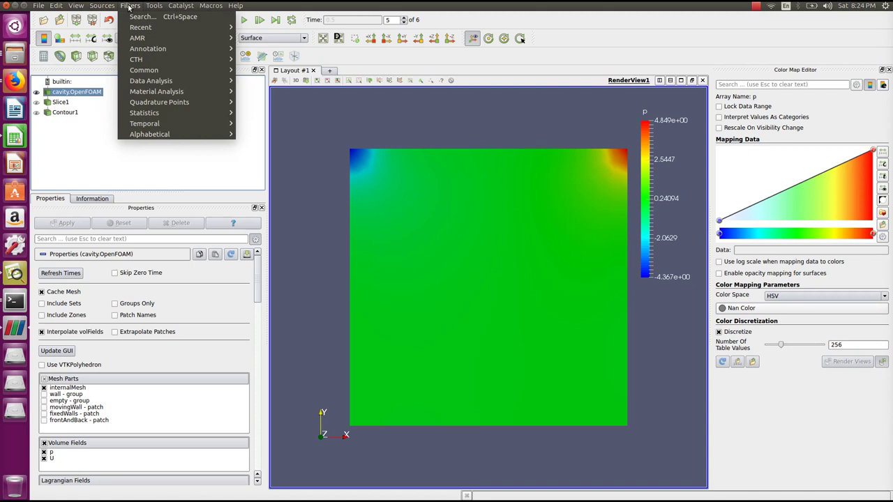
{"action": "mouse_move", "coordinate": [198, 139]}
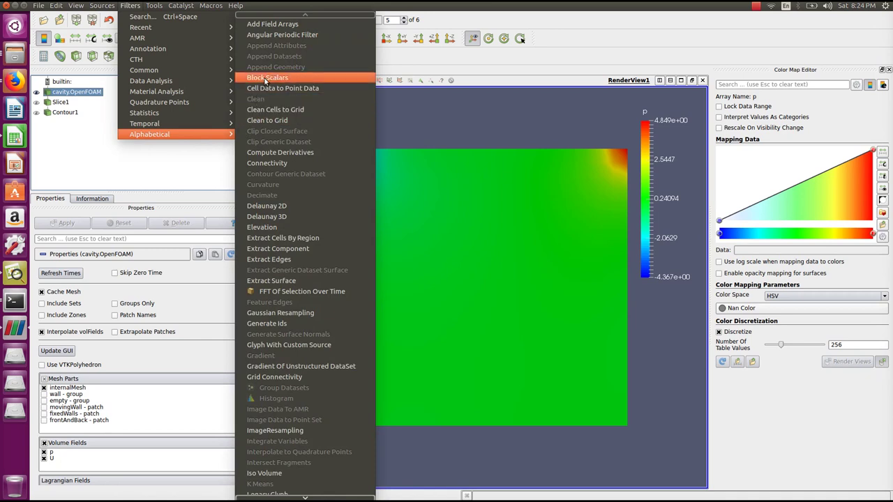
{"action": "left_click", "coordinate": [166, 20]}
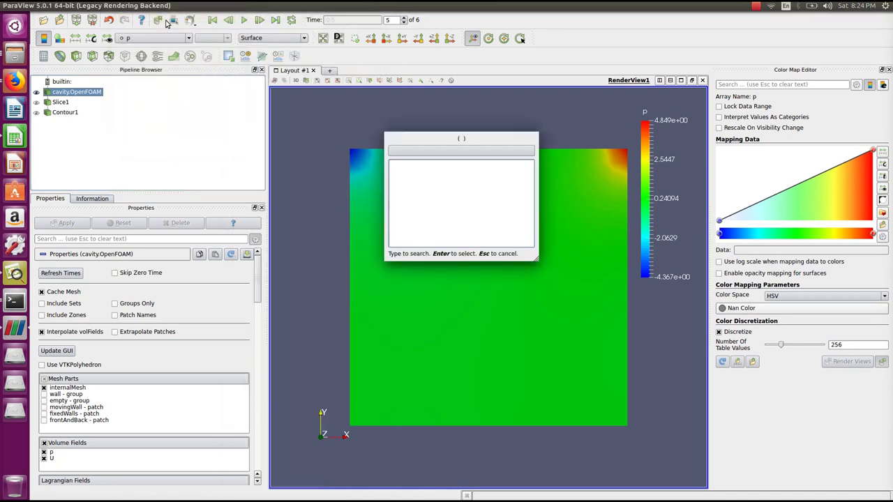
{"action": "type", "text": "cell"}
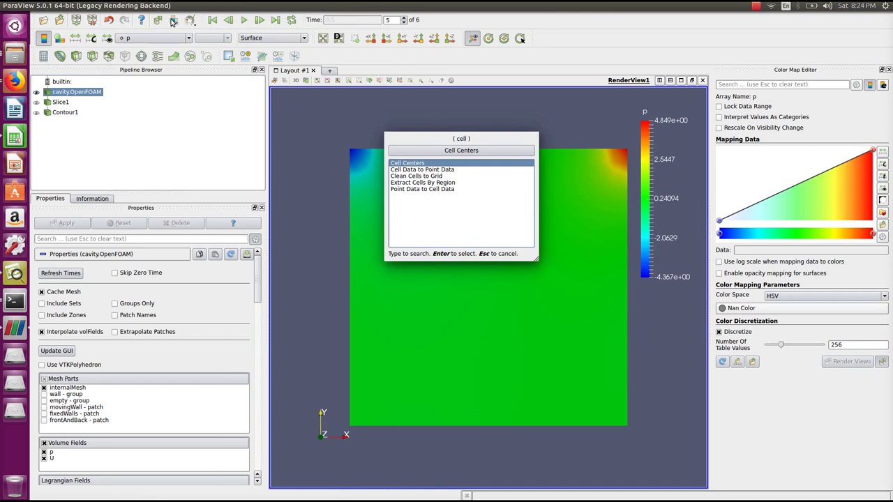
{"action": "left_click", "coordinate": [445, 153]}
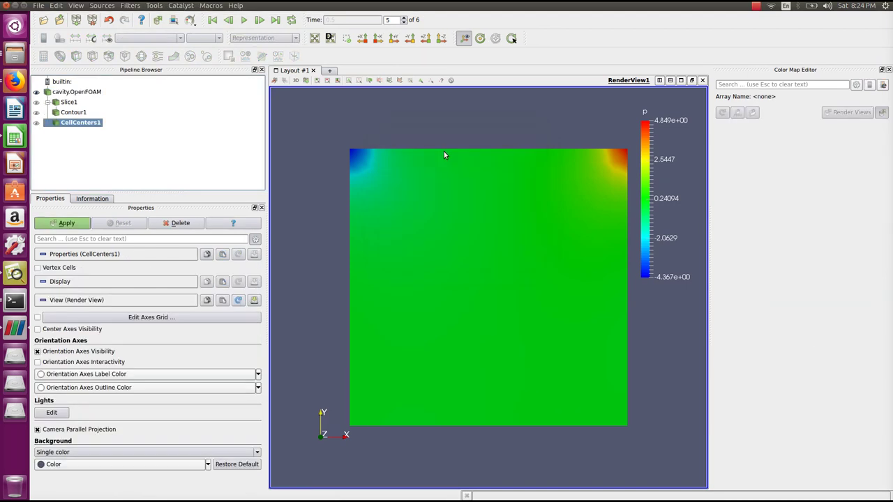
Apply and show CellCenters1 coloured by U magnitude, and hide the cavity.OpenFOAM case.
{"action": "left_click", "coordinate": [36, 122]}
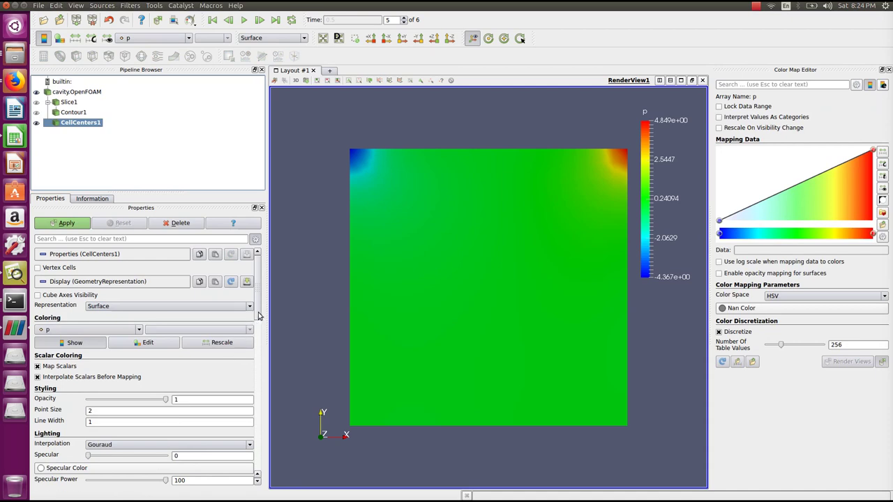
{"action": "mouse_move", "coordinate": [259, 311]}
{"action": "left_mouse_down"}
{"action": "mouse_move", "coordinate": [261, 355]}
{"action": "mouse_move", "coordinate": [267, 301]}
{"action": "left_mouse_up"}
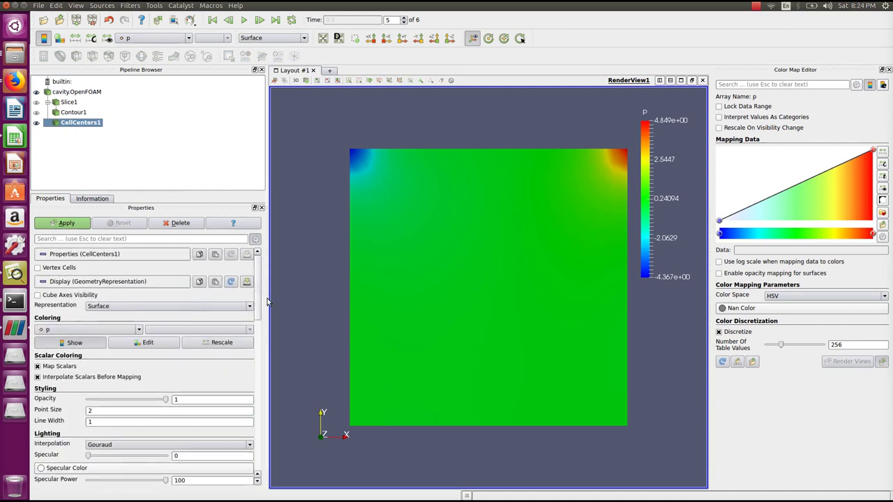
{"action": "left_click", "coordinate": [137, 330]}
{"action": "left_click", "coordinate": [122, 341]}
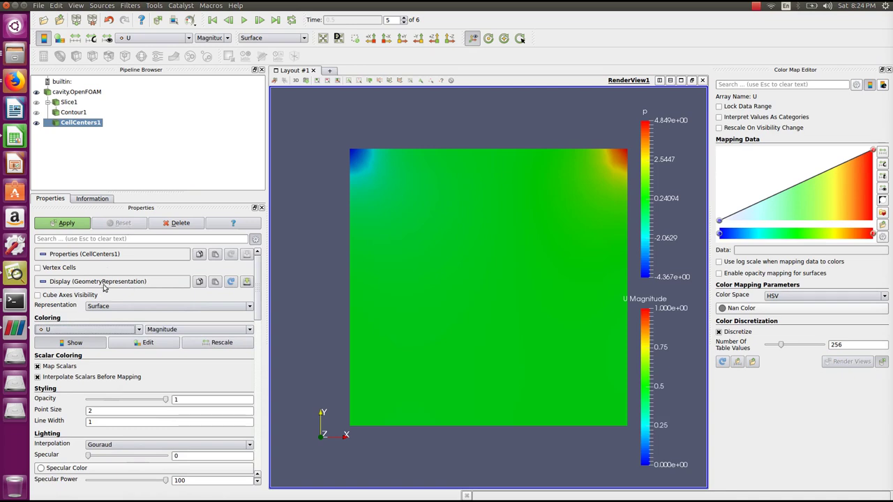
{"action": "left_click", "coordinate": [37, 93]}
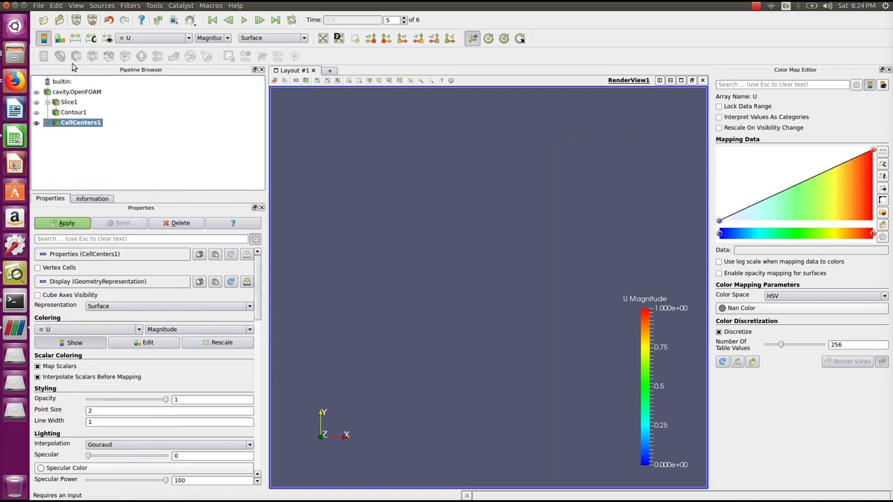
{"action": "left_click", "coordinate": [76, 91]}
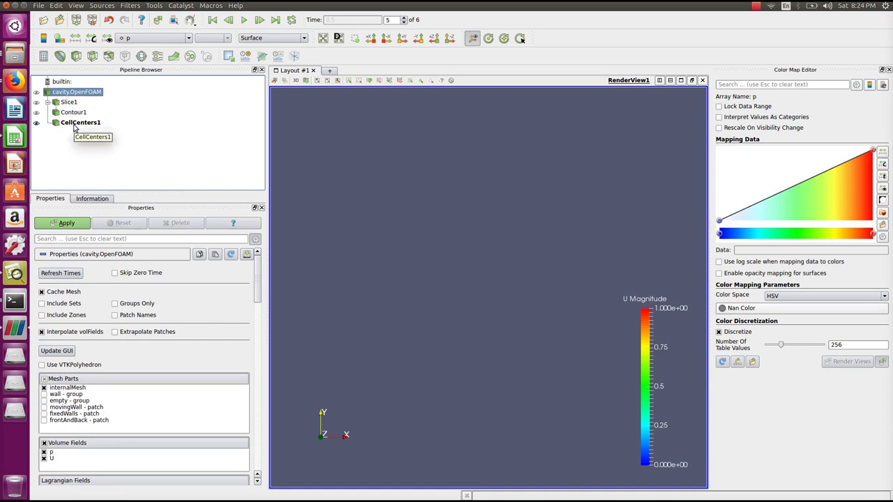
{"action": "left_click", "coordinate": [74, 125]}
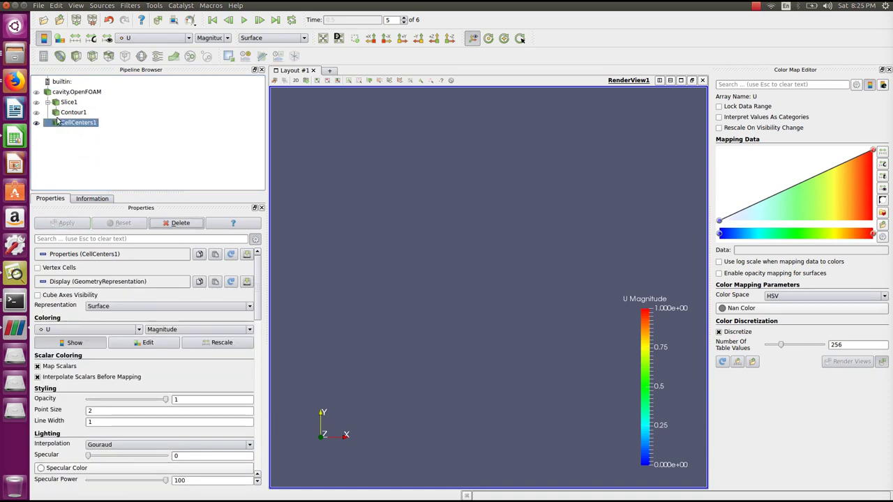
Add a Glyph filter to CellCenters1 with p as its scalars and U as its vectors.
{"action": "left_click", "coordinate": [142, 58]}
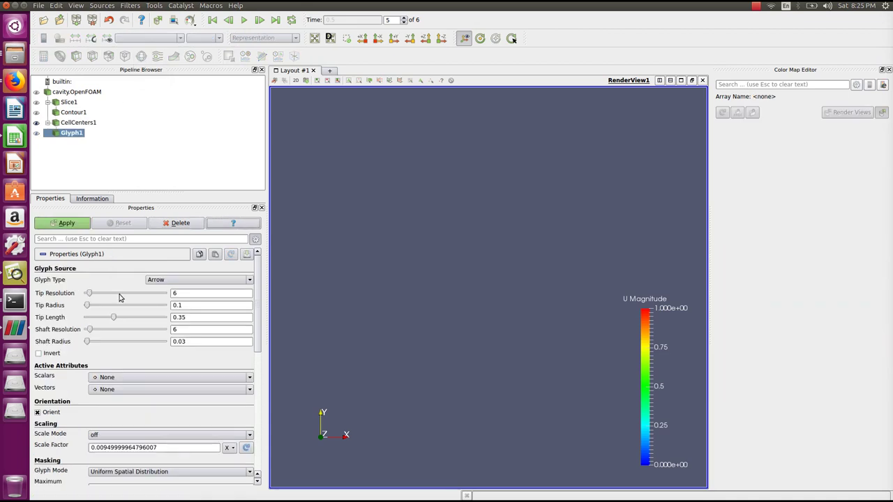
{"action": "left_click", "coordinate": [94, 378]}
{"action": "left_click", "coordinate": [100, 394]}
{"action": "left_click", "coordinate": [101, 391]}
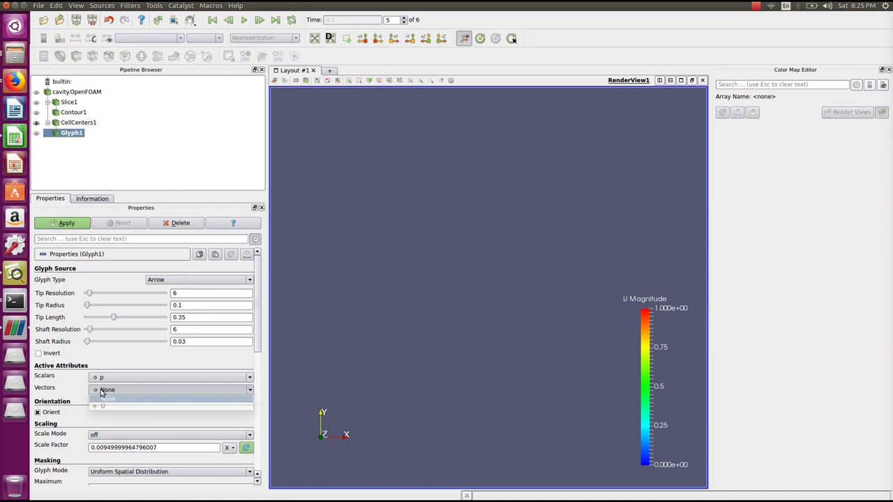
{"action": "left_click", "coordinate": [101, 406]}
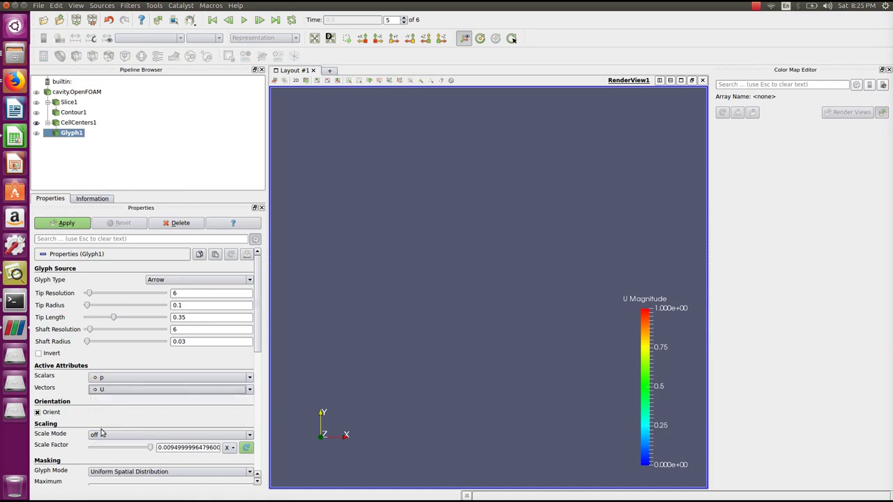
Set the glyph scale factor to 0.005, apply it, and view the arrows face-on along the Z axis.
{"action": "double_click", "coordinate": [170, 448]}
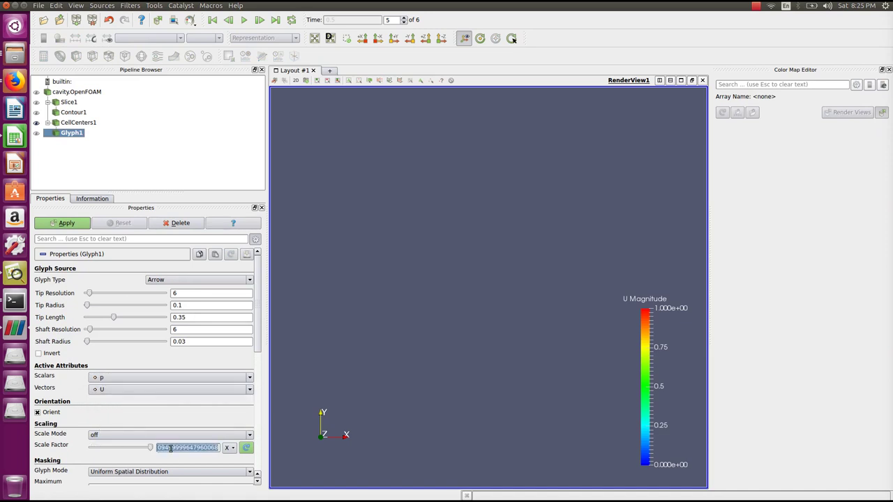
{"action": "type", "text": "0"}
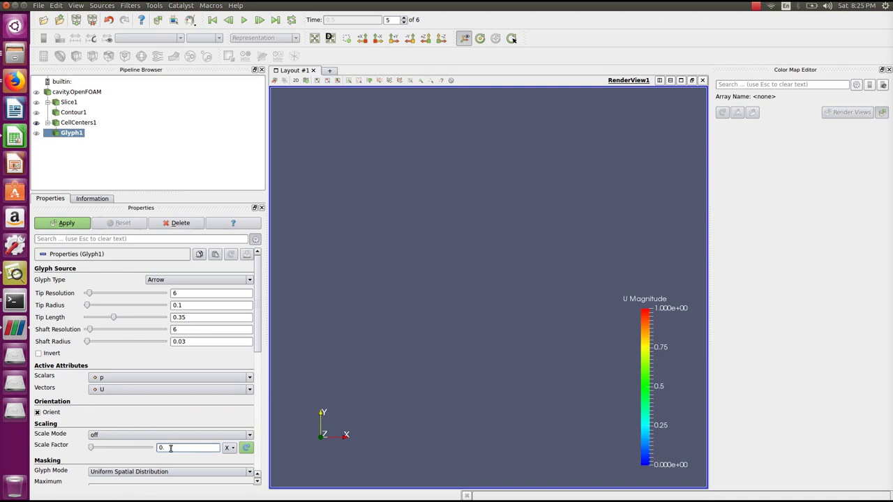
{"action": "type", "text": ".005"}
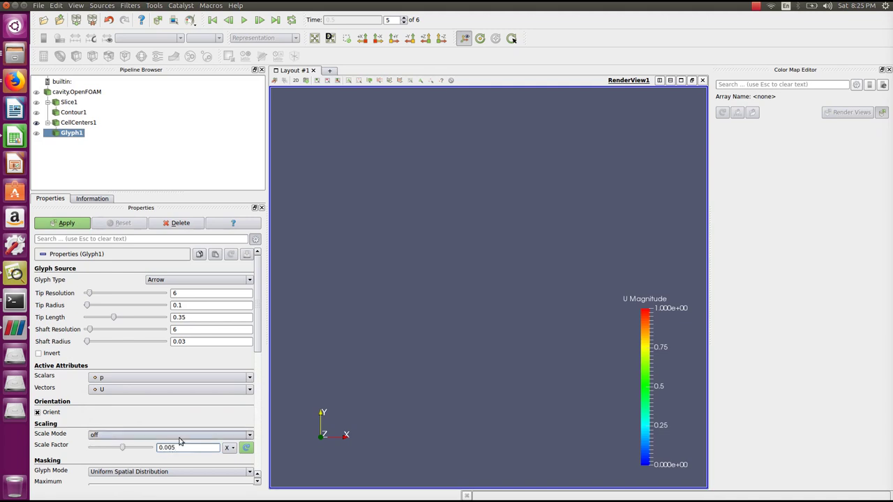
{"action": "left_click", "coordinate": [50, 229]}
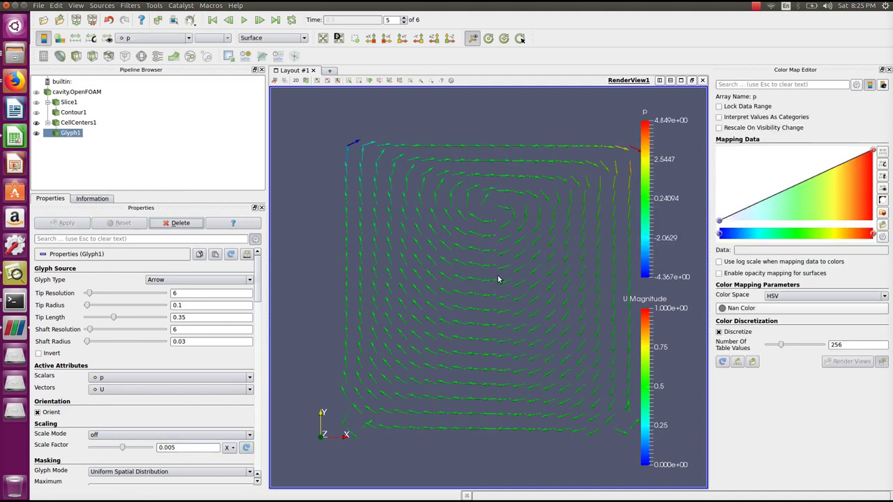
{"action": "scroll", "coordinate": [528, 265], "scroll_direction": "down", "scroll_amount": 3}
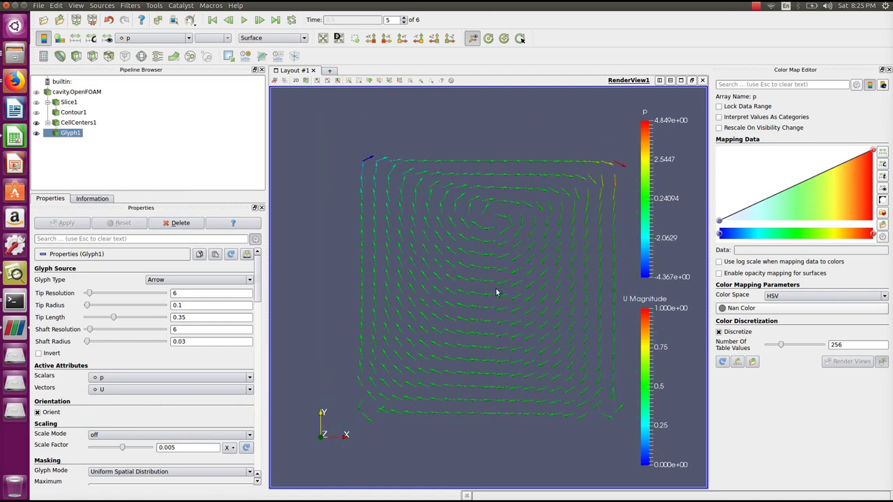
{"action": "left_click_drag", "start_coordinate": [528, 330], "coordinate": [490, 293]}
{"action": "left_click", "coordinate": [450, 38]}
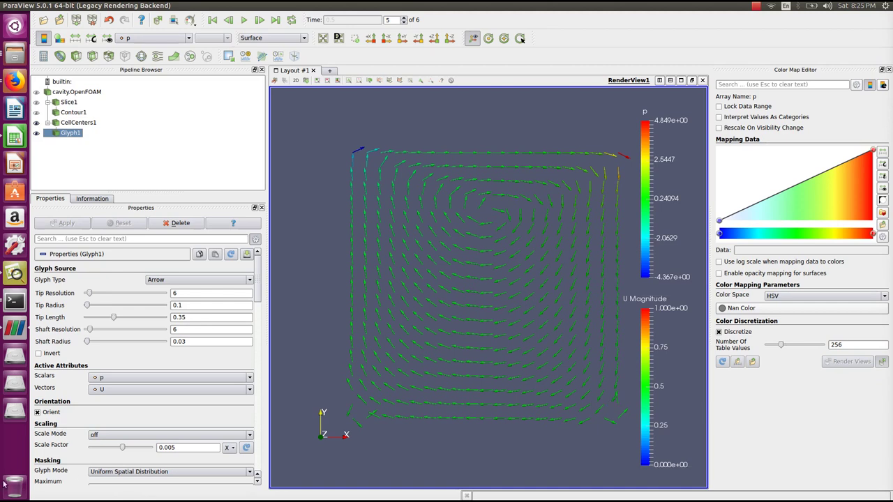
{"action": "scroll", "coordinate": [470, 260], "scroll_direction": "up", "scroll_amount": 1}
{"action": "scroll", "coordinate": [471, 244], "scroll_direction": "down", "scroll_amount": 1}
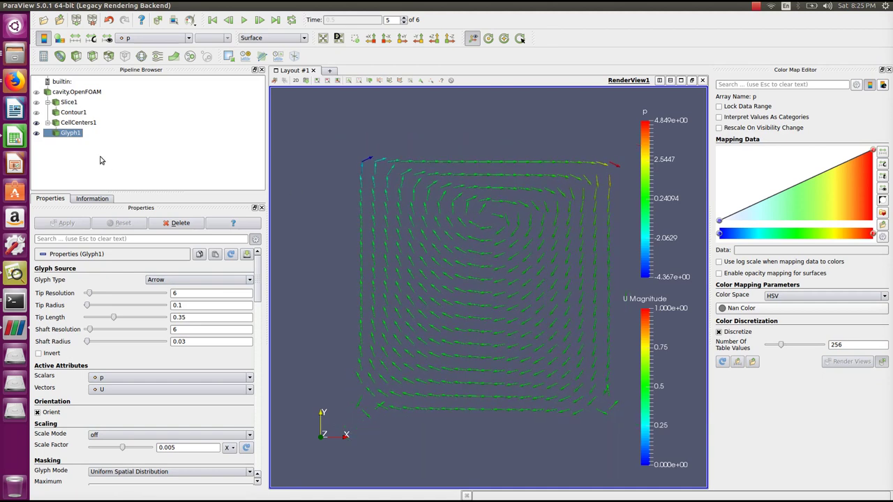
Add a Stream Tracer to cavity.OpenFOAM, with Glyph1 hidden and the cavity case shown.
{"action": "left_click", "coordinate": [36, 136]}
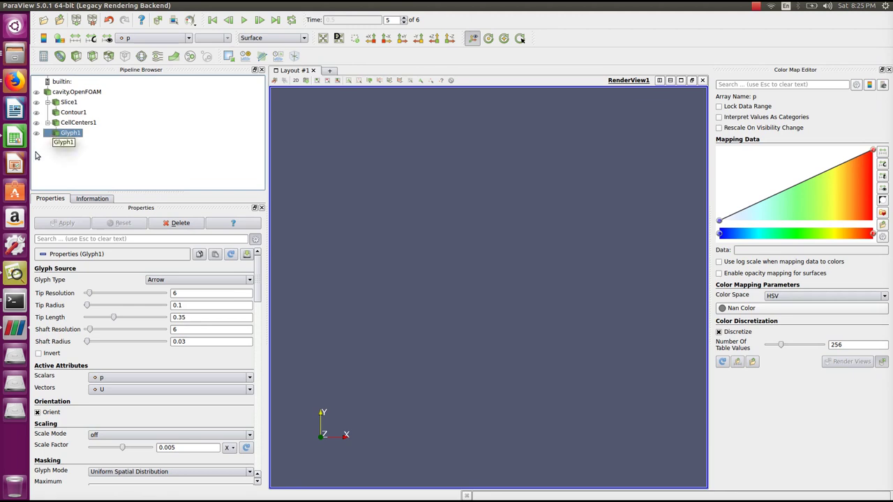
{"action": "left_click", "coordinate": [73, 94]}
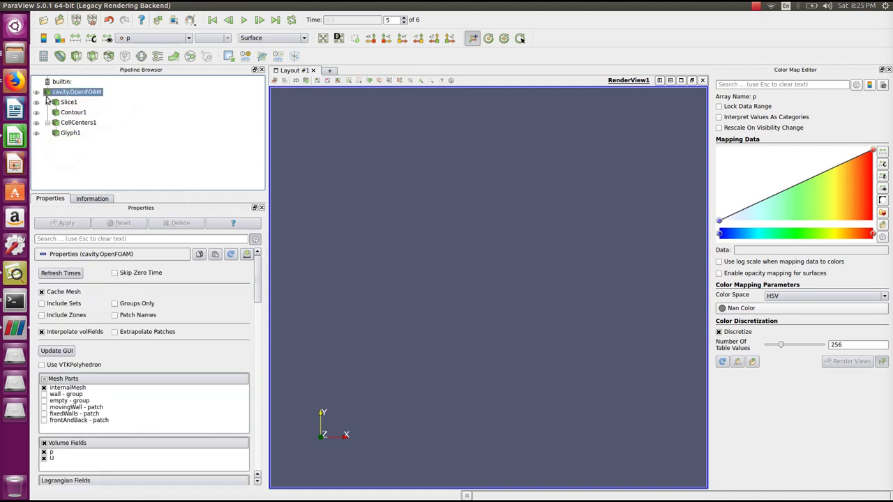
{"action": "left_click", "coordinate": [156, 57]}
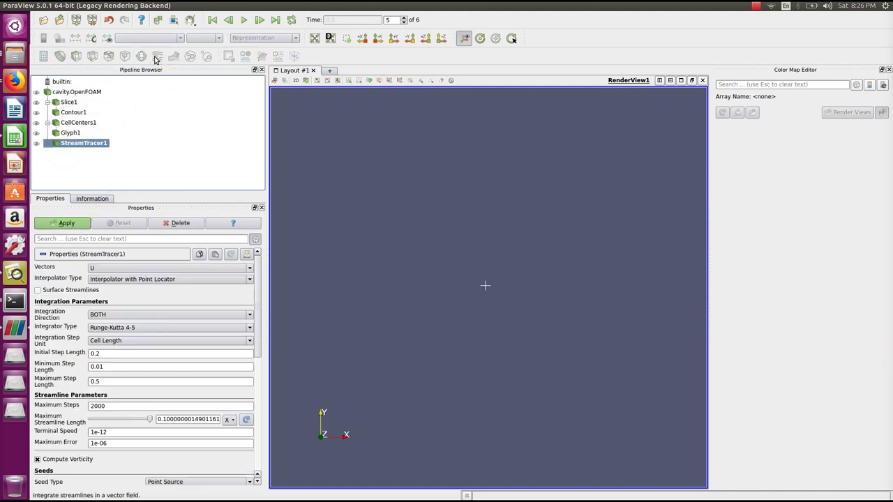
{"action": "left_click", "coordinate": [38, 92]}
{"action": "left_click", "coordinate": [69, 142]}
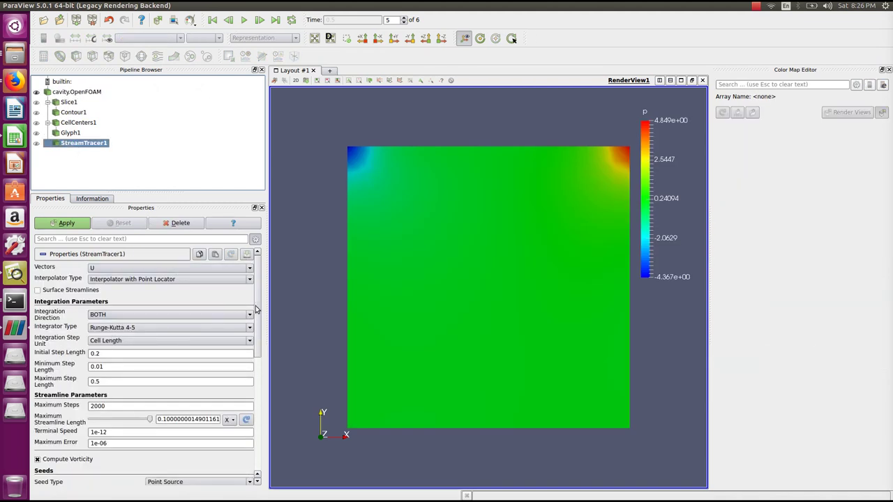
Set the stream tracer's point source seed location to 0.05, 0, 0.05.
{"action": "scroll", "coordinate": [258, 322], "scroll_direction": "down", "scroll_amount": 2}
{"action": "left_click_drag", "start_coordinate": [258, 323], "coordinate": [262, 370]}
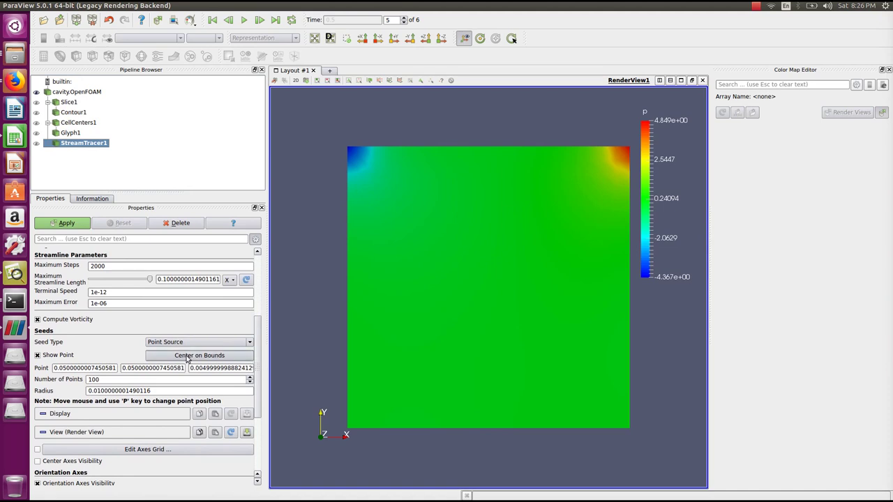
{"action": "double_click", "coordinate": [93, 369]}
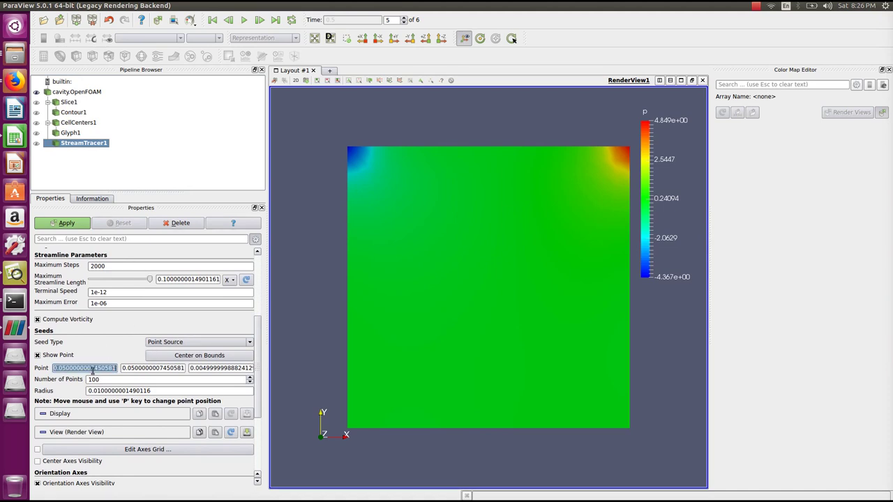
{"action": "type", "text": "0.05"}
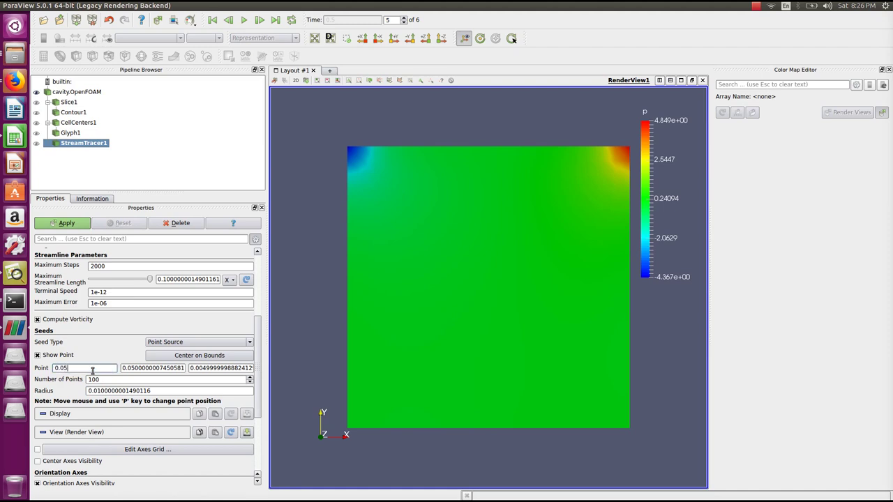
{"action": "key", "text": "Tab"}
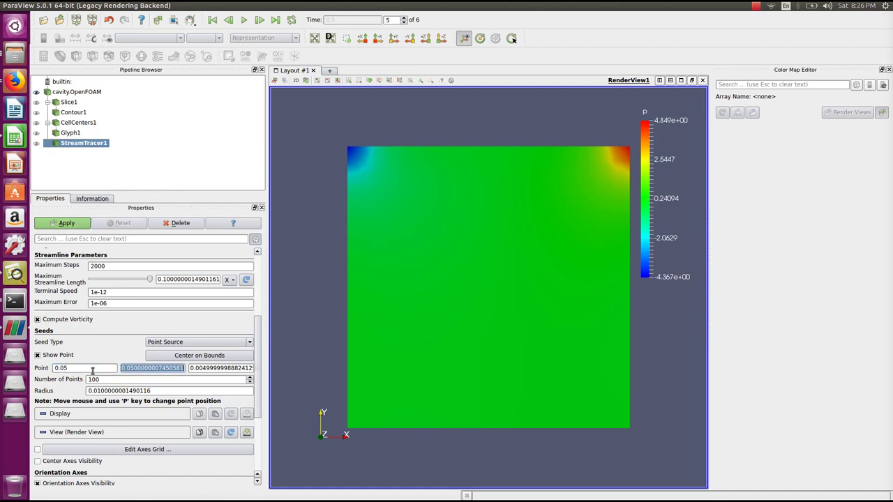
{"action": "type", "text": "0"}
{"action": "key", "text": "Tab"}
{"action": "type", "text": "0"}
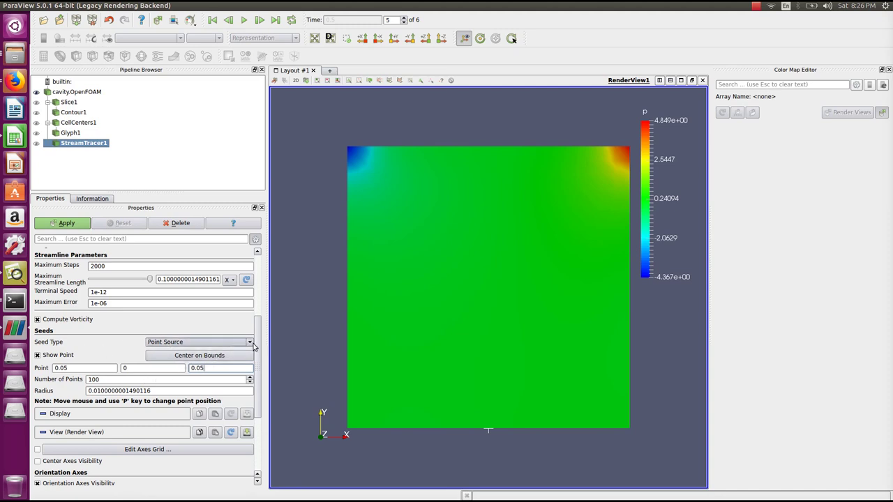
Change the stream tracer's seed type to High Resolution Line Source with Point1 at 0.05, 0, 0.005.
{"action": "left_click", "coordinate": [229, 344]}
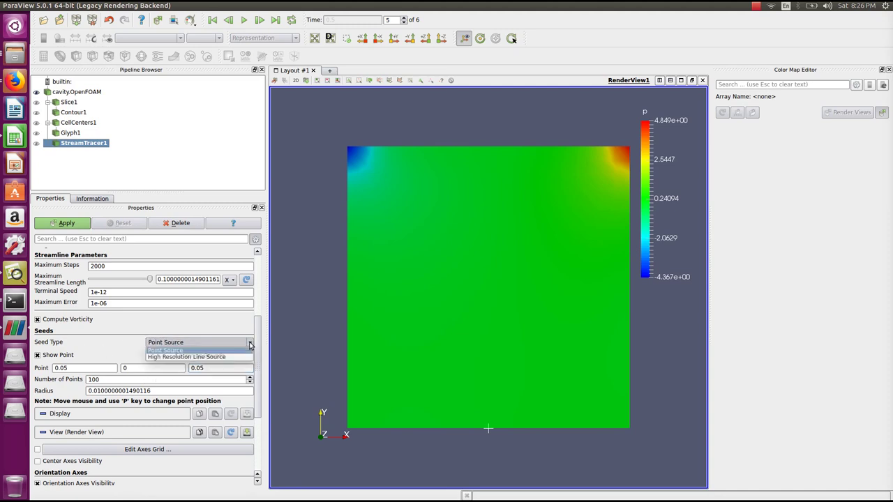
{"action": "left_click", "coordinate": [205, 358]}
{"action": "left_click", "coordinate": [89, 378]}
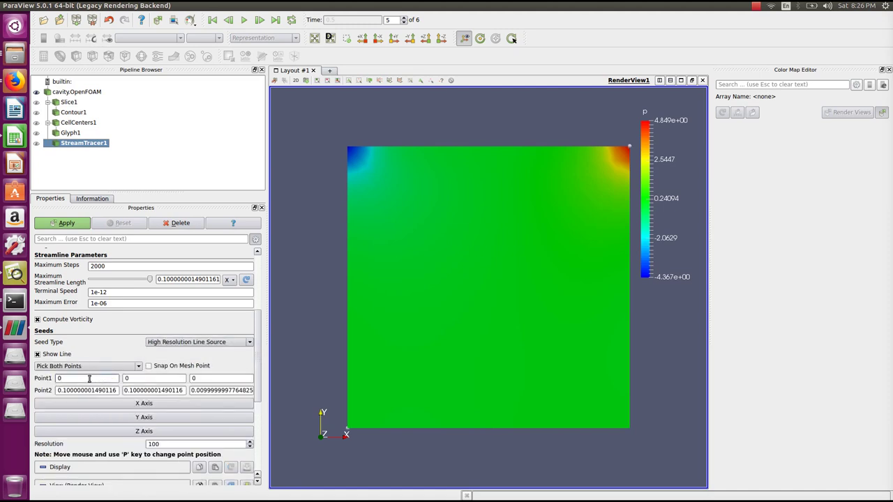
{"action": "type", "text": ".05"}
{"action": "key", "text": "Tab"}
{"action": "key", "text": "Tab"}
{"action": "type", "text": "0.005"}
{"action": "key", "text": "Tab"}
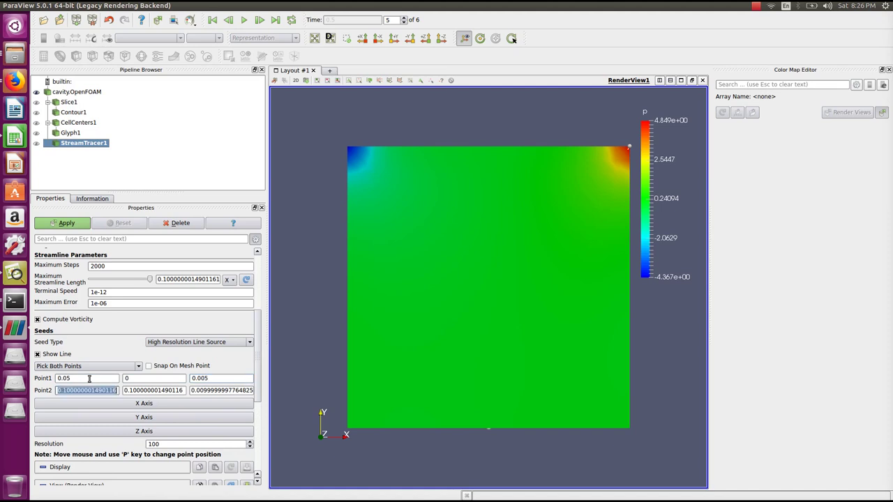
Set the seed line's Point2 to 0.05, 0.1, 0.005 and apply the stream tracer.
{"action": "type", "text": "0"}
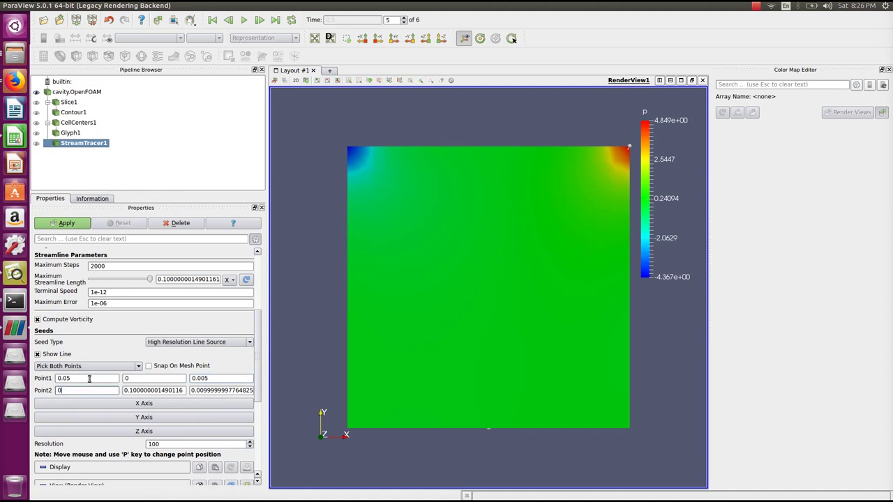
{"action": "type", "text": ".05"}
{"action": "key", "text": "Tab"}
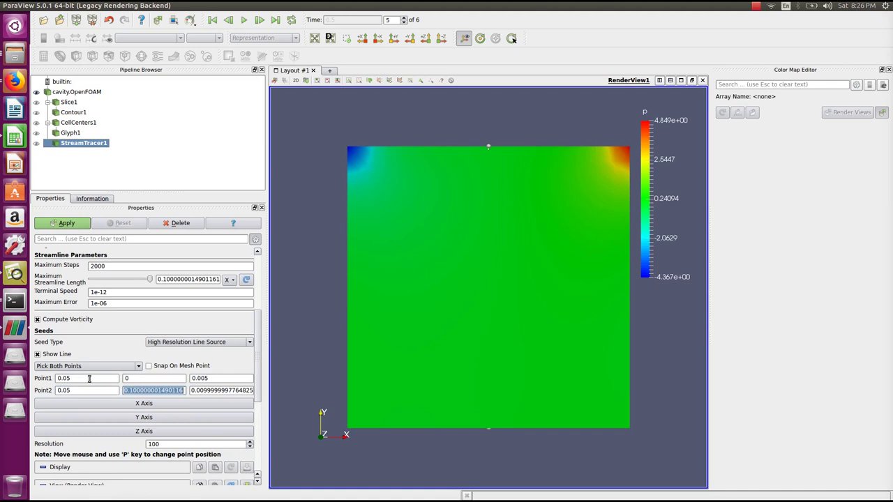
{"action": "type", "text": "0.1"}
{"action": "key", "text": "Tab"}
{"action": "type", "text": "0"}
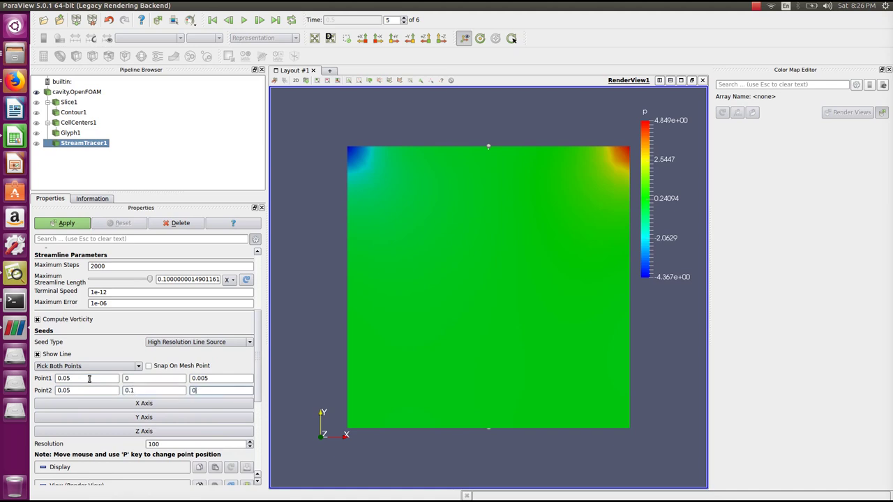
{"action": "type", "text": ".005"}
{"action": "left_click", "coordinate": [68, 223]}
{"action": "mouse_move", "coordinate": [527, 243]}
{"action": "left_mouse_down"}
{"action": "mouse_move", "coordinate": [542, 345]}
{"action": "mouse_move", "coordinate": [539, 255]}
{"action": "left_mouse_up"}
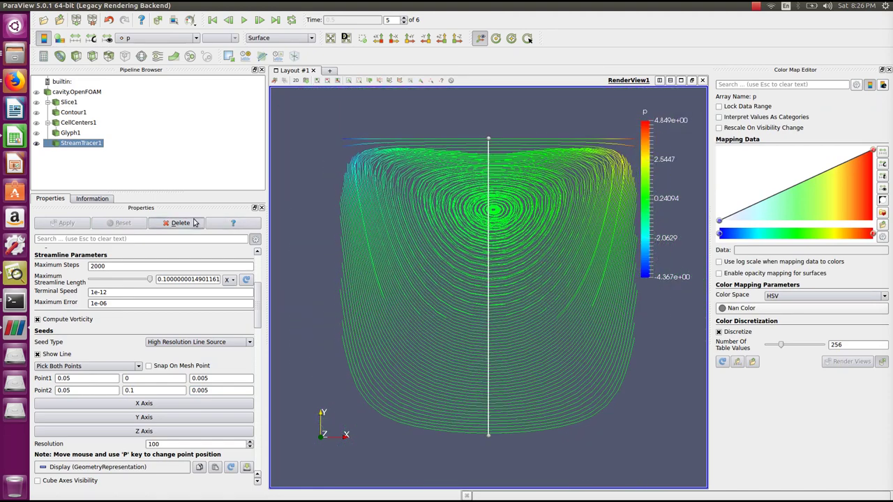
Add a Tube filter to StreamTracer1 with a radius of 0.0003 and apply it.
{"action": "mouse_move", "coordinate": [102, 12]}
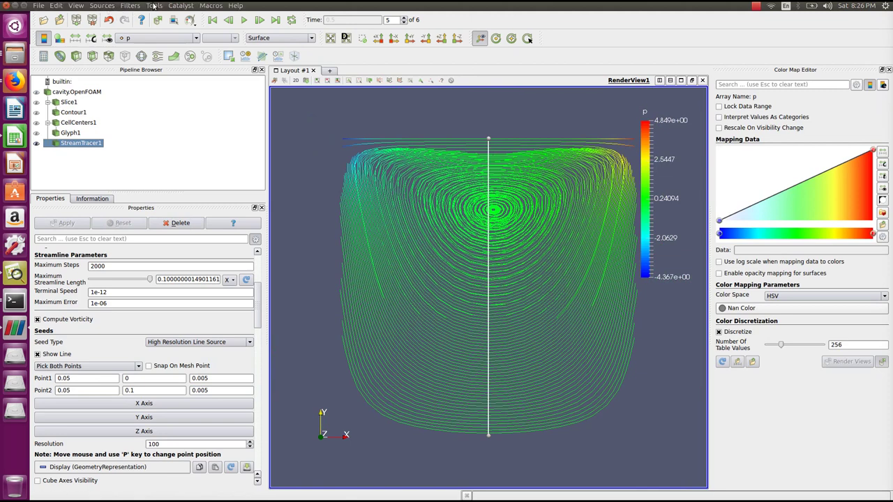
{"action": "left_click", "coordinate": [134, 7]}
{"action": "type", "text": "tube"}
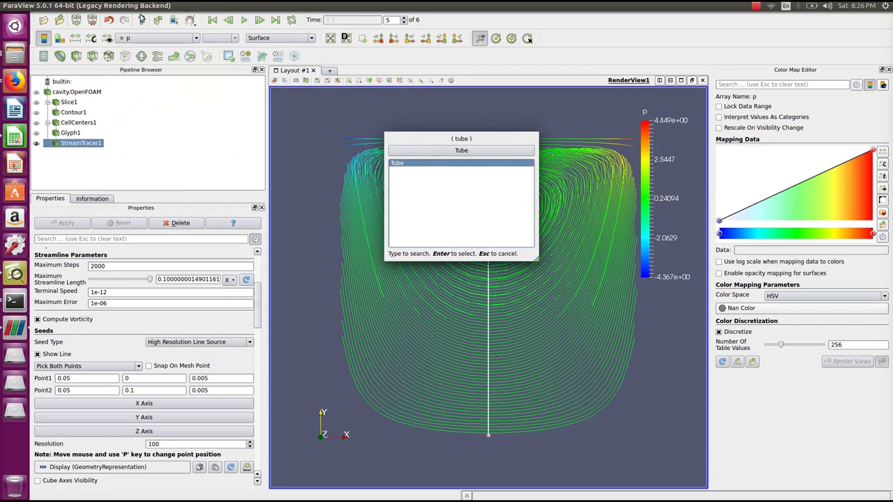
{"action": "key", "text": "Return"}
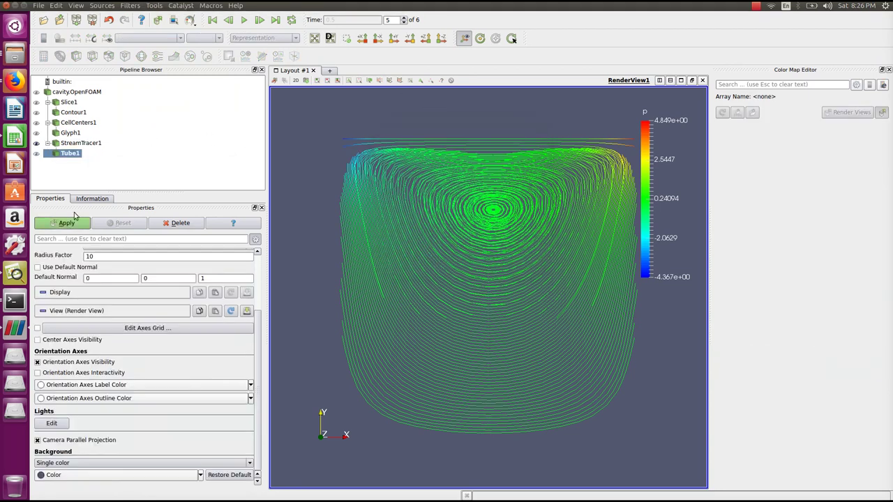
{"action": "left_click_drag", "start_coordinate": [258, 341], "coordinate": [262, 279]}
{"action": "left_click", "coordinate": [170, 313]}
{"action": "double_click", "coordinate": [170, 314]}
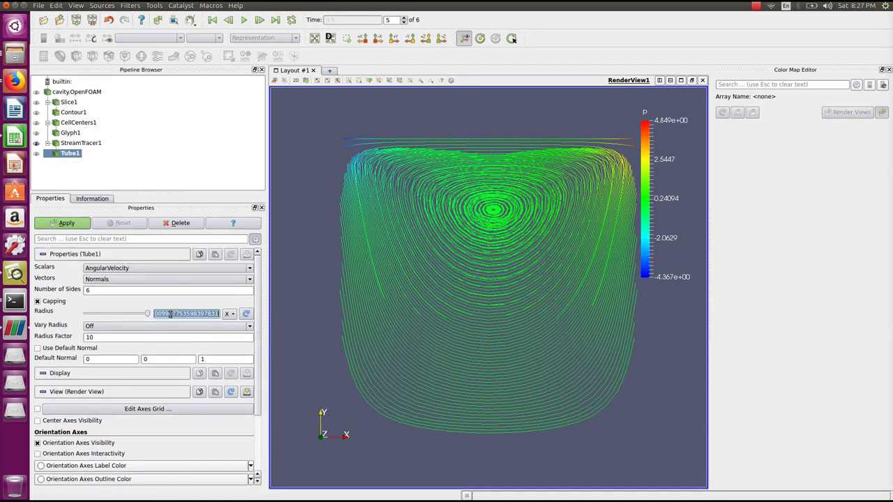
{"action": "type", "text": "0.003"}
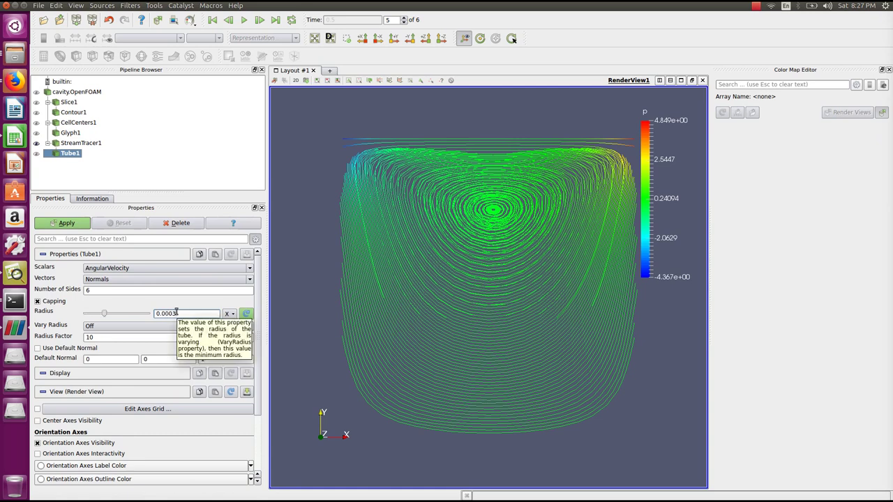
{"action": "left_click", "coordinate": [62, 225]}
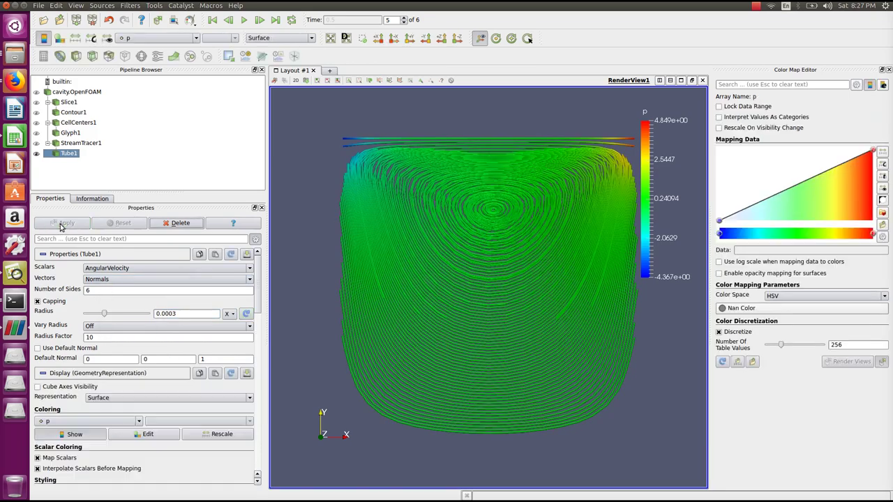
Check the tube streamlines up close and hide Tube1.
{"action": "scroll", "coordinate": [498, 202], "scroll_direction": "up", "scroll_amount": 5}
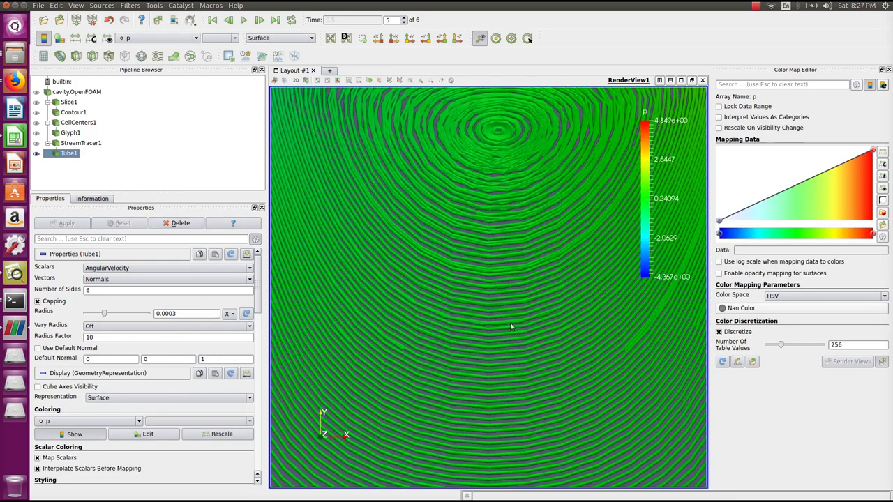
{"action": "scroll", "coordinate": [502, 349], "scroll_direction": "up", "scroll_amount": 2}
{"action": "scroll", "coordinate": [497, 369], "scroll_direction": "down", "scroll_amount": 8}
{"action": "left_click_drag", "start_coordinate": [492, 239], "coordinate": [515, 344]}
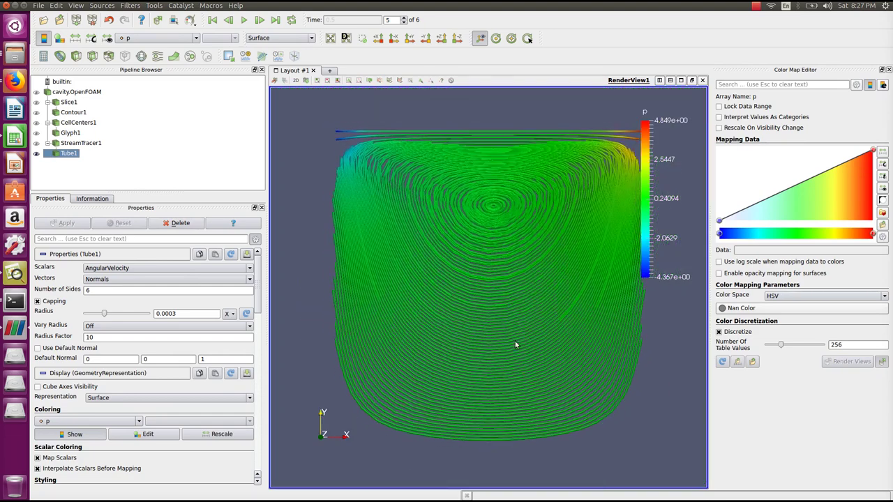
{"action": "scroll", "coordinate": [514, 324], "scroll_direction": "down", "scroll_amount": 2}
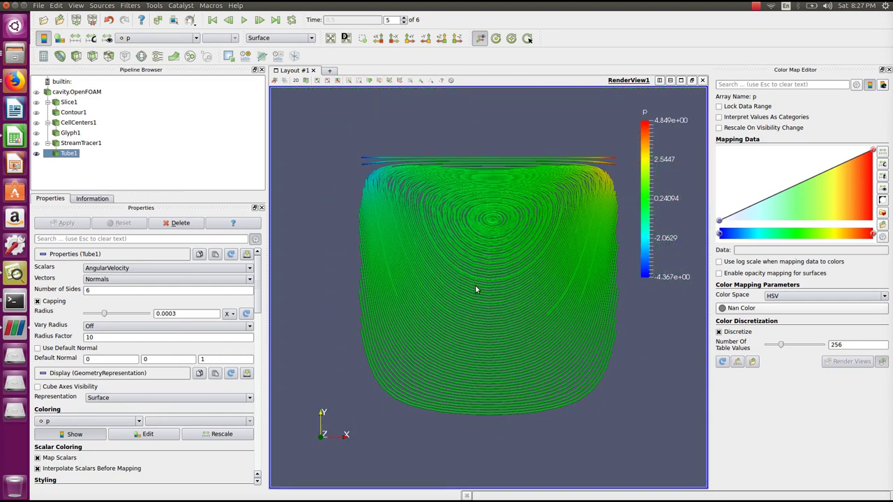
{"action": "left_click", "coordinate": [36, 154]}
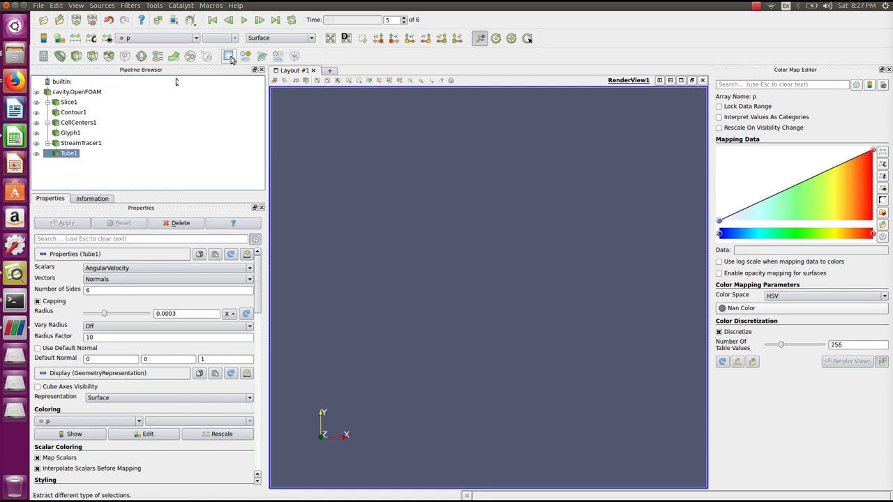
Apply a Plot Over Line filter to cavity.OpenFOAM along the default vertical centreline and widen the resulting line chart view.
{"action": "left_click", "coordinate": [82, 93]}
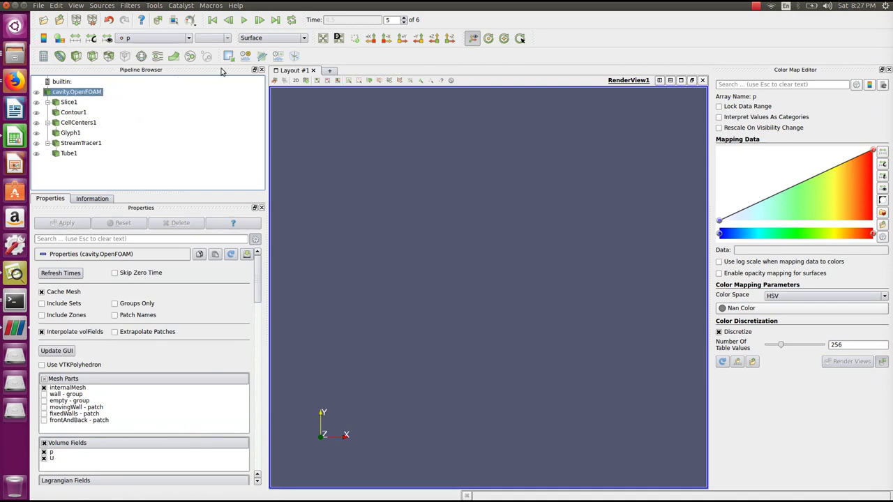
{"action": "left_click", "coordinate": [262, 56]}
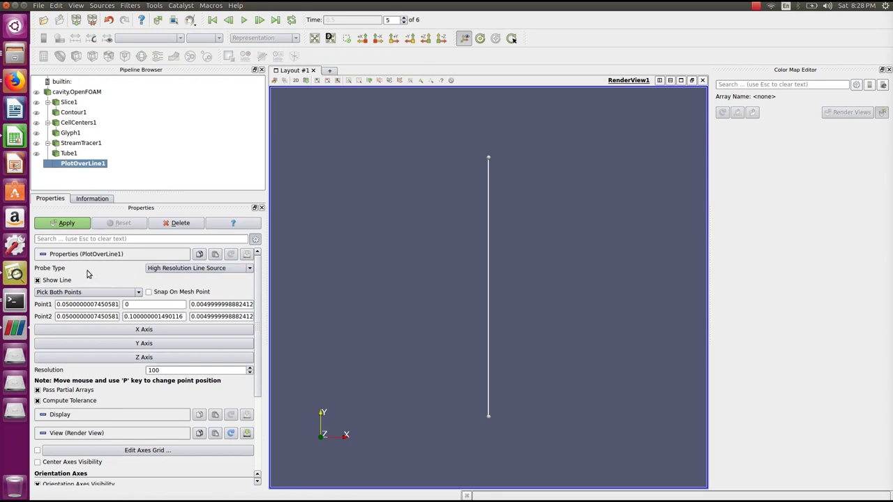
{"action": "left_click", "coordinate": [73, 225]}
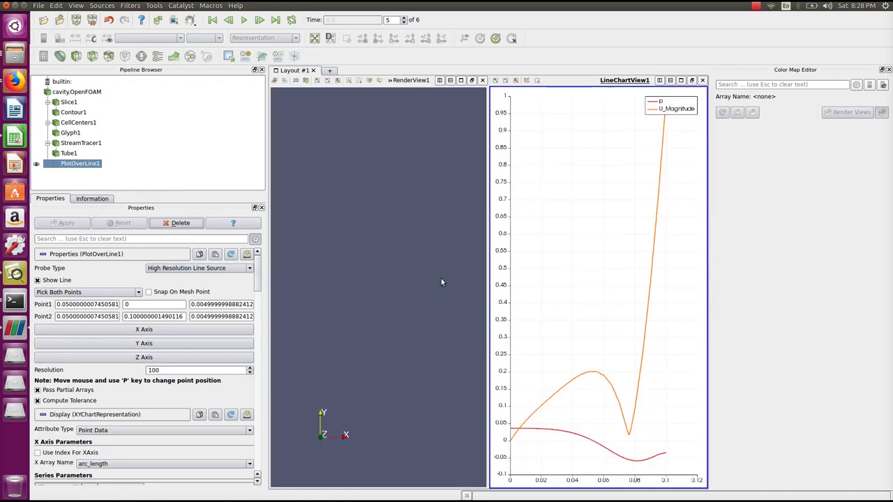
{"action": "left_click_drag", "start_coordinate": [489, 266], "coordinate": [436, 266]}
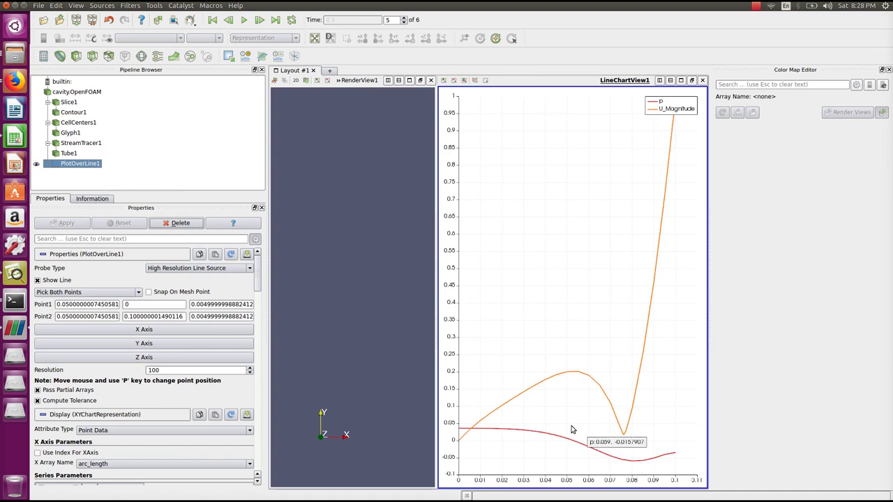
{"action": "left_click", "coordinate": [589, 304]}
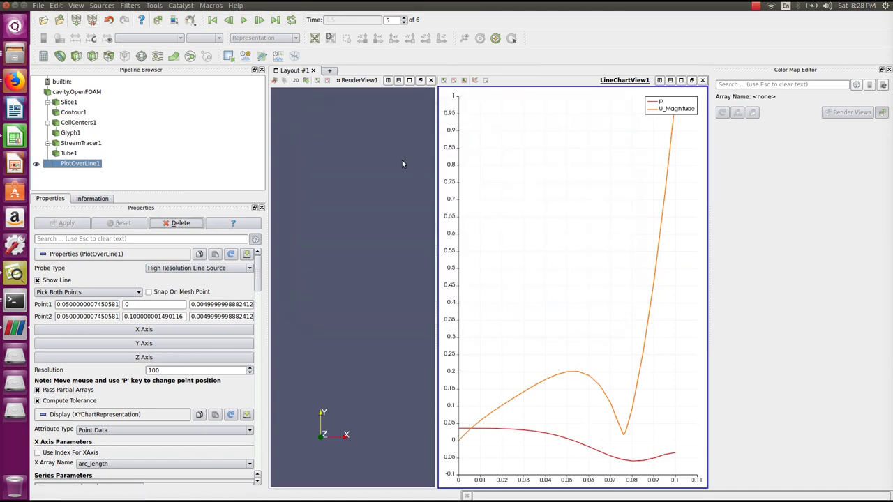
Switch to the LibreOffice Calc spreadsheet "u and P along y AXIS.ods" and maximise its window.
{"action": "left_click", "coordinate": [8, 5]}
{"action": "left_click", "coordinate": [15, 136]}
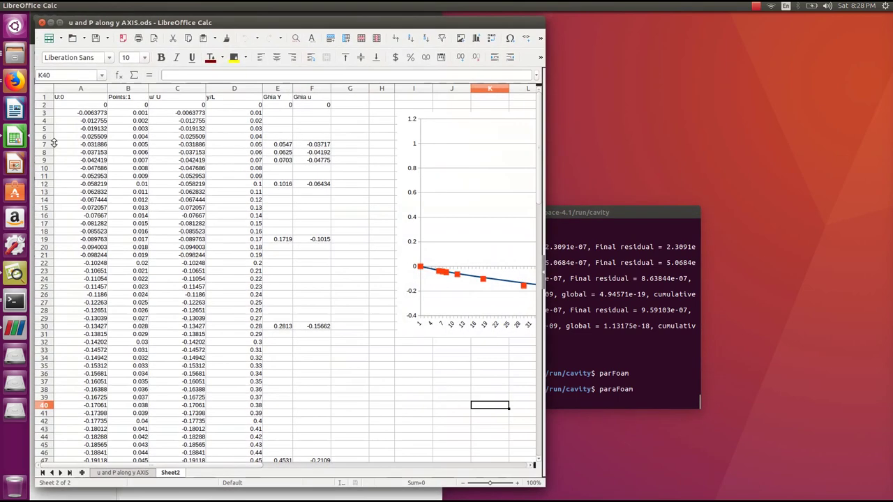
{"action": "double_click", "coordinate": [423, 26]}
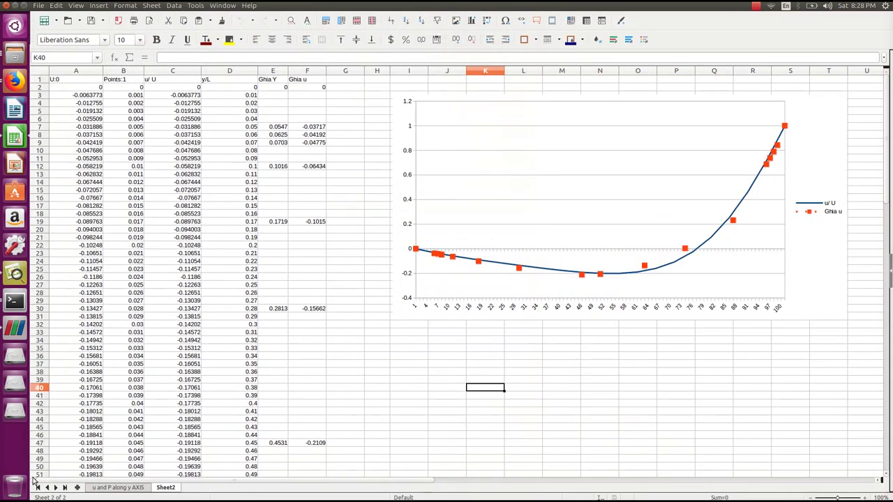
Examine the p, U:0 and Points:0 columns on the "u and P along y AXIS" sheet, and return to the comparison chart on Sheet2.
{"action": "left_click", "coordinate": [105, 491]}
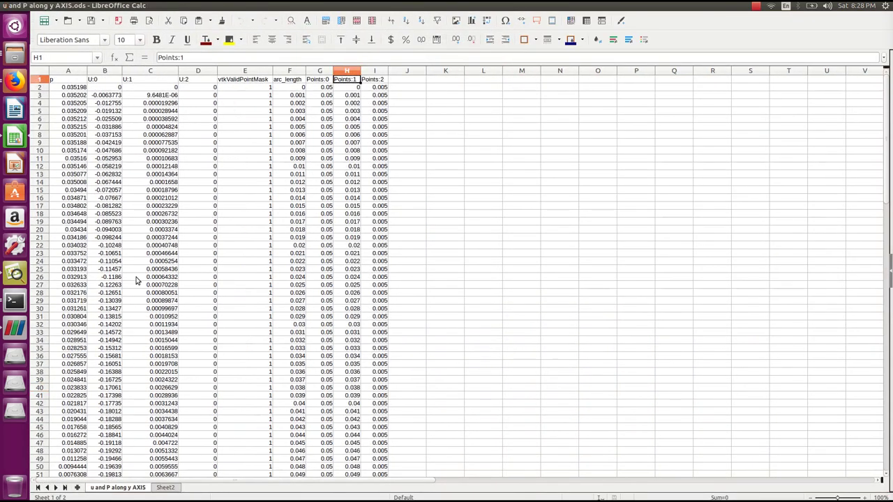
{"action": "left_click", "coordinate": [104, 71]}
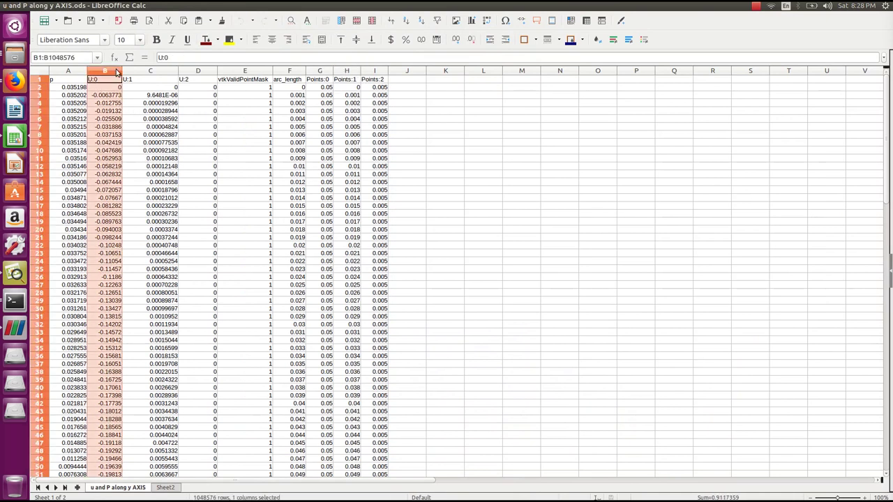
{"action": "left_click", "coordinate": [80, 74]}
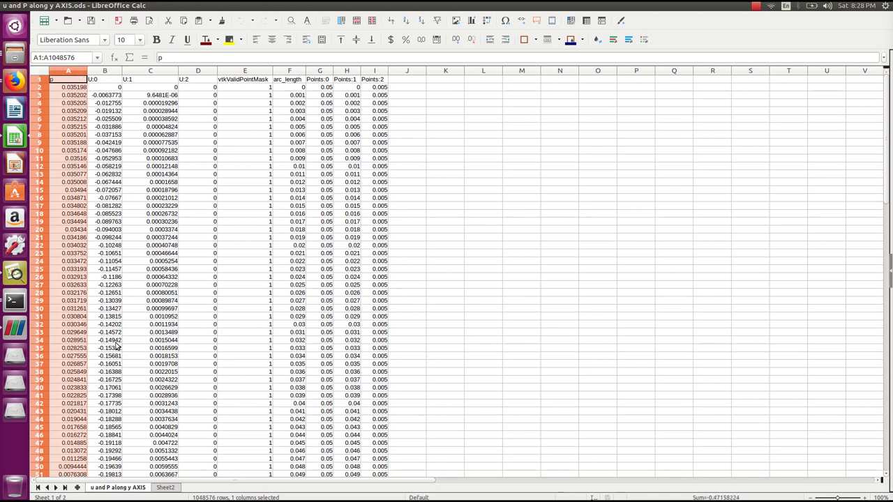
{"action": "left_click", "coordinate": [107, 72]}
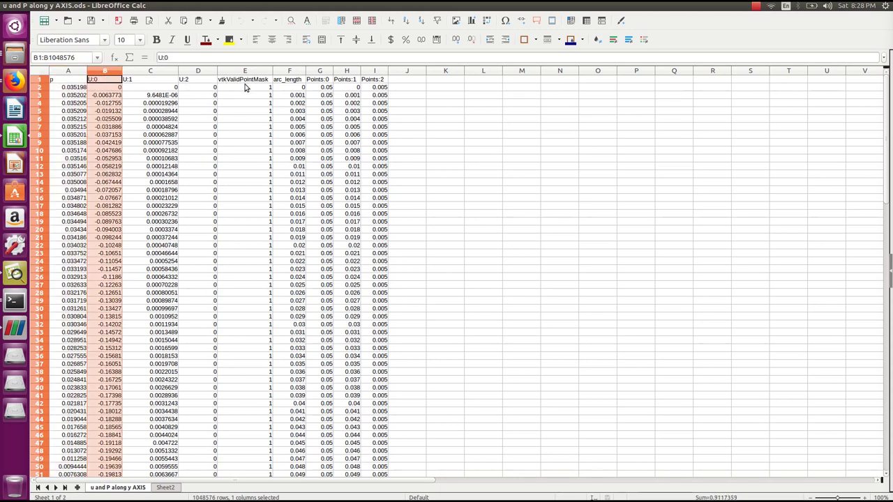
{"action": "left_click", "coordinate": [320, 73]}
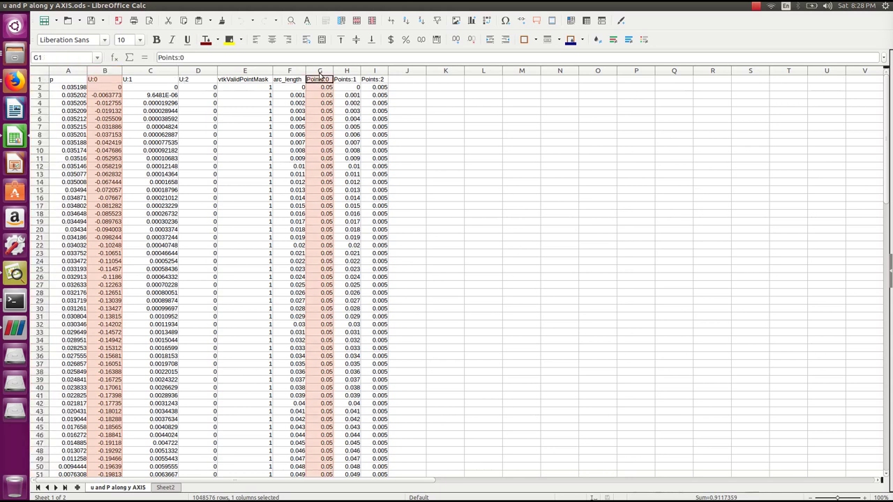
{"action": "left_click", "coordinate": [163, 488]}
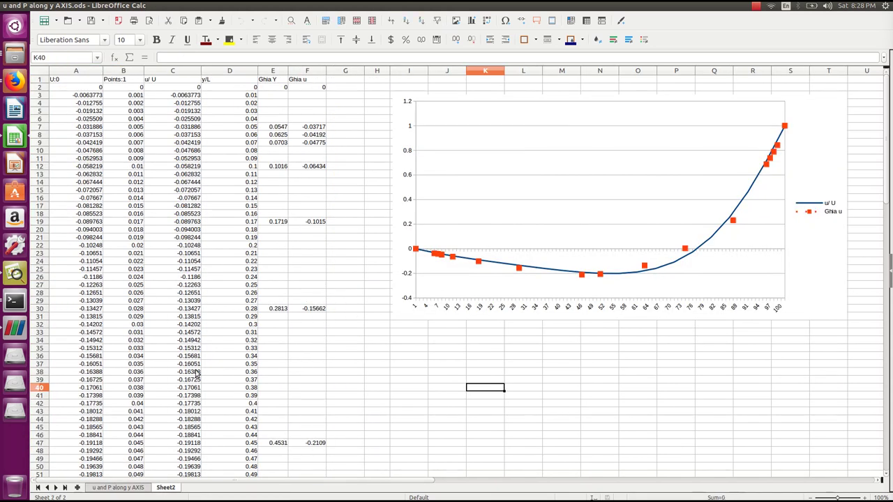
Examine the U:0, Points:1, u/U and y/L columns on Sheet2, comparing the raw values with their normalised counterparts.
{"action": "left_click", "coordinate": [82, 79]}
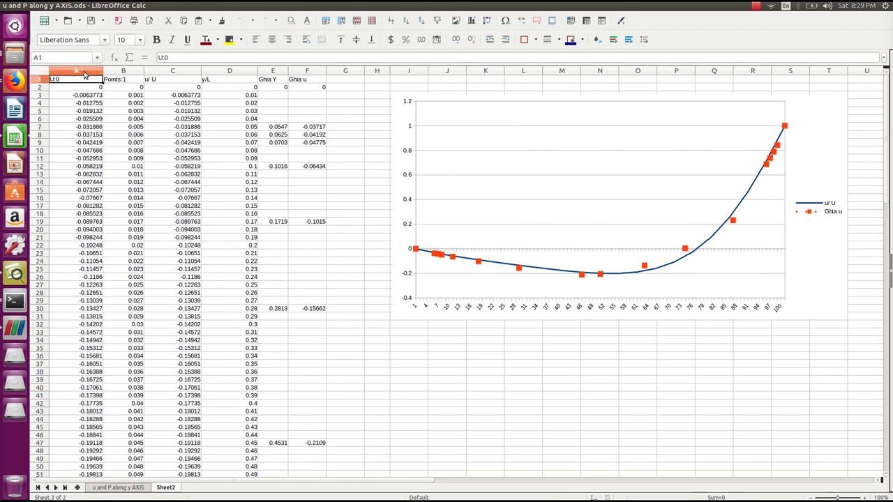
{"action": "left_click", "coordinate": [122, 72], "text": "shift"}
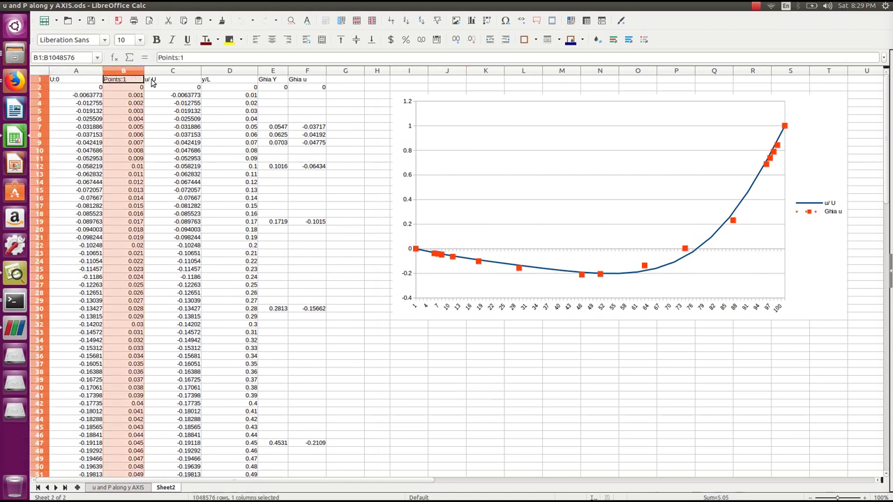
{"action": "left_click", "coordinate": [151, 80]}
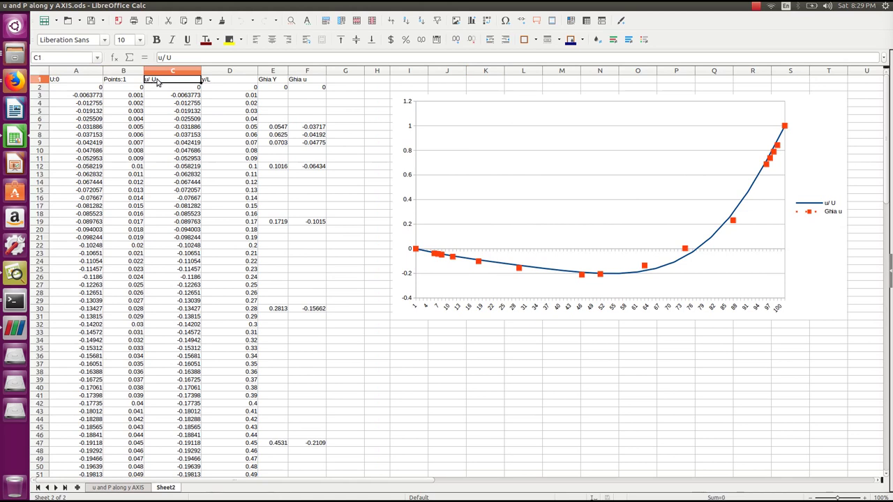
{"action": "left_click", "coordinate": [173, 71]}
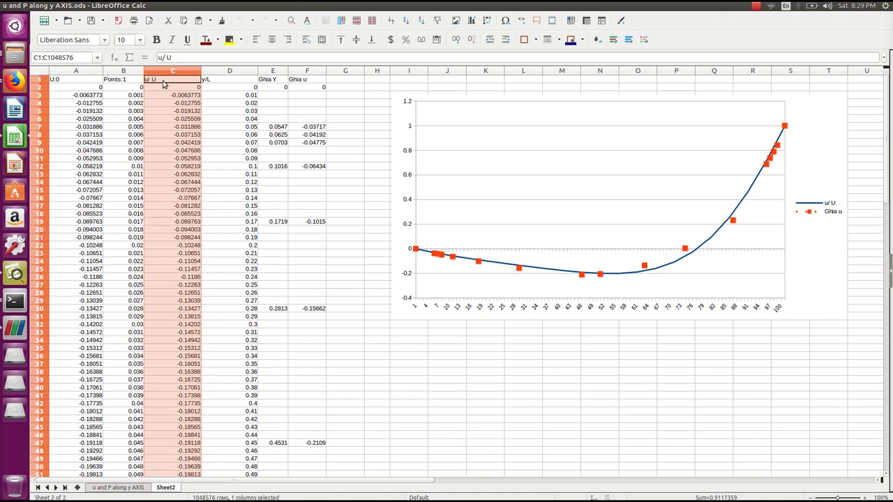
{"action": "left_click", "coordinate": [218, 72]}
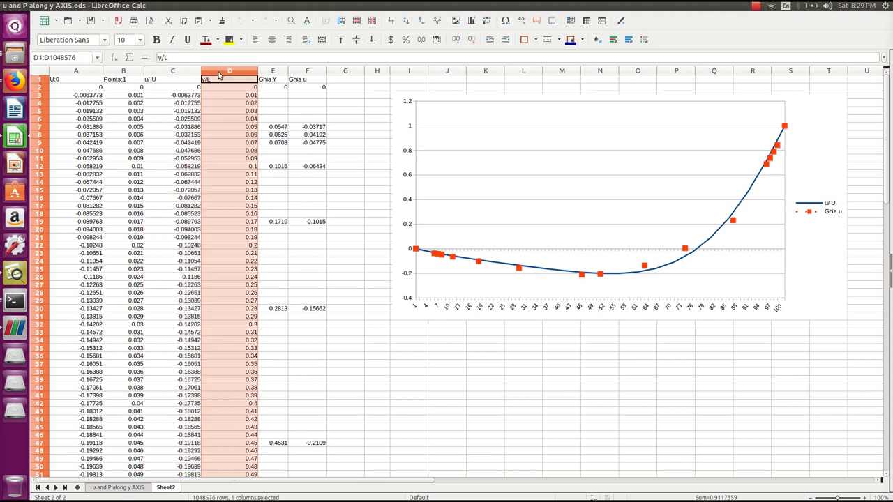
{"action": "left_click", "coordinate": [124, 71]}
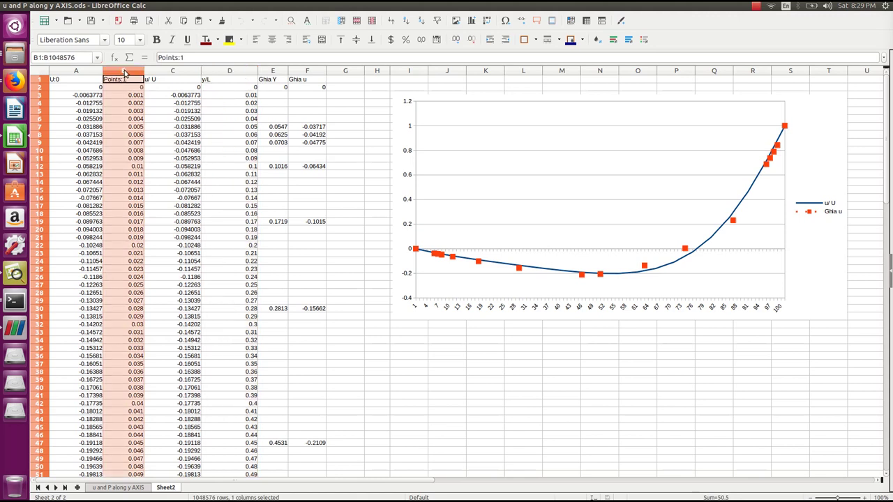
{"action": "left_click", "coordinate": [224, 71]}
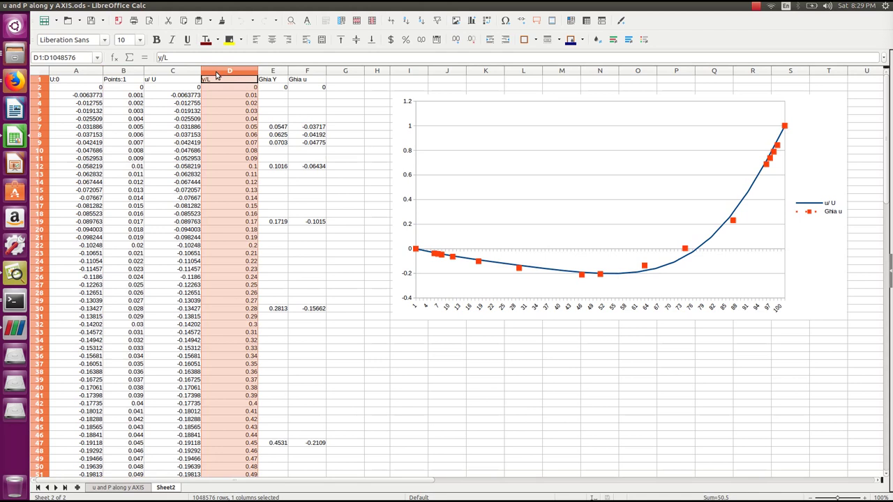
{"action": "left_click", "coordinate": [160, 79]}
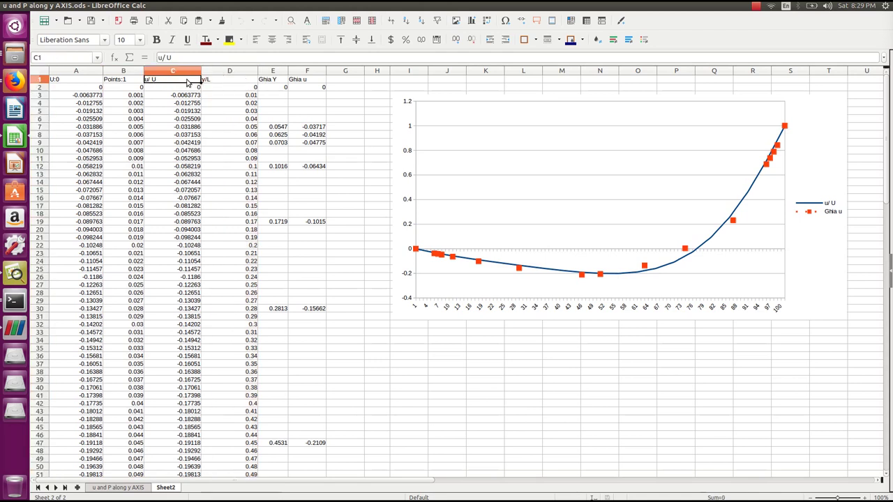
{"action": "left_click", "coordinate": [225, 82]}
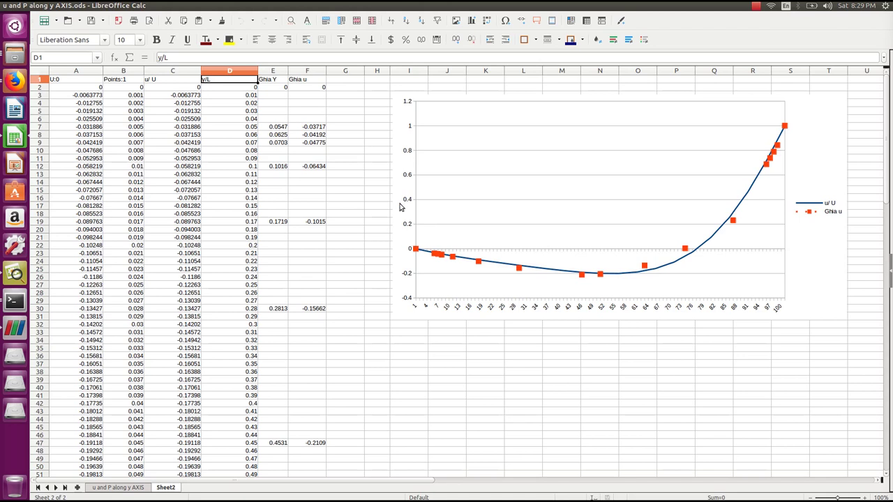
Inspect the u/U curve in the comparison chart and review the Ghia Y reference column on Sheet2.
{"action": "left_click", "coordinate": [751, 187]}
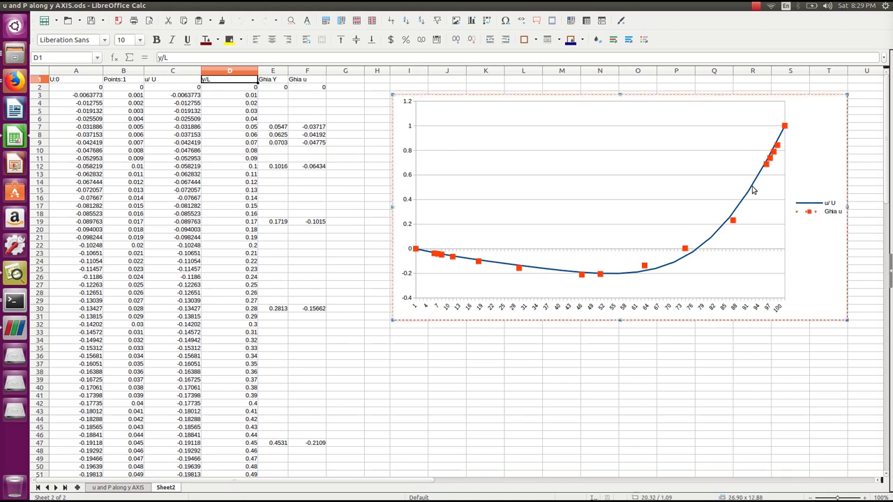
{"action": "double_click", "coordinate": [751, 187]}
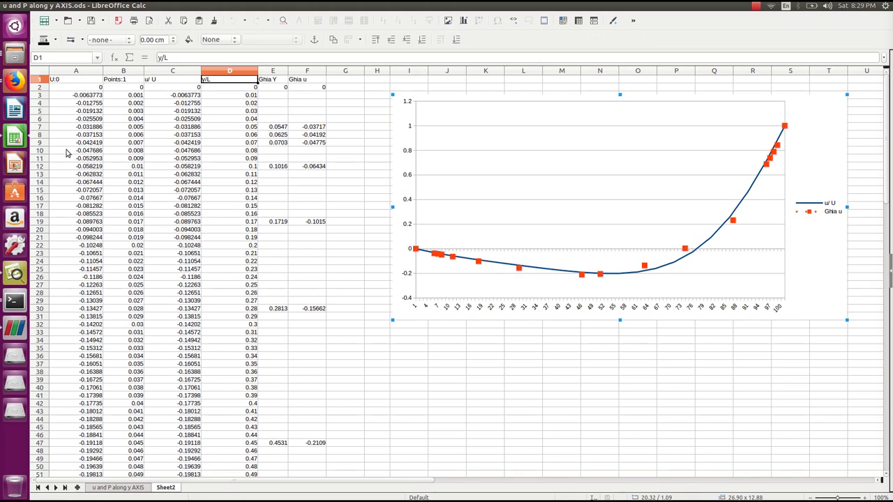
{"action": "scroll", "coordinate": [277, 185], "scroll_direction": "down", "scroll_amount": 6}
{"action": "scroll", "coordinate": [279, 189], "scroll_direction": "up", "scroll_amount": 6}
{"action": "left_click", "coordinate": [278, 71]}
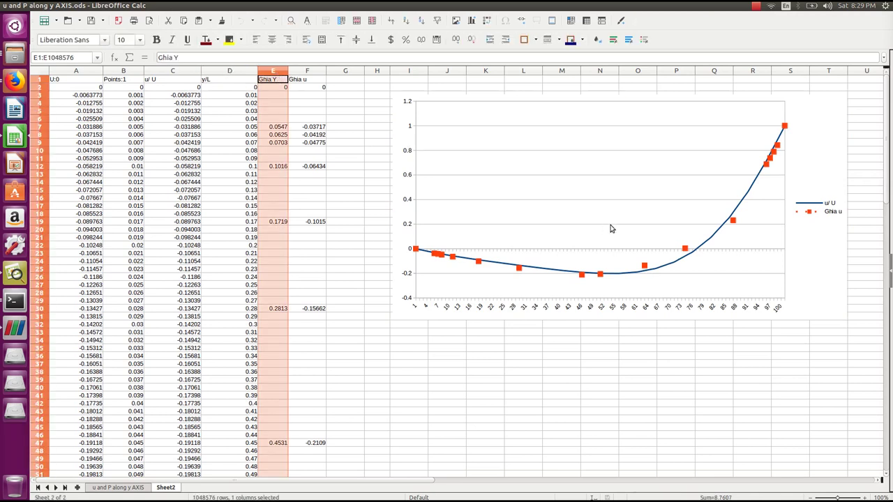